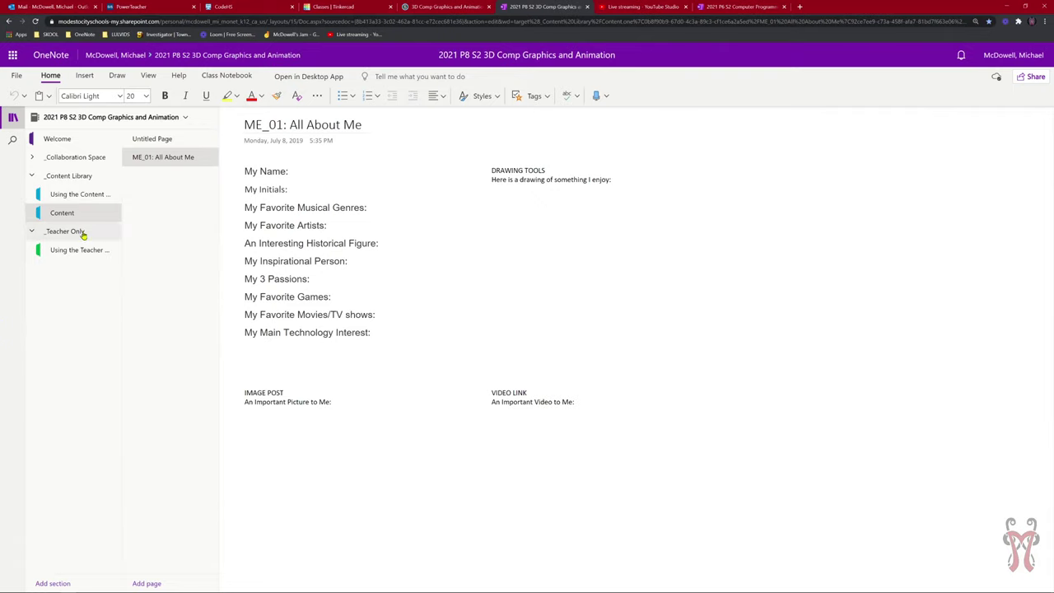
Create a new section named Projects in the _Teacher Only section group.
{"action": "left_click", "coordinate": [72, 251]}
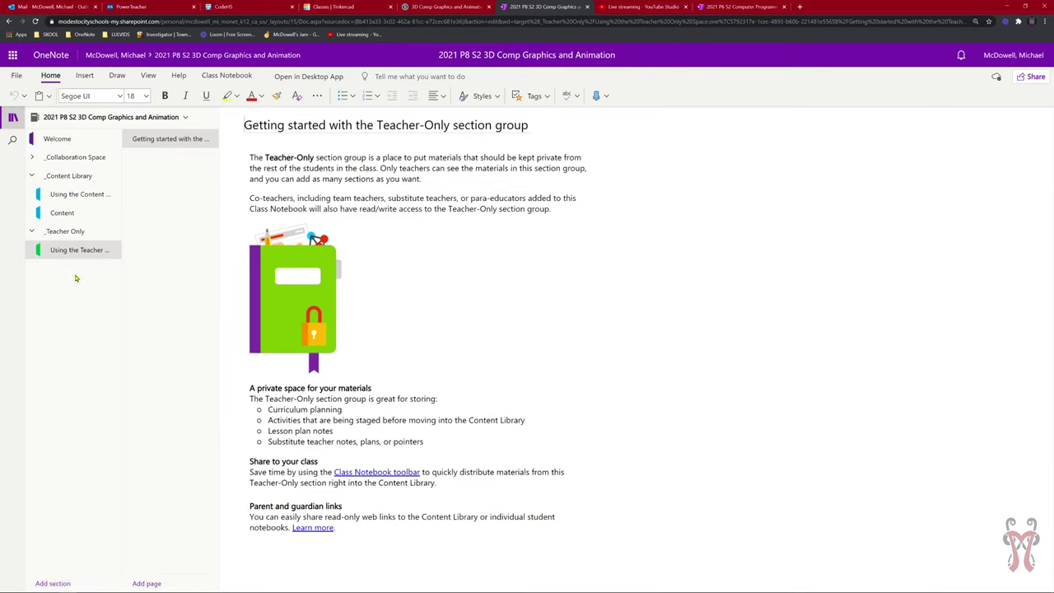
{"action": "left_click", "coordinate": [55, 583]}
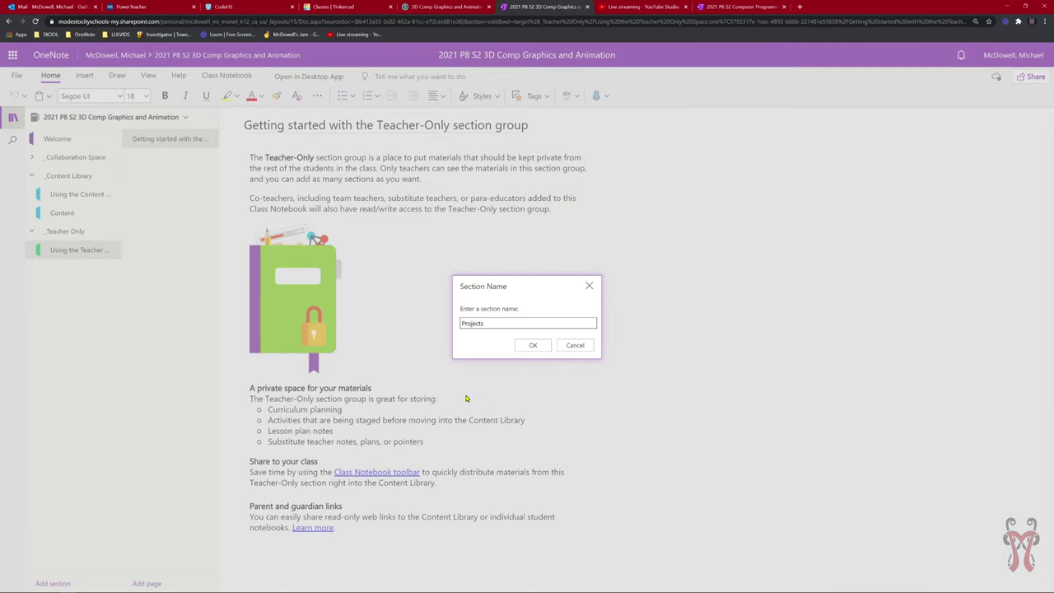
{"action": "left_click", "coordinate": [517, 347]}
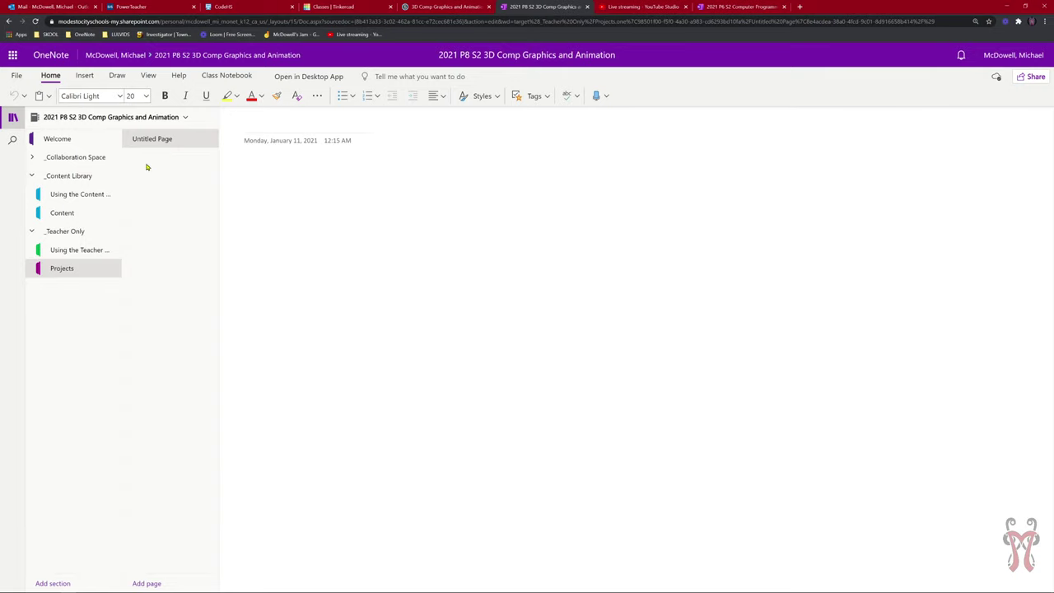
Paste the copied ME_01: All About Me page into the Projects section and open it.
{"action": "right_click", "coordinate": [147, 167]}
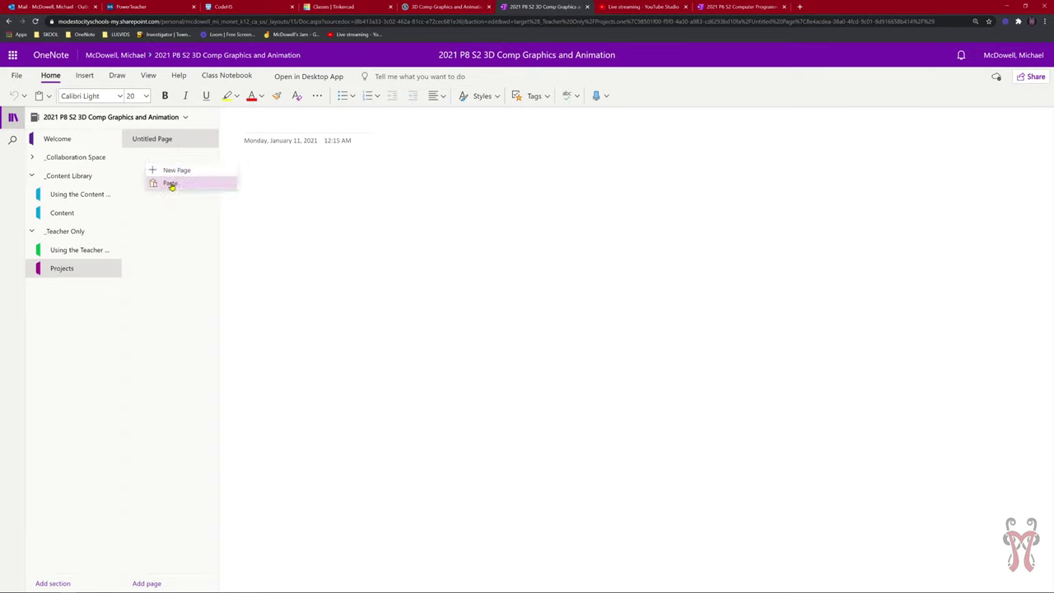
{"action": "left_click", "coordinate": [171, 184]}
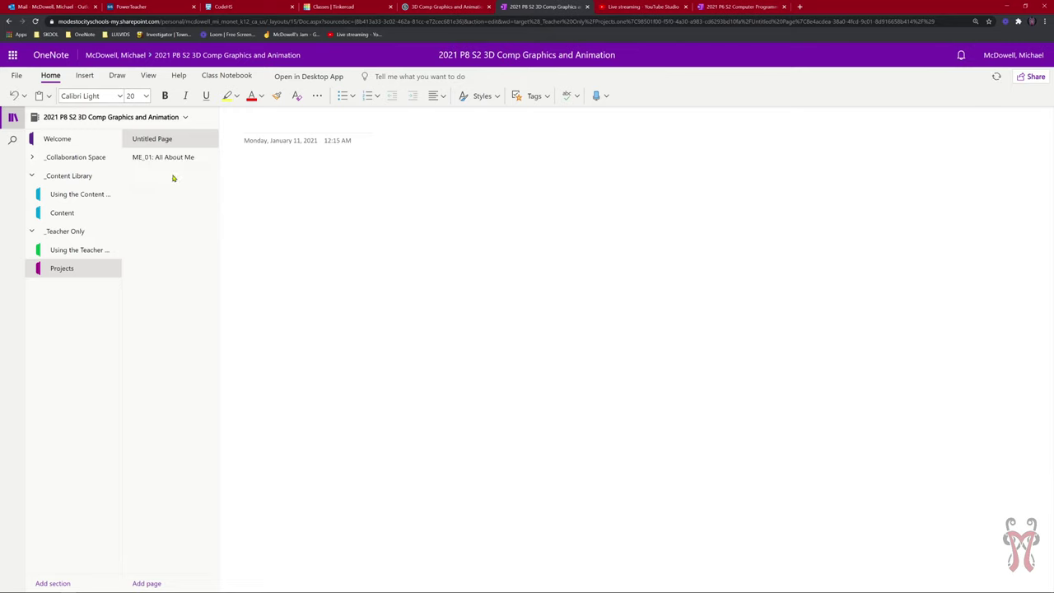
{"action": "left_click", "coordinate": [164, 158]}
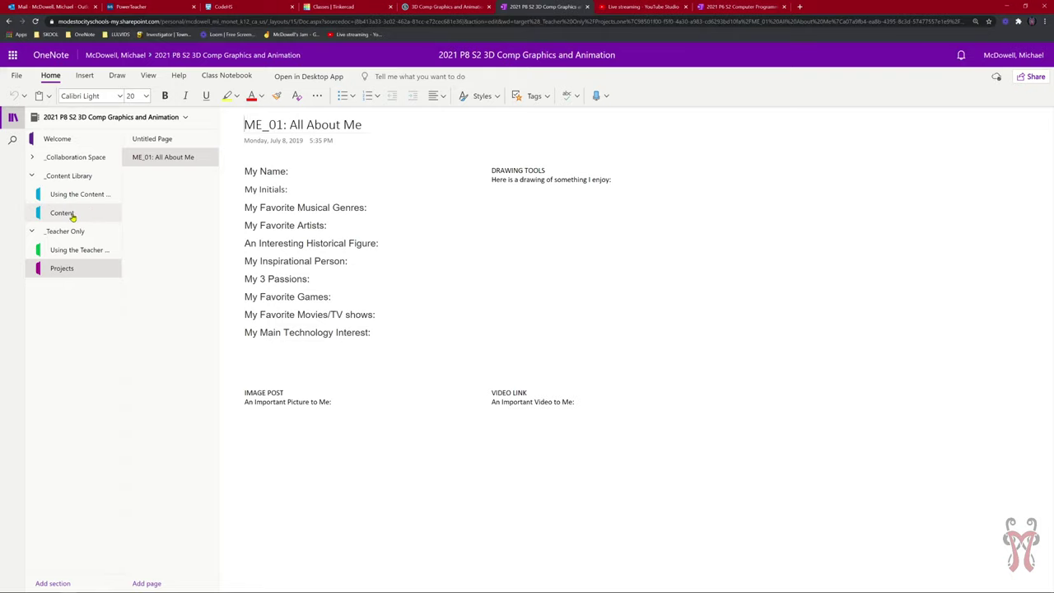
Go to the Content section and toggle the section/page lists and full-screen view.
{"action": "left_click", "coordinate": [73, 215]}
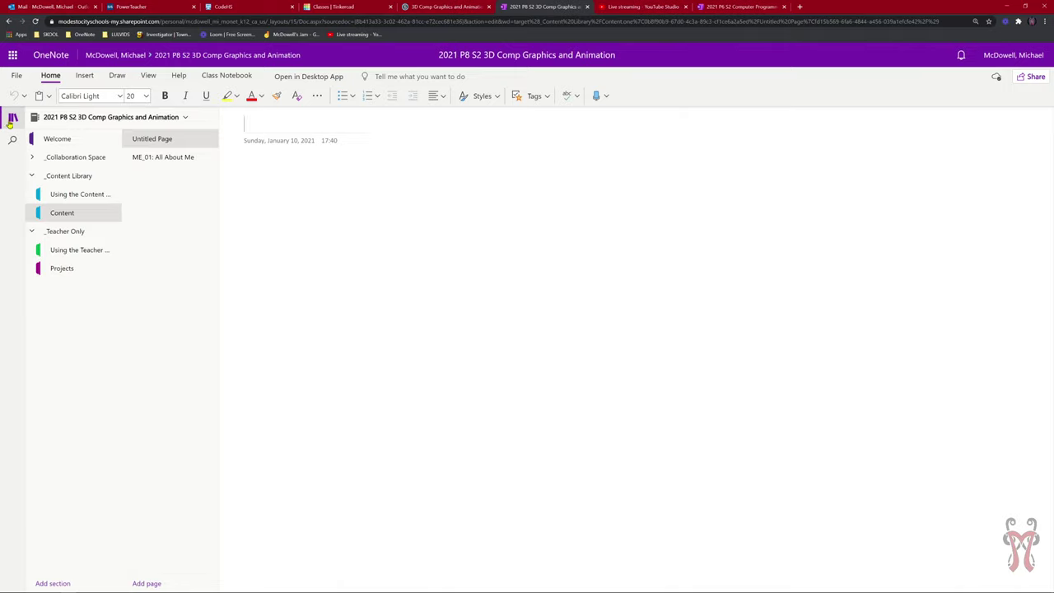
{"action": "left_click", "coordinate": [12, 121]}
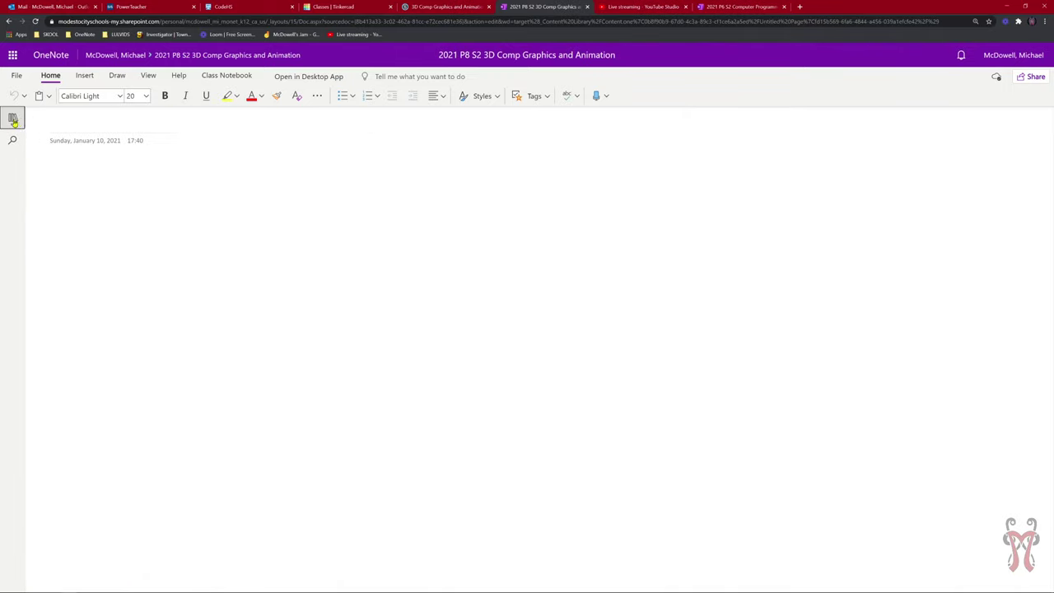
{"action": "left_click", "coordinate": [14, 120]}
{"action": "left_click", "coordinate": [13, 120]}
{"action": "left_click", "coordinate": [13, 119]}
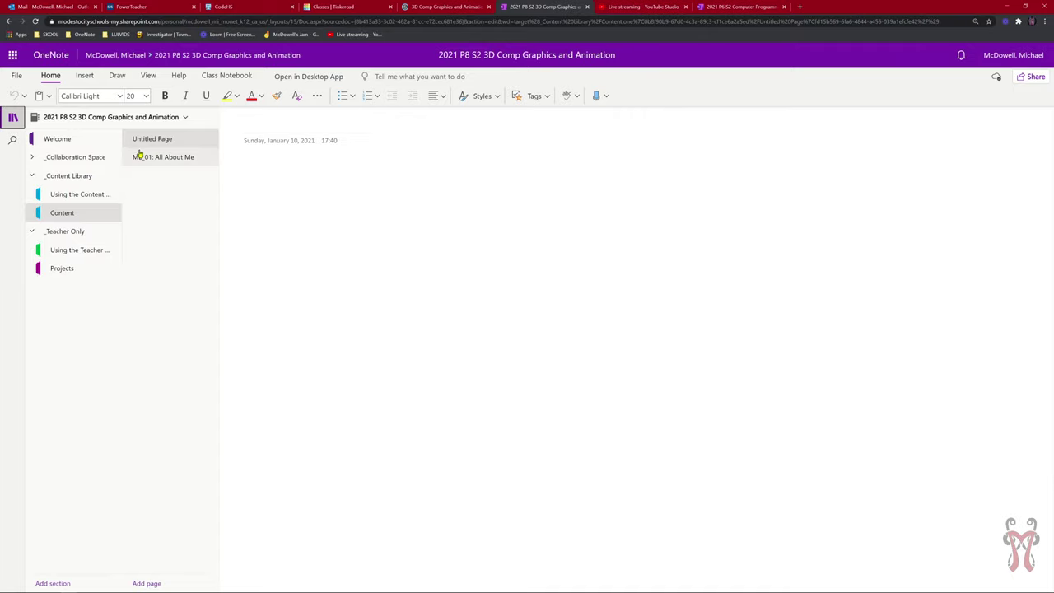
{"action": "left_click", "coordinate": [12, 116]}
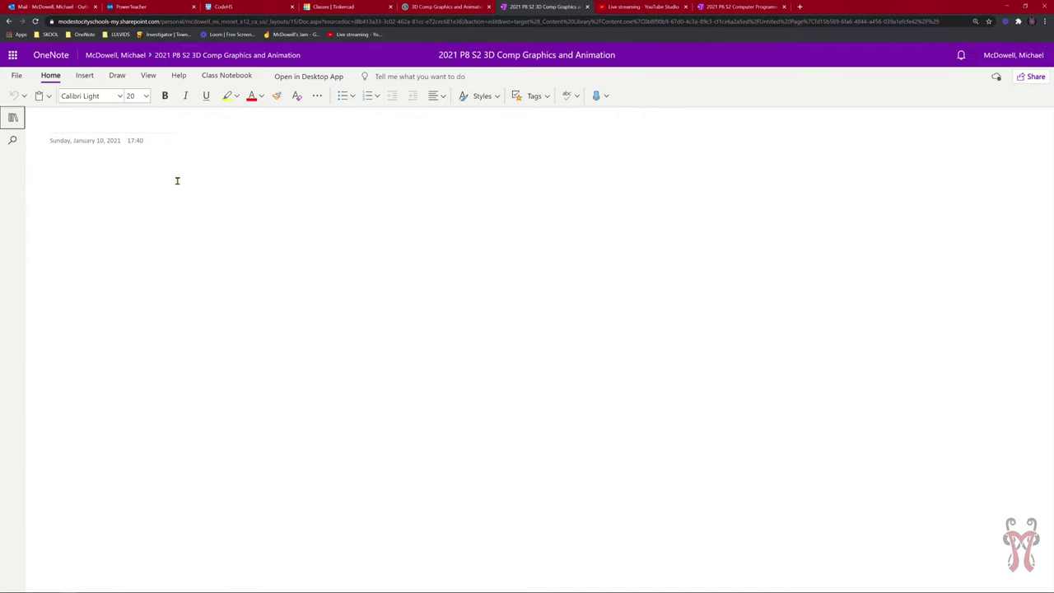
{"action": "left_click", "coordinate": [13, 117]}
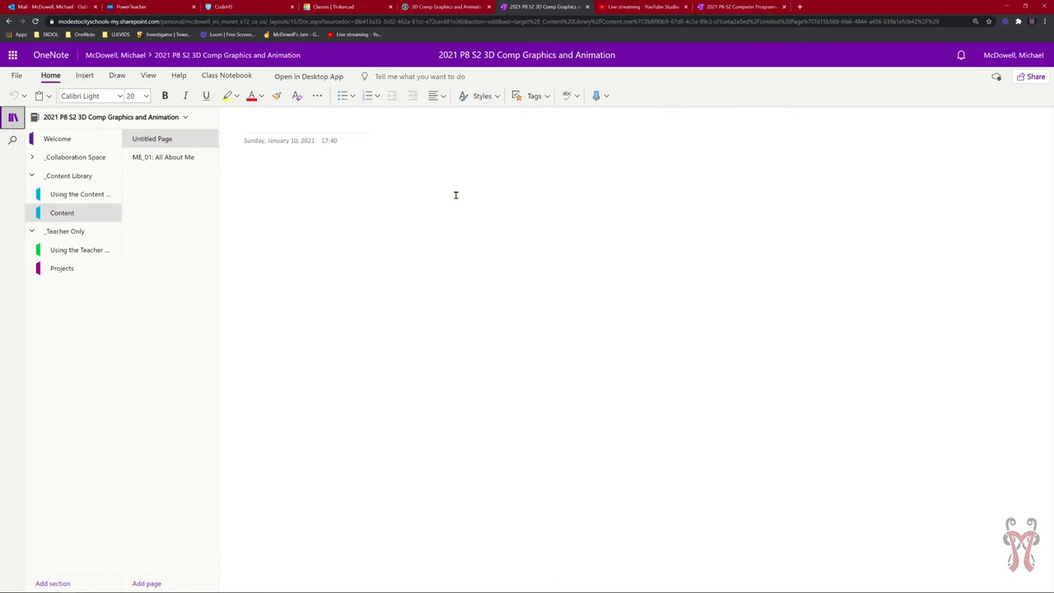
{"action": "key", "text": "F11"}
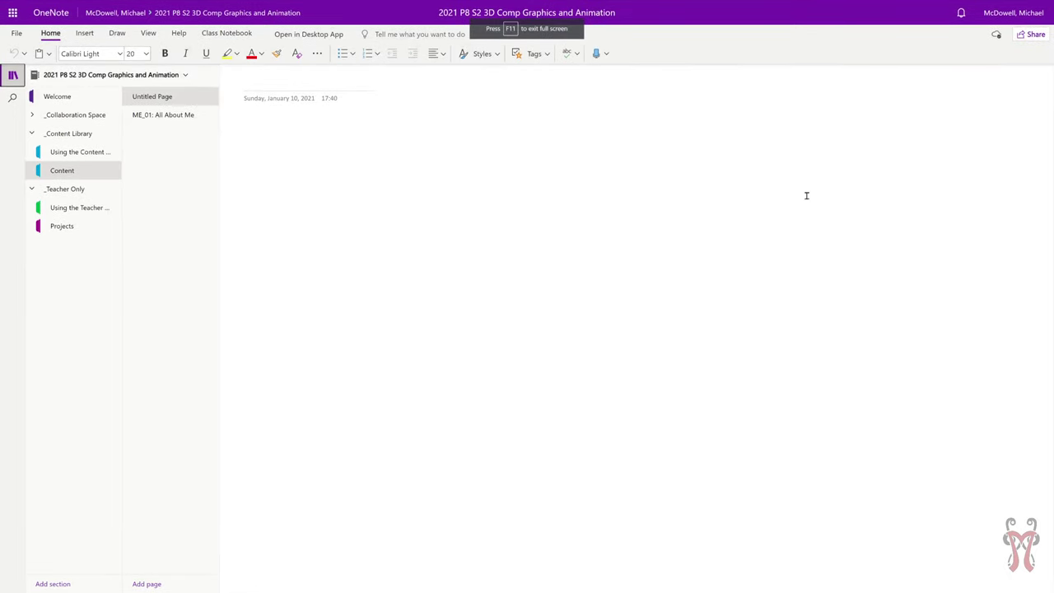
{"action": "key", "text": "F11"}
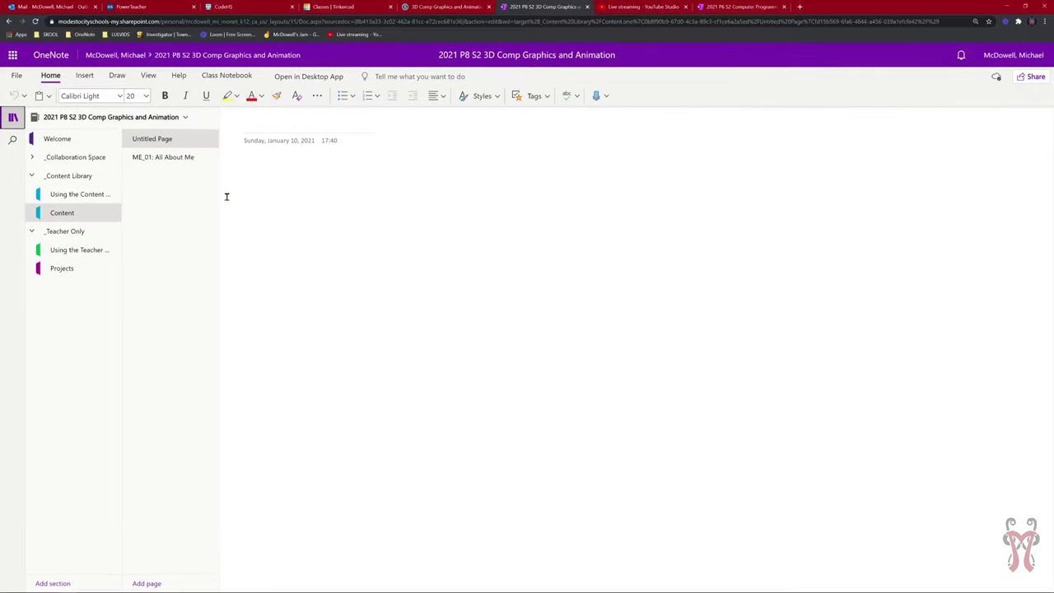
Check the ME_01 copy in Projects, then return to the original ME_01 page in Content.
{"action": "left_click", "coordinate": [87, 270]}
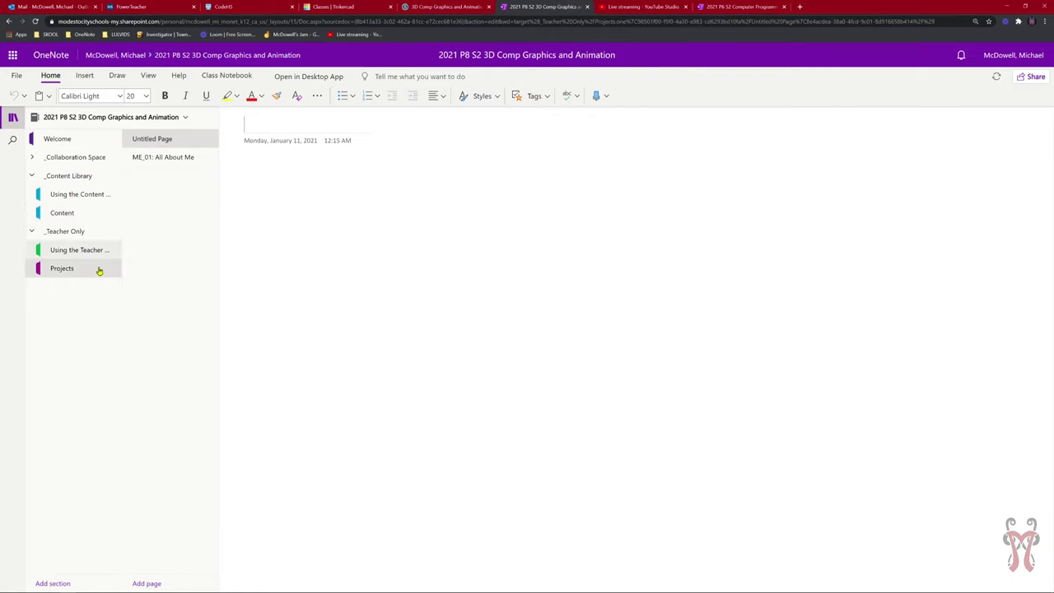
{"action": "left_click", "coordinate": [169, 161]}
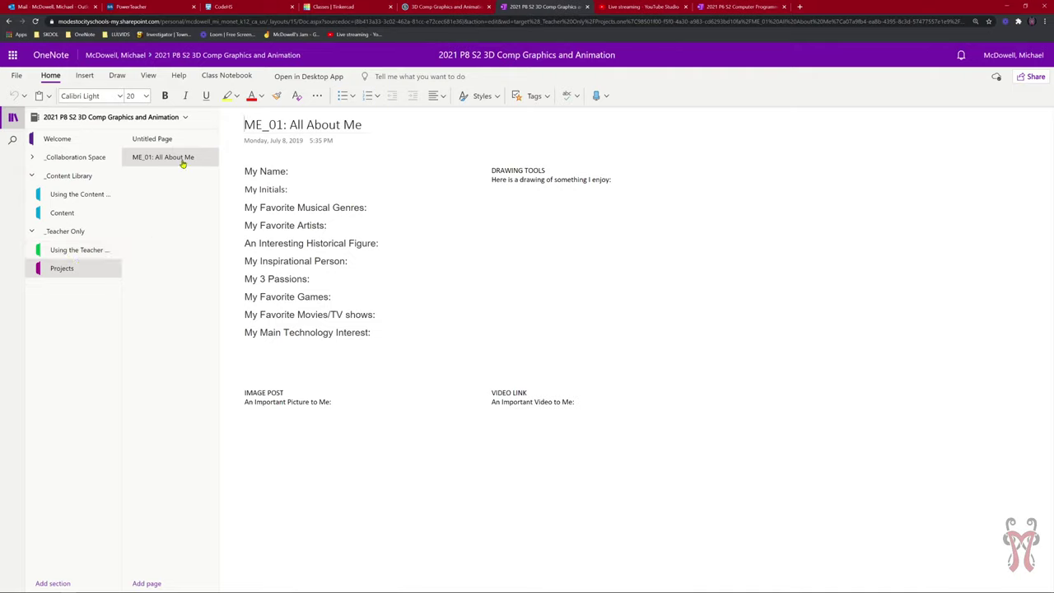
{"action": "left_click", "coordinate": [72, 216]}
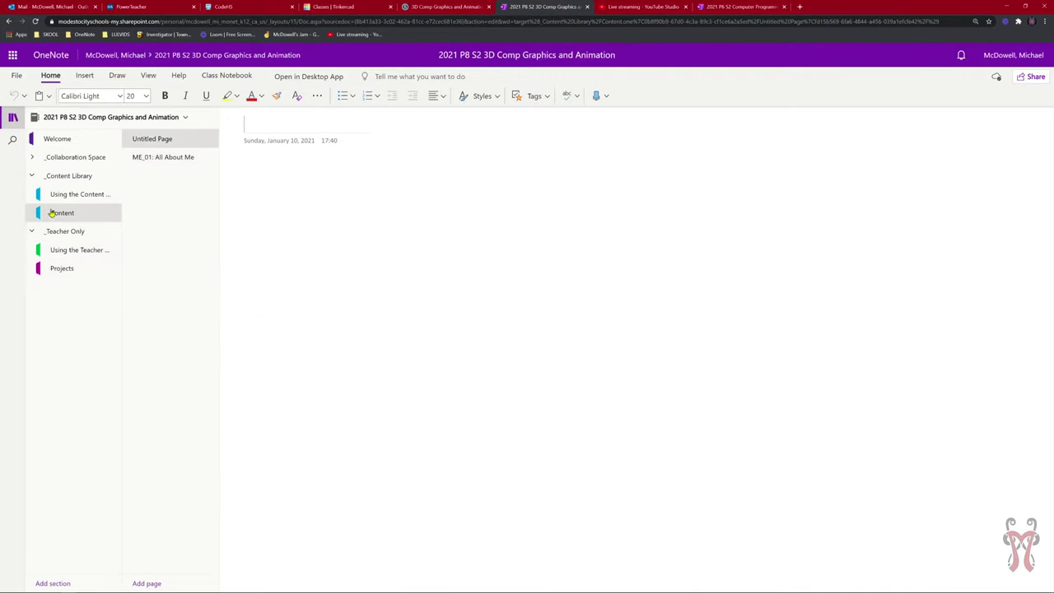
{"action": "left_click", "coordinate": [158, 158]}
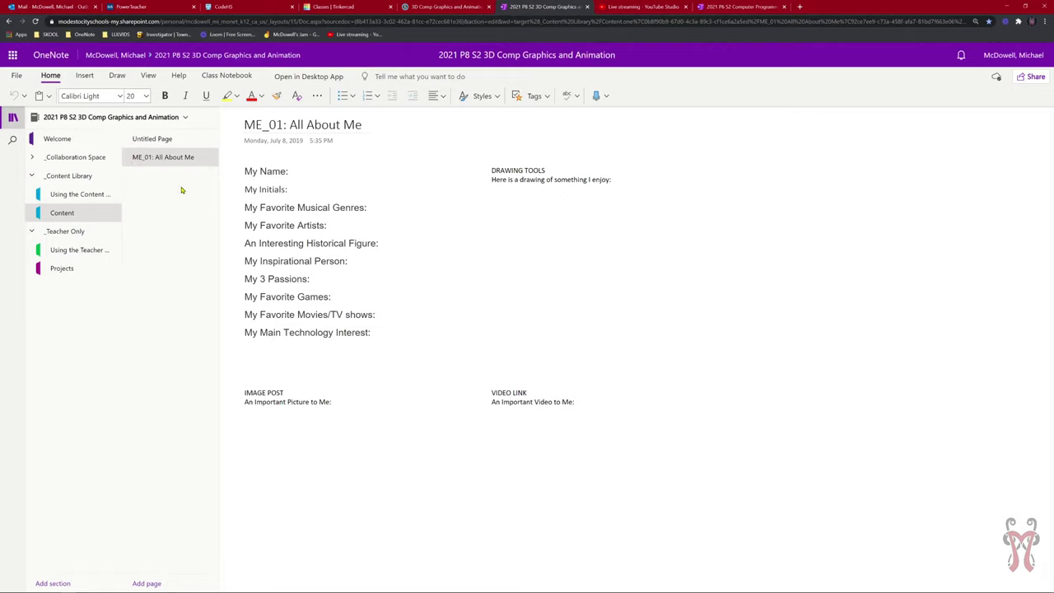
Open the ME_01 copy in Projects and enter the student's name after My Name:.
{"action": "left_click", "coordinate": [51, 273]}
{"action": "left_click", "coordinate": [180, 159]}
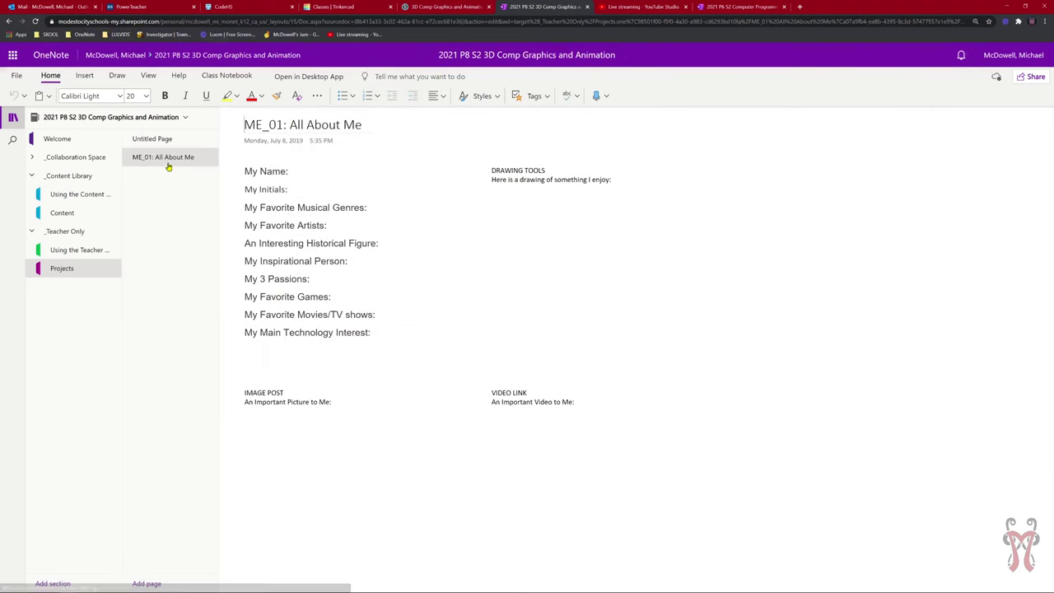
{"action": "left_click", "coordinate": [309, 170]}
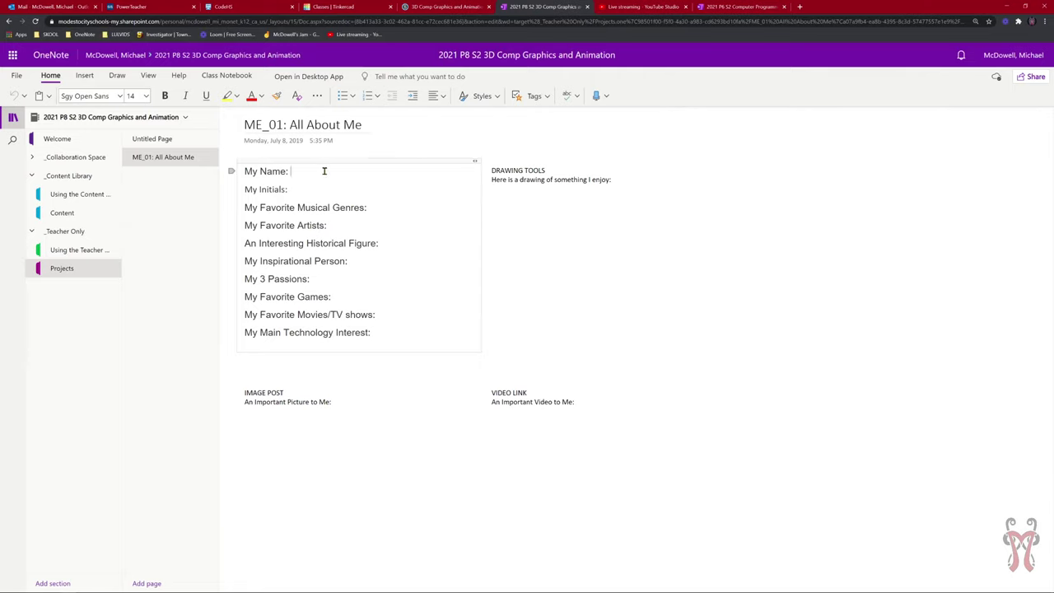
Fill in the initials and favorite musical genres: Rock, Jazz, EDM, Rap.
{"action": "left_click", "coordinate": [308, 190]}
{"action": "type", "text": "MKM"}
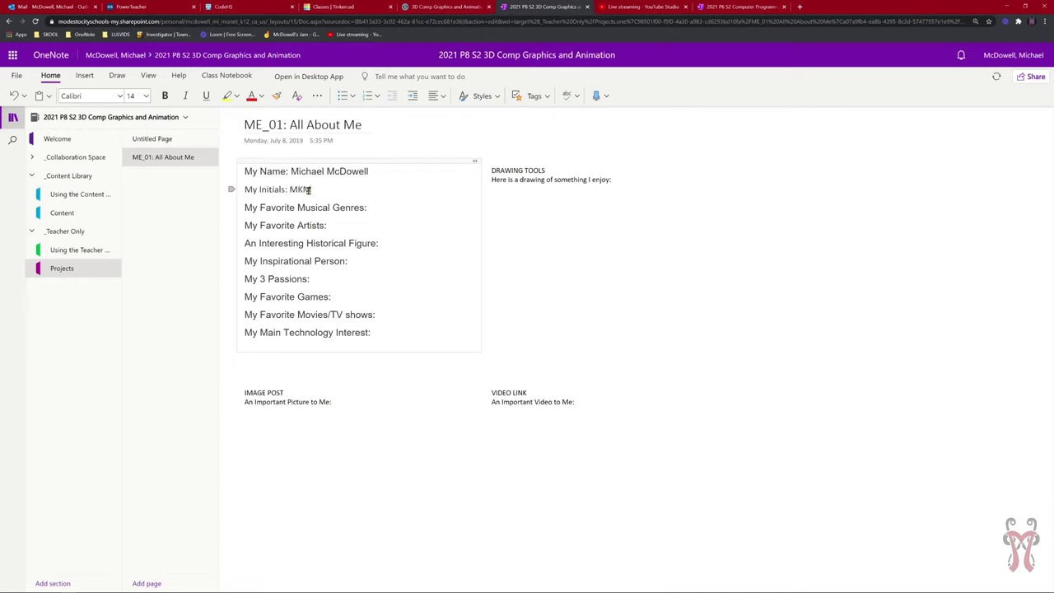
{"action": "double_click", "coordinate": [294, 188]}
{"action": "left_click", "coordinate": [371, 209]}
{"action": "type", "text": "Rock, Jazz, "}
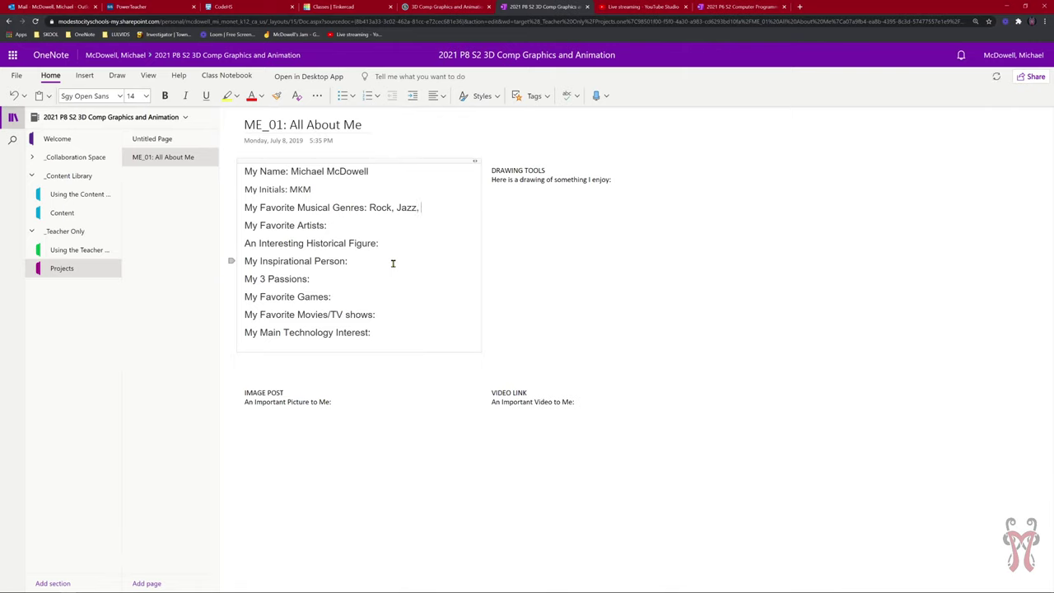
{"action": "type", "text": "EDM, Rap"}
List favorite artists: NIN, Run The Jewels, Knower, Aleks Vinter, Duke Ellington.
{"action": "type", "text": "NIN"}
{"action": "type", "text": ", "}
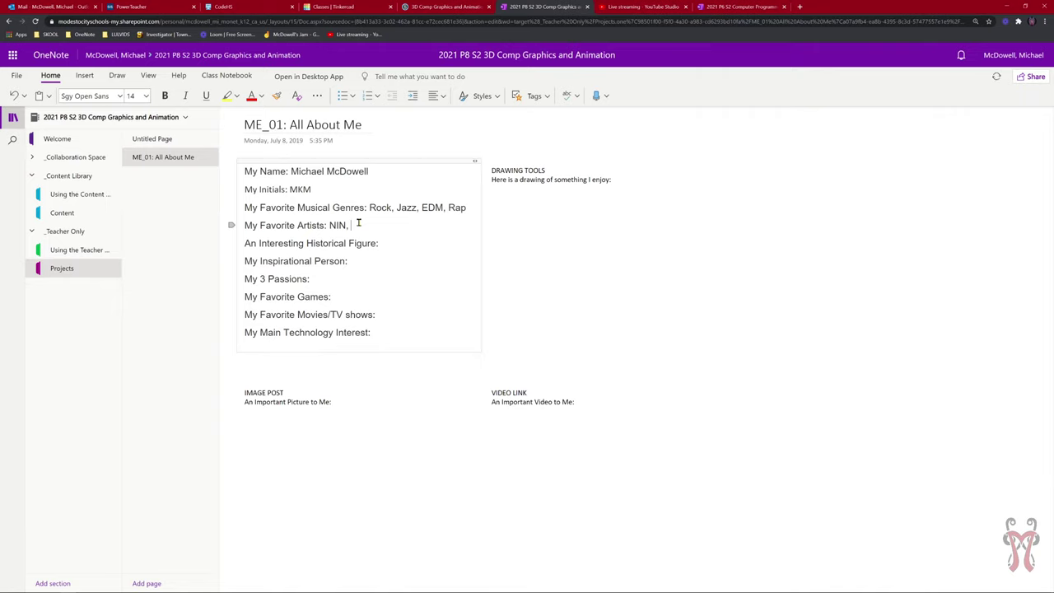
{"action": "type", "text": "R"}
{"action": "type", "text": "TJ"}
{"action": "type", "text": "ine "}
{"action": "type", "text": "nch "}
{"action": "type", "text": "ails0"}
{"action": "key", "text": "BackSpace"}
{"action": "type", "text": "un The J"}
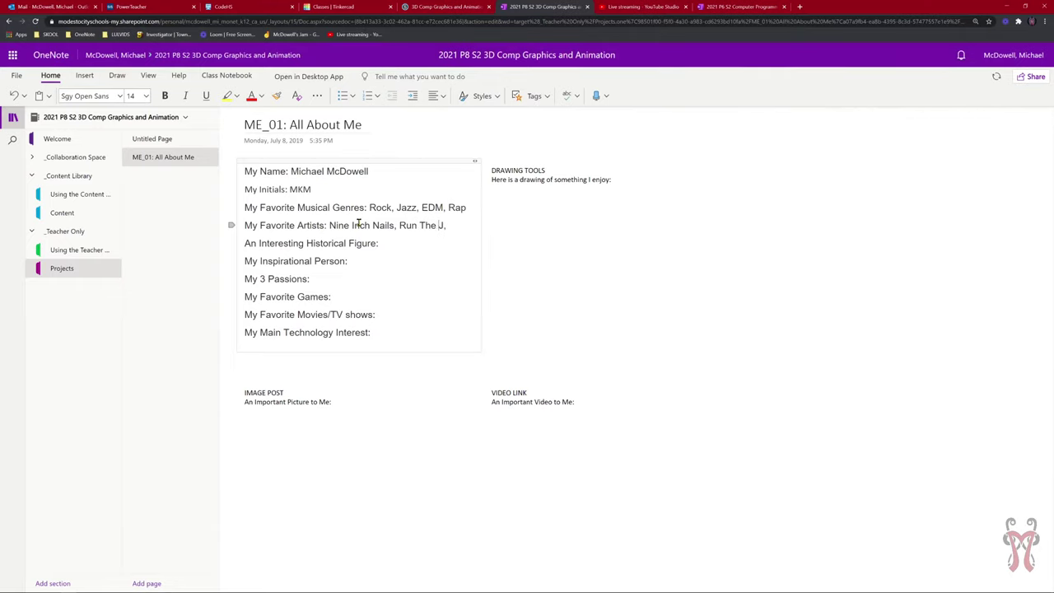
{"action": "type", "text": "ewels, Knower,"}
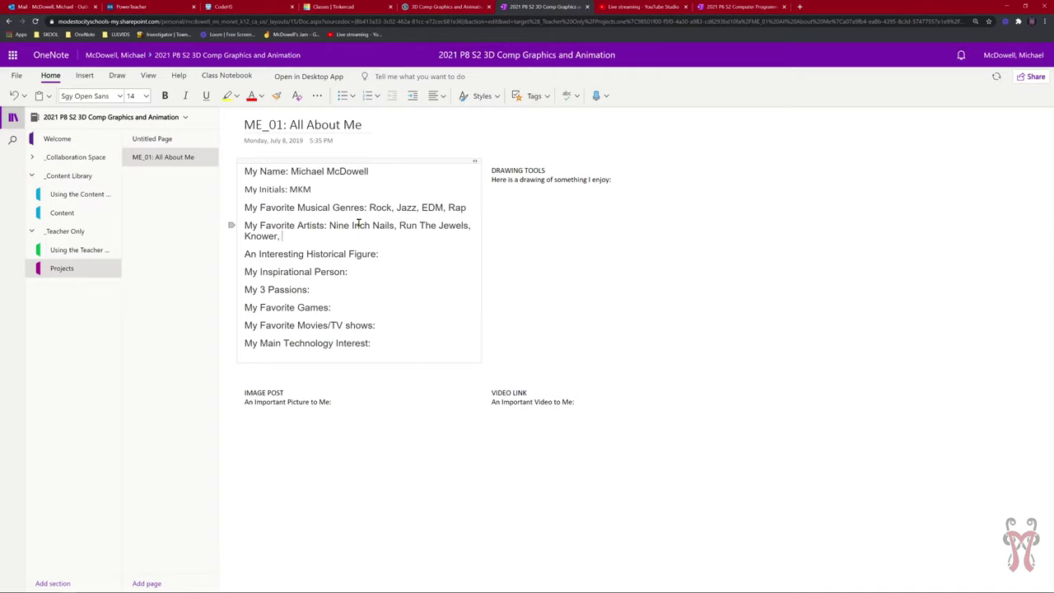
{"action": "type", "text": "Aleks Vinter,"}
{"action": "type", "text": "Duke"}
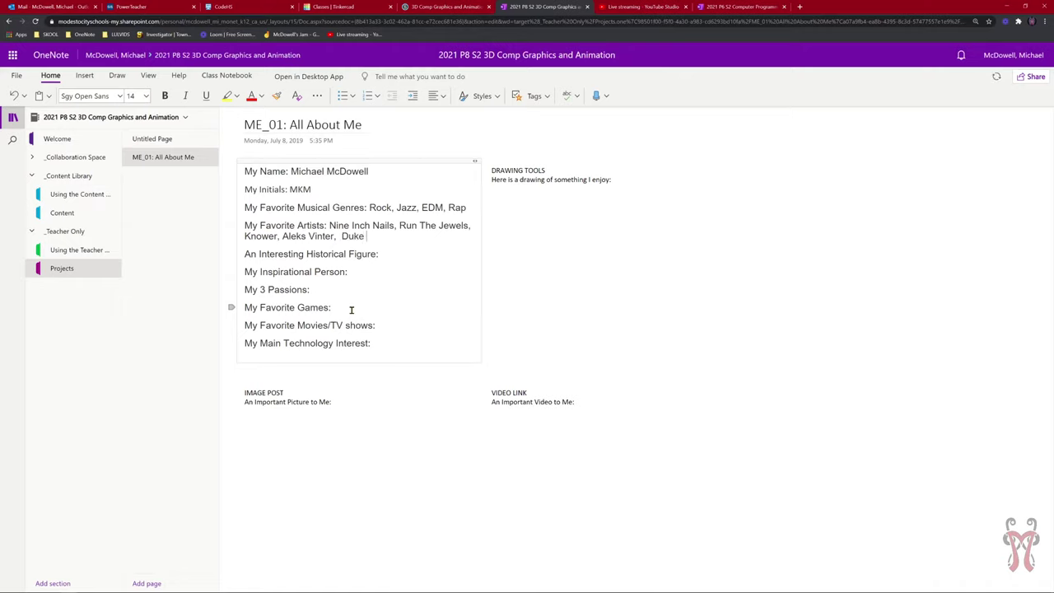
{"action": "type", "text": " Ellington"}
Add historical figure John Von Neumann and an inspirational person, then select '3 Passions' for renaming.
{"action": "left_click", "coordinate": [400, 253]}
{"action": "type", "text": "John Von "}
{"action": "type", "text": "Neuma"}
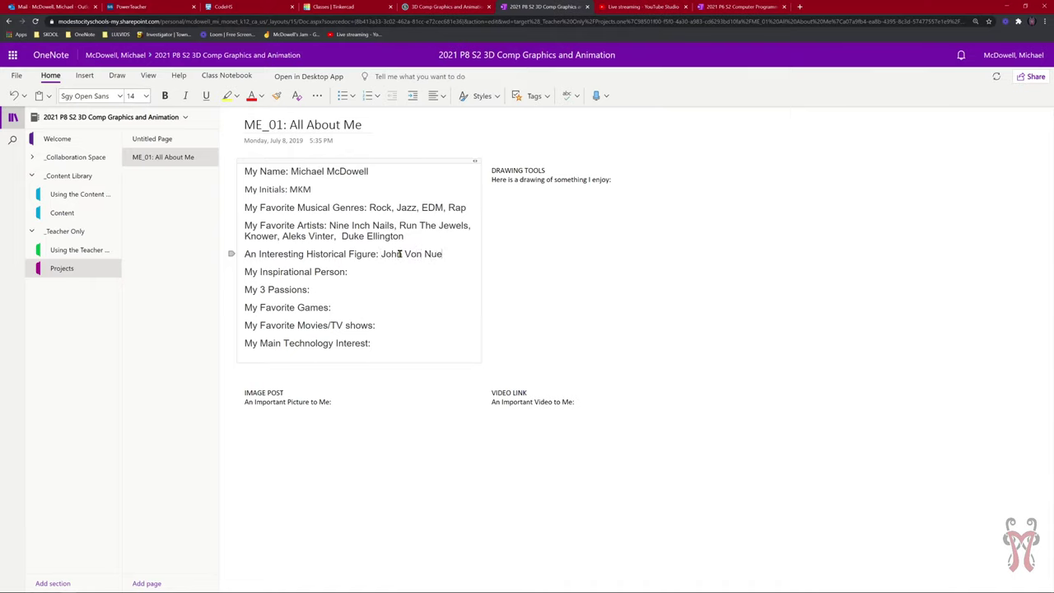
{"action": "type", "text": "nn"}
{"action": "left_click", "coordinate": [381, 270]}
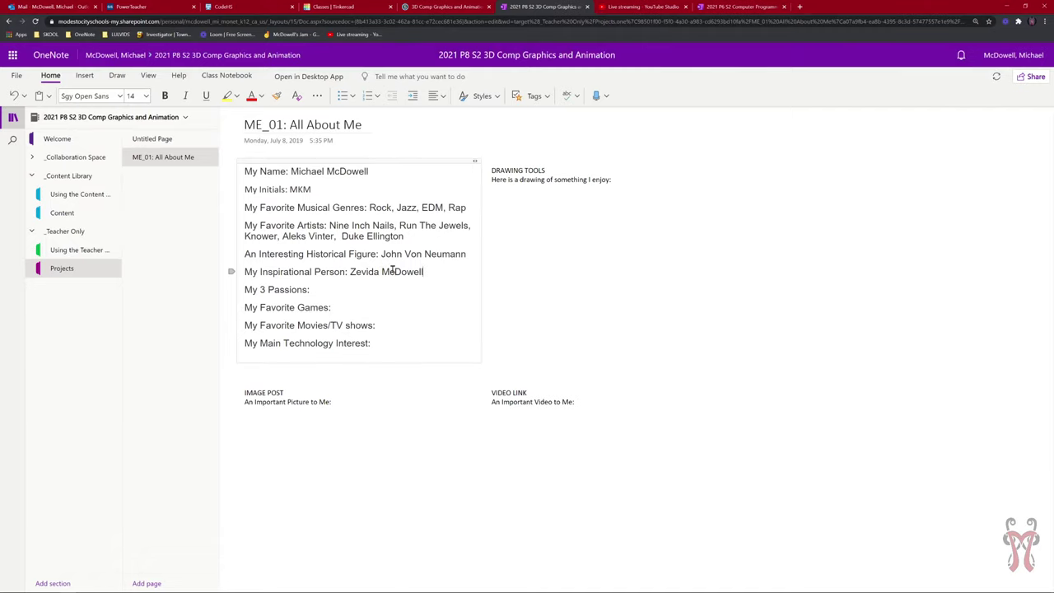
{"action": "left_click", "coordinate": [365, 290]}
{"action": "left_click_drag", "start_coordinate": [308, 290], "coordinate": [259, 290]}
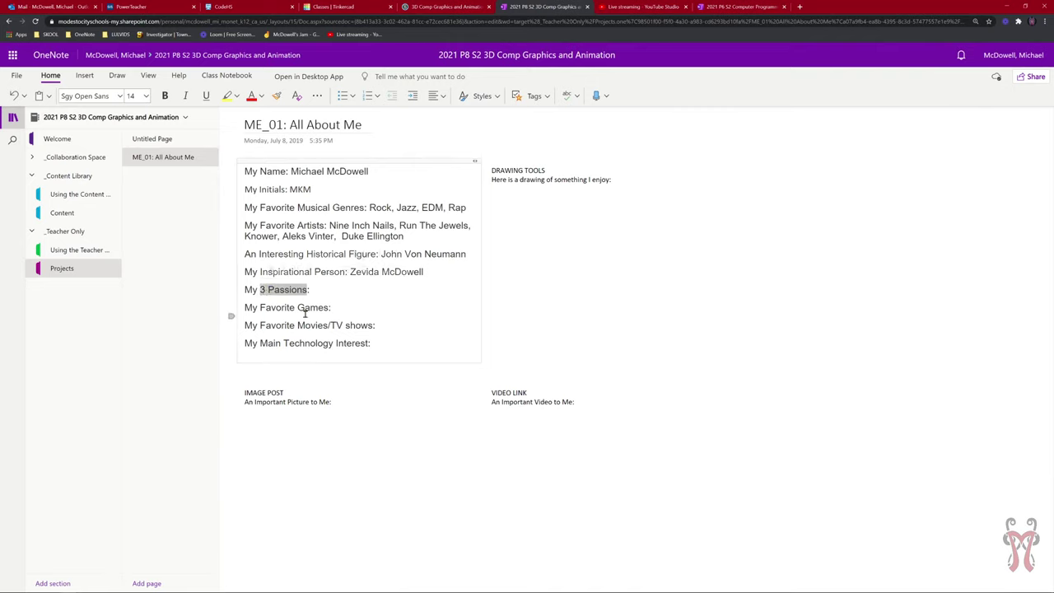
Rename the line to Hobbies and list Musical Instruments, Gardening, Programming.
{"action": "type", "text": "Hobbies:"}
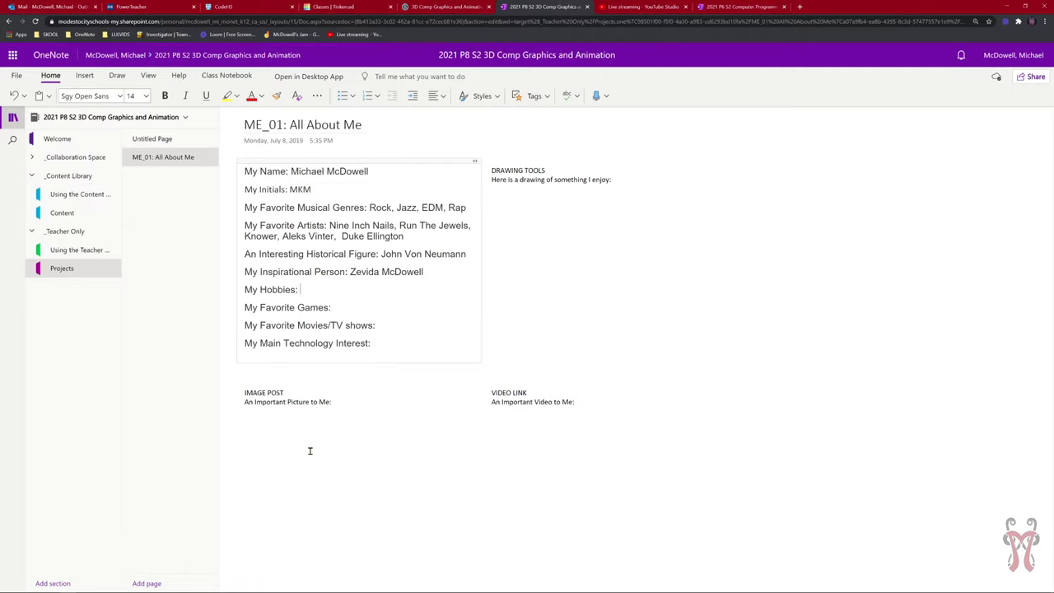
{"action": "type", "text": "Piano,"}
{"action": "type", "text": "Gardening,"}
{"action": "key", "text": "Left"}
{"action": "key", "text": "Left"}
{"action": "key", "text": "BackSpace"}
{"action": "key", "text": "BackSpace"}
{"action": "key", "text": "BackSpace"}
{"action": "key", "text": "BackSpace"}
{"action": "key", "text": "BackSpace"}
{"action": "type", "text": "Musical Instrucm"}
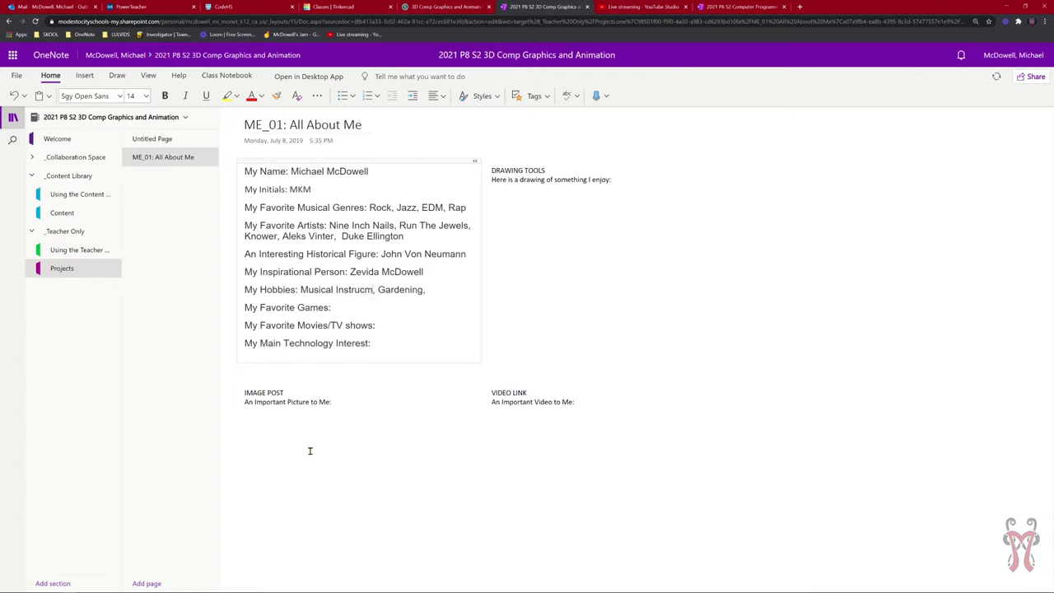
{"action": "key", "text": "BackSpace"}
{"action": "key", "text": "BackSpace"}
{"action": "type", "text": "ments"}
{"action": "type", "text": "Programming"}
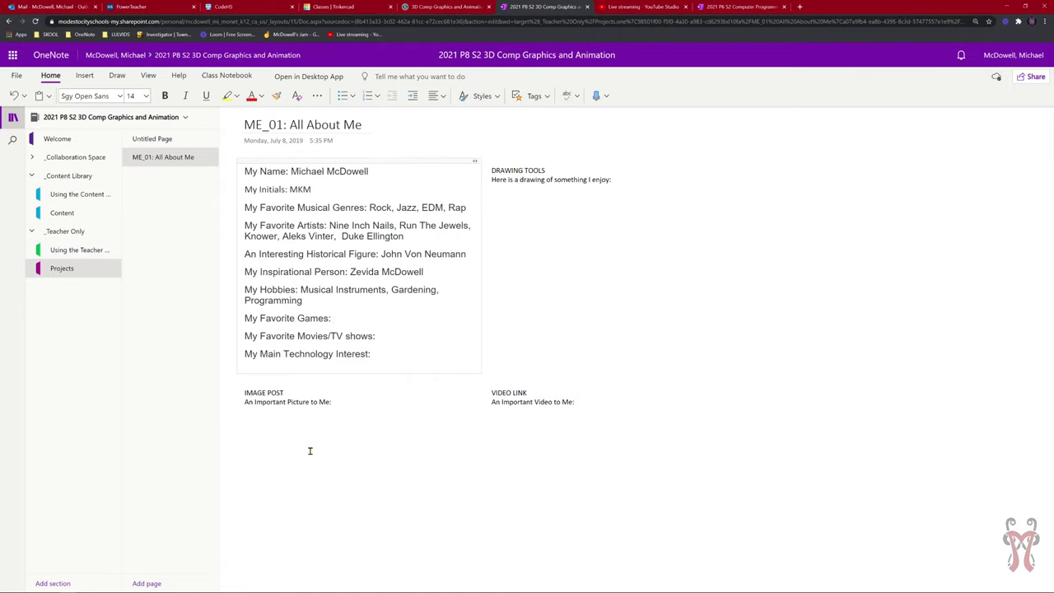
Enter games Chess, TF2, Town Of Salem, Cards Against Humanity and shows Ghostbusters, Invader Zim, Rick & Morty.
{"action": "type", "text": "TF2, Town Of Salem, Cards Age"}
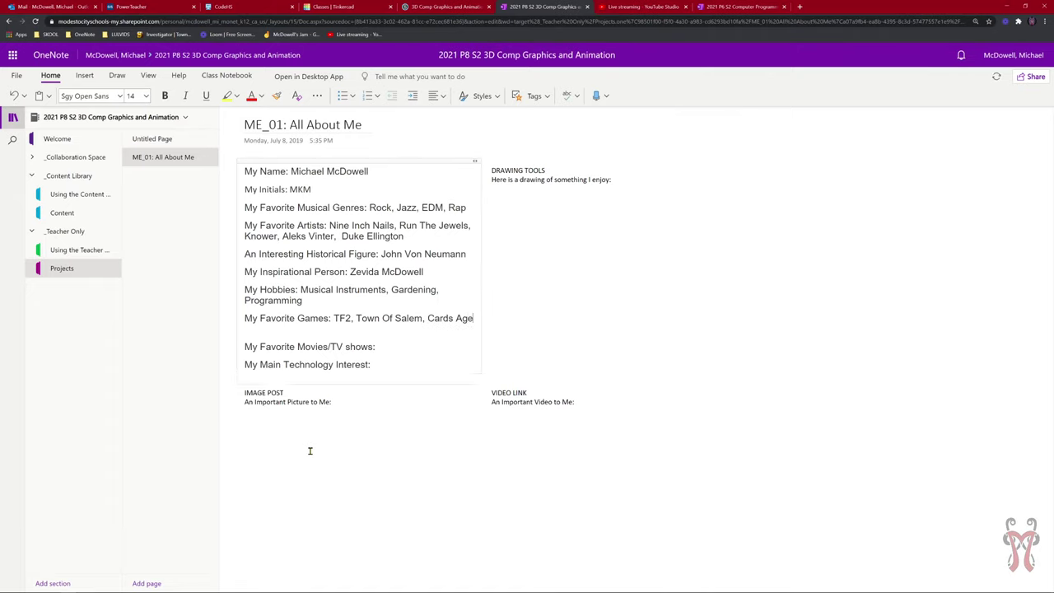
{"action": "key", "text": "BackSpace"}
{"action": "type", "text": "ainst Humanity,"}
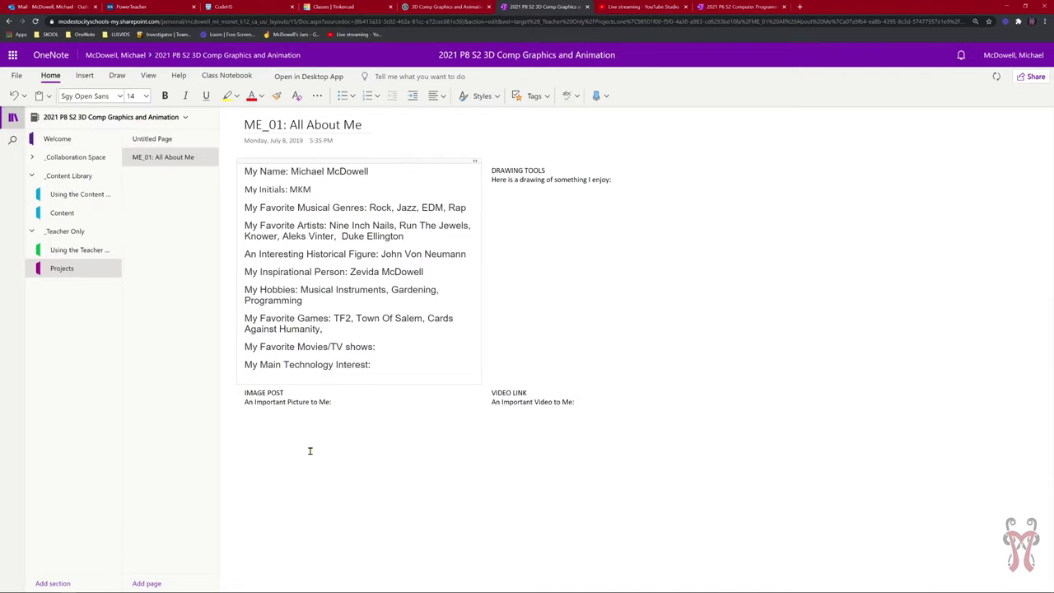
{"action": "type", "text": " C"}
{"action": "key", "text": "BackSpace"}
{"action": "key", "text": "BackSpace"}
{"action": "key", "text": "BackSpace"}
{"action": "key", "text": "Up"}
{"action": "type", "text": "Chess,"}
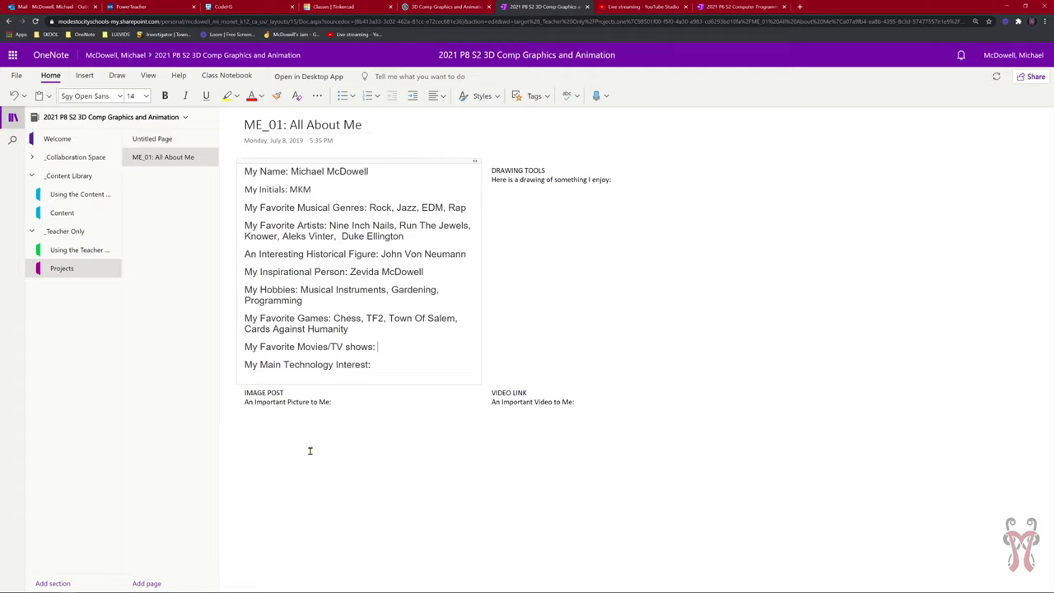
{"action": "type", "text": "Ghostbusters"}
{"action": "type", "text": ", Invader Zim"}
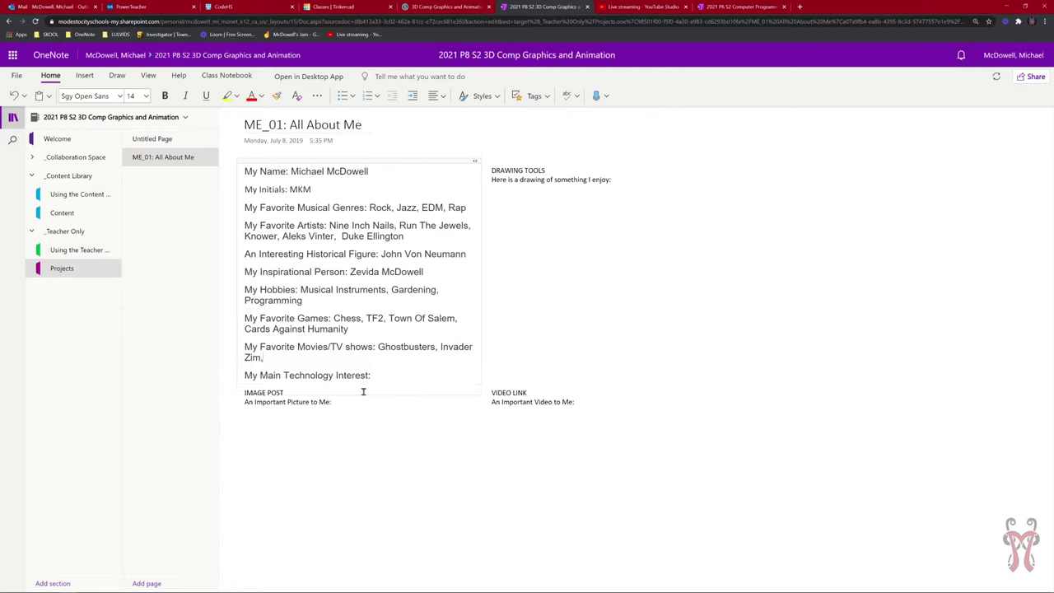
{"action": "type", "text": ", Rick & Morty"}
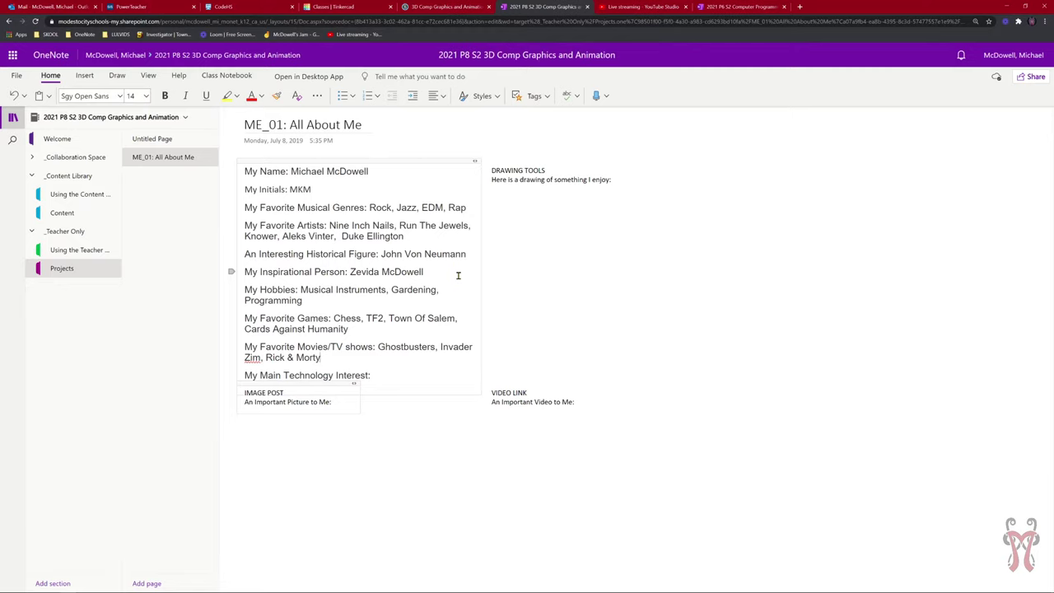
Answer My Main Technology Interest with 'Automation of Food'.
{"action": "left_click", "coordinate": [388, 379]}
{"action": "type", "text": "Automation"}
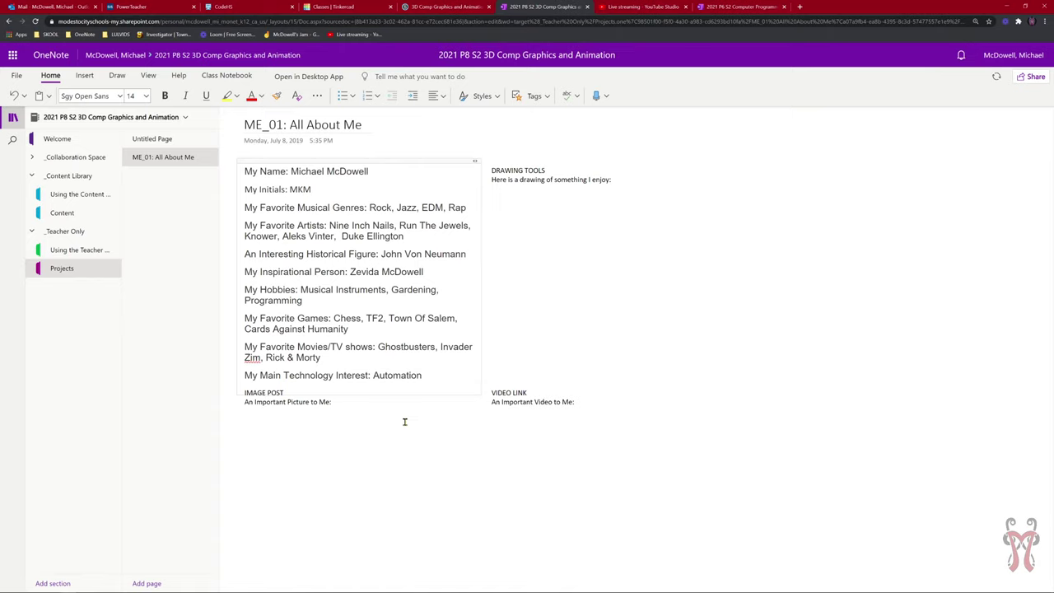
{"action": "type", "text": "of Food"}
Move the IMAGE POST and VIDEO LINK boxes lower and DRAWING TOOLS slightly right.
{"action": "left_click", "coordinate": [270, 402]}
{"action": "left_click_drag", "start_coordinate": [272, 385], "coordinate": [272, 414]}
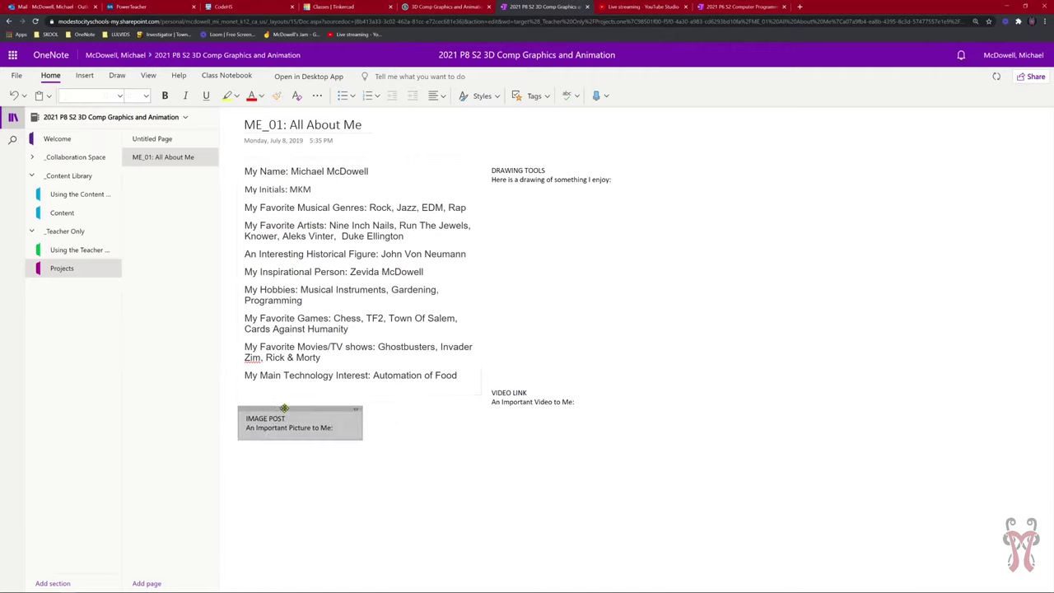
{"action": "left_click_drag", "start_coordinate": [527, 382], "coordinate": [537, 409]}
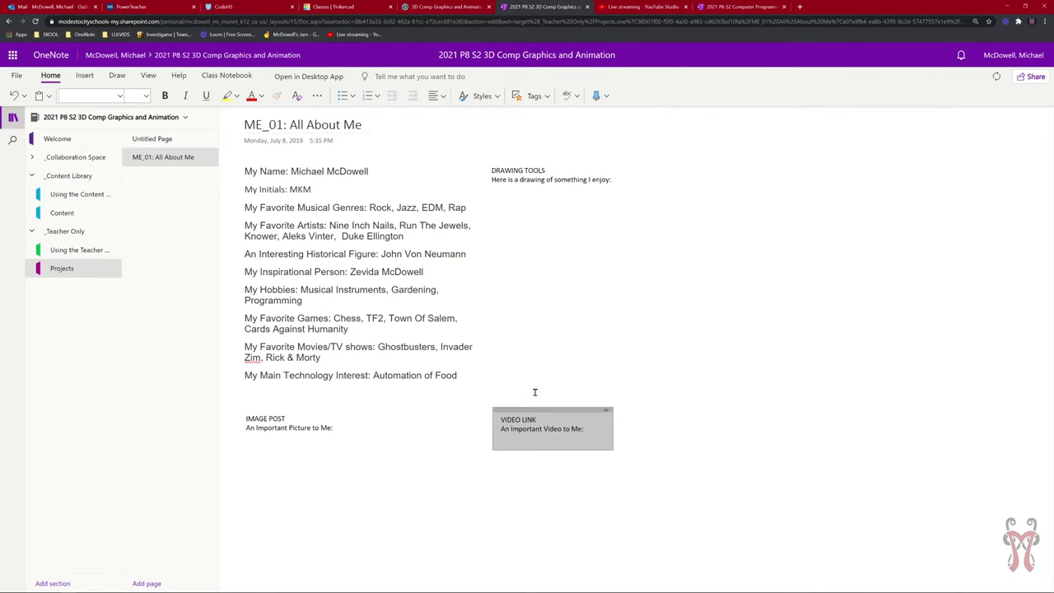
{"action": "left_click_drag", "start_coordinate": [521, 162], "coordinate": [532, 162]}
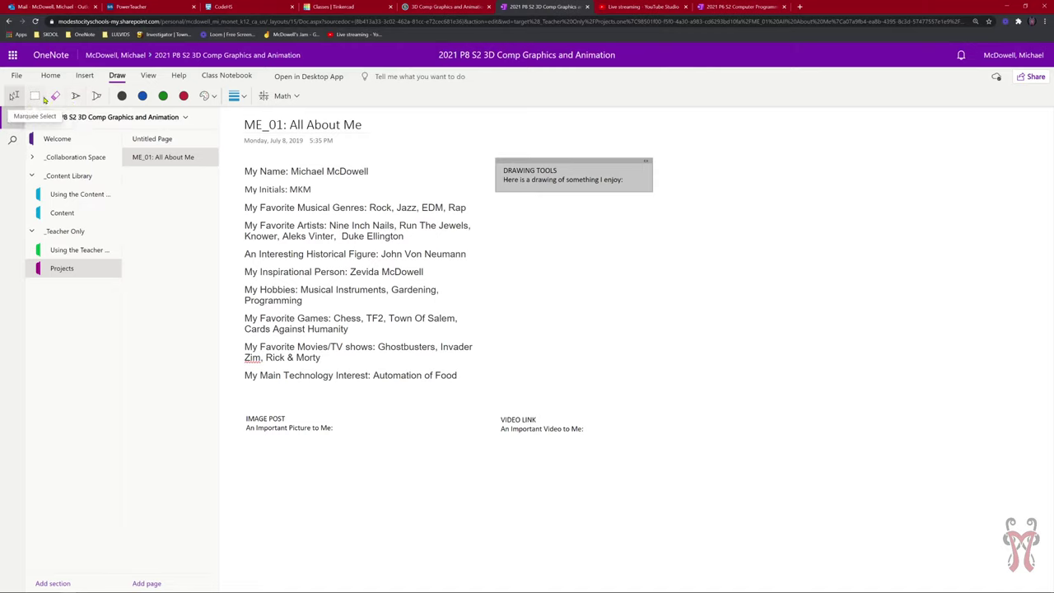
Switch to the Select tool and select each note container in turn.
{"action": "left_click", "coordinate": [35, 96]}
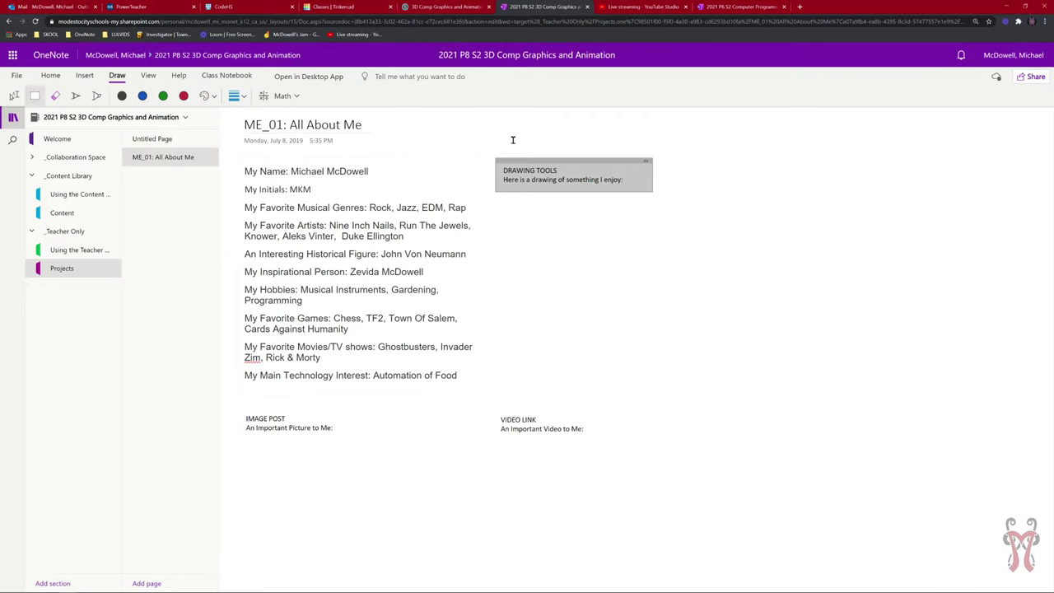
{"action": "left_click", "coordinate": [668, 235]}
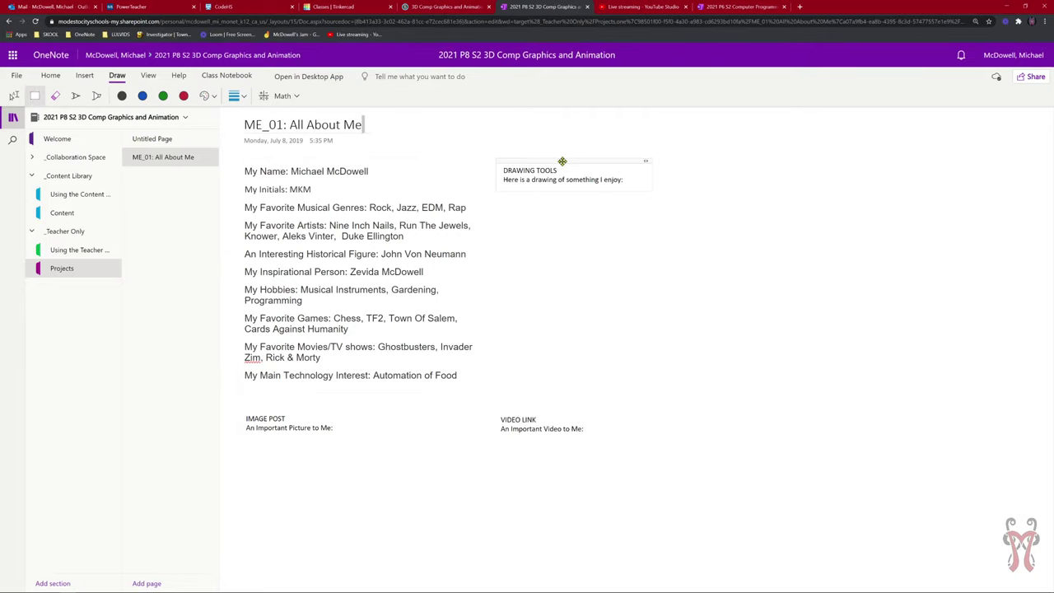
{"action": "left_click", "coordinate": [560, 160]}
{"action": "left_click", "coordinate": [560, 409]}
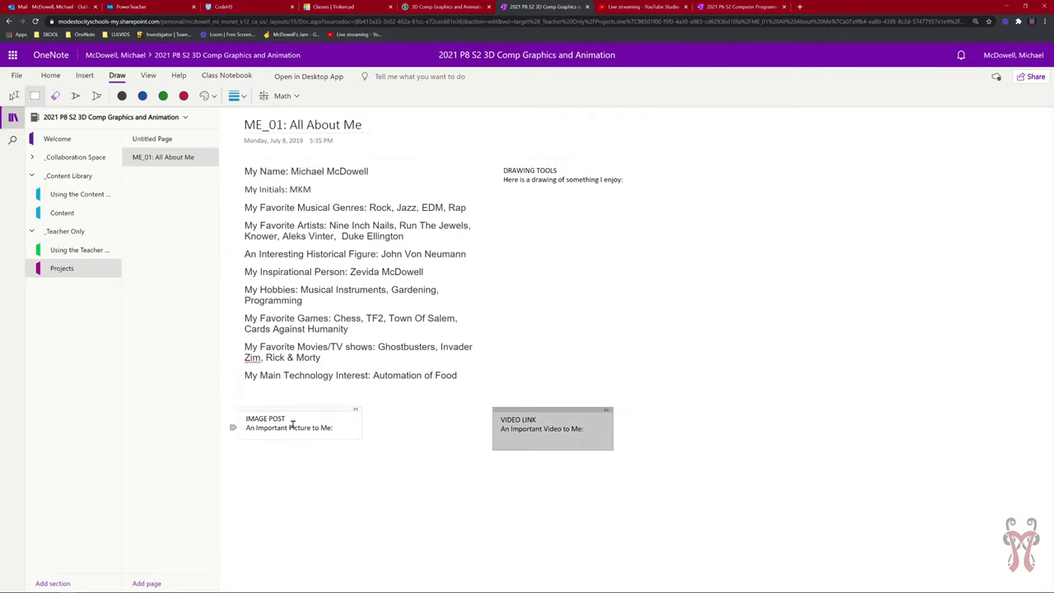
{"action": "left_click", "coordinate": [295, 410]}
{"action": "left_click", "coordinate": [550, 409]}
{"action": "left_click", "coordinate": [555, 160]}
{"action": "left_click", "coordinate": [394, 161]}
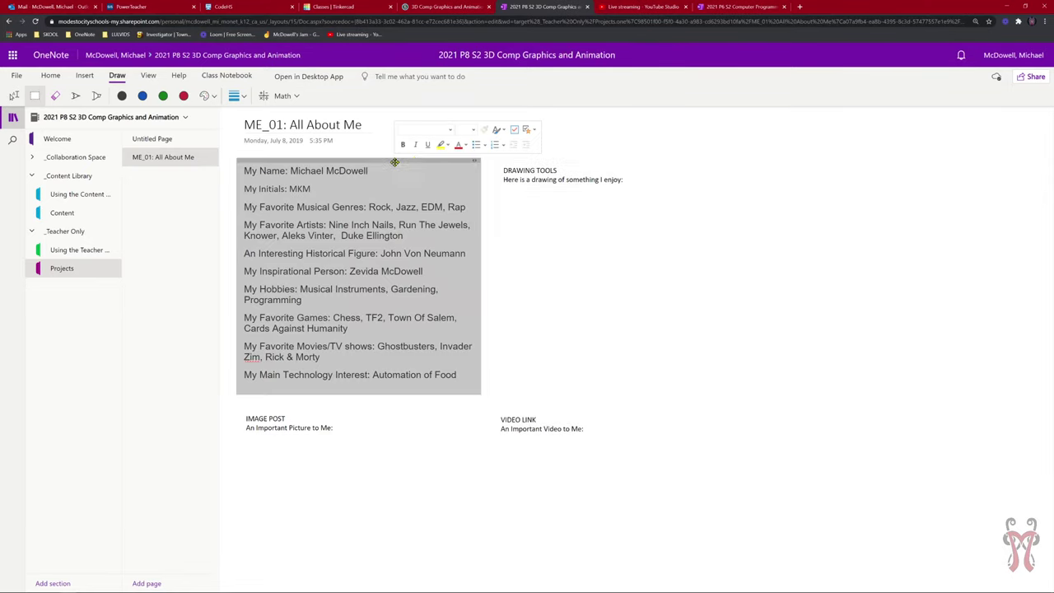
{"action": "left_click", "coordinate": [541, 162]}
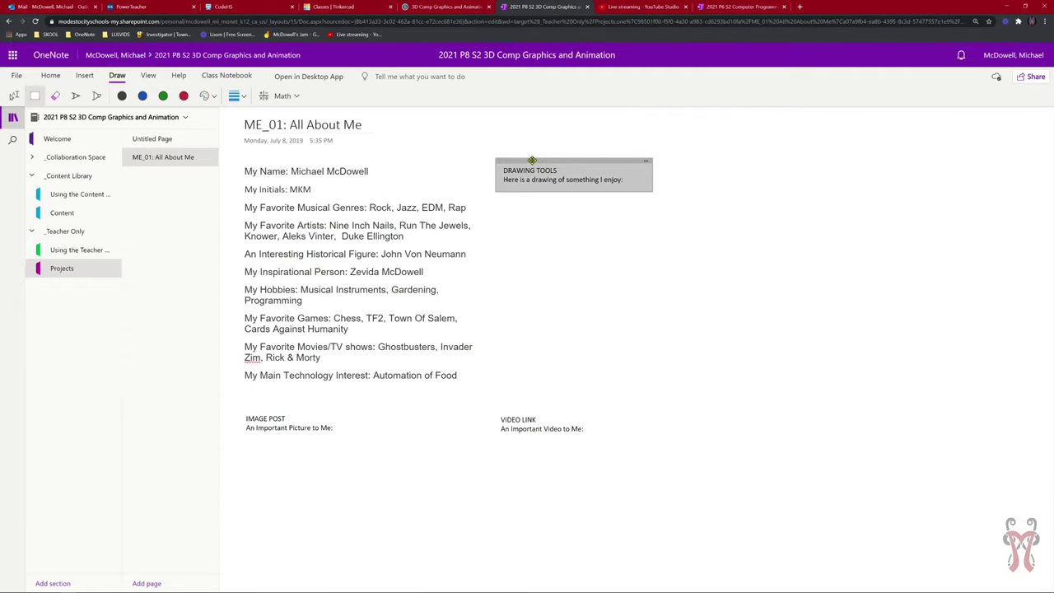
Drag the answers, DRAWING TOOLS, IMAGE POST and VIDEO LINK boxes into new positions.
{"action": "mouse_move", "coordinate": [526, 161]}
{"action": "left_mouse_down"}
{"action": "mouse_move", "coordinate": [784, 214]}
{"action": "mouse_move", "coordinate": [562, 155]}
{"action": "mouse_move", "coordinate": [573, 198]}
{"action": "mouse_move", "coordinate": [561, 147]}
{"action": "left_mouse_up"}
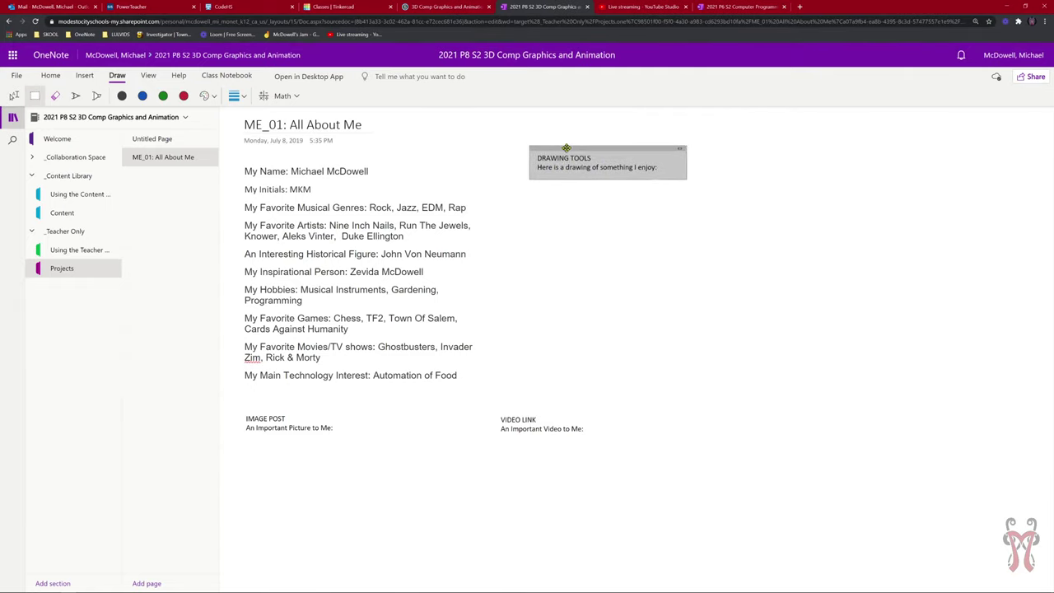
{"action": "mouse_move", "coordinate": [383, 164]}
{"action": "left_mouse_down"}
{"action": "mouse_move", "coordinate": [531, 171]}
{"action": "mouse_move", "coordinate": [805, 259]}
{"action": "mouse_move", "coordinate": [522, 181]}
{"action": "mouse_move", "coordinate": [354, 153]}
{"action": "mouse_move", "coordinate": [340, 159]}
{"action": "left_mouse_up"}
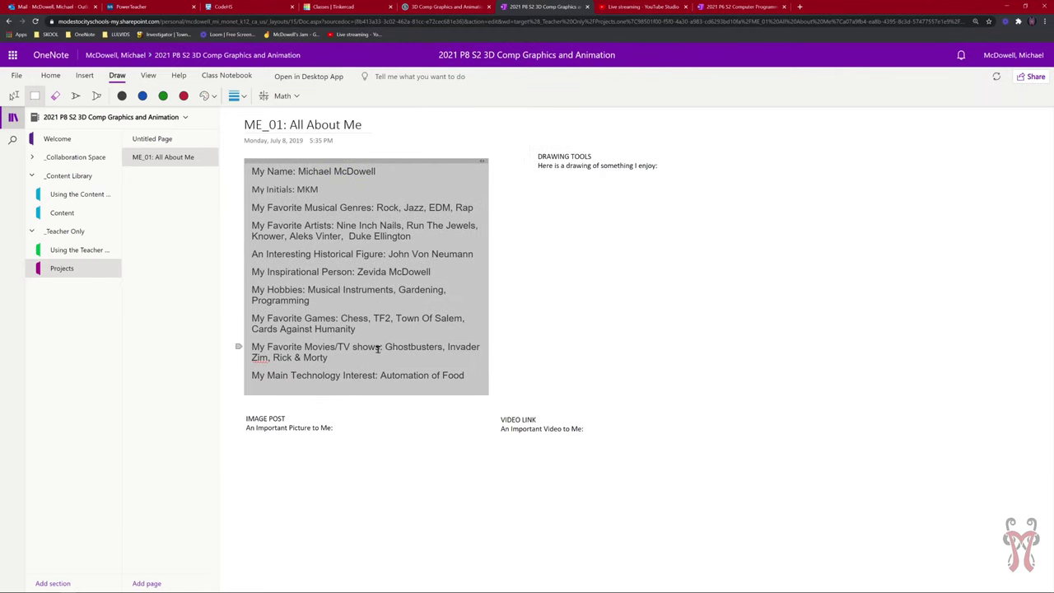
{"action": "left_click_drag", "start_coordinate": [292, 407], "coordinate": [263, 409]}
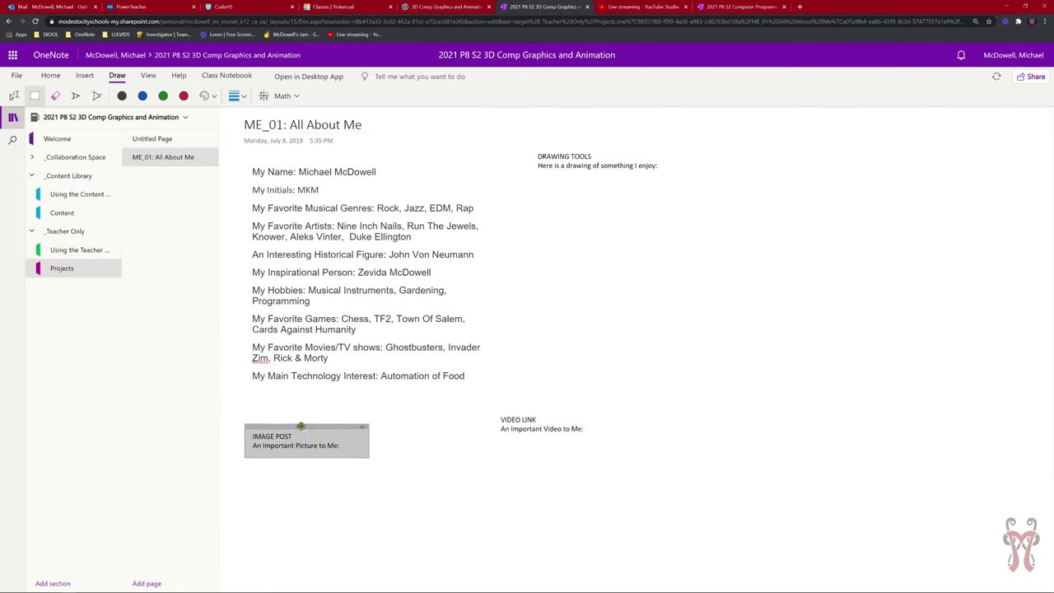
{"action": "left_click_drag", "start_coordinate": [560, 412], "coordinate": [619, 423]}
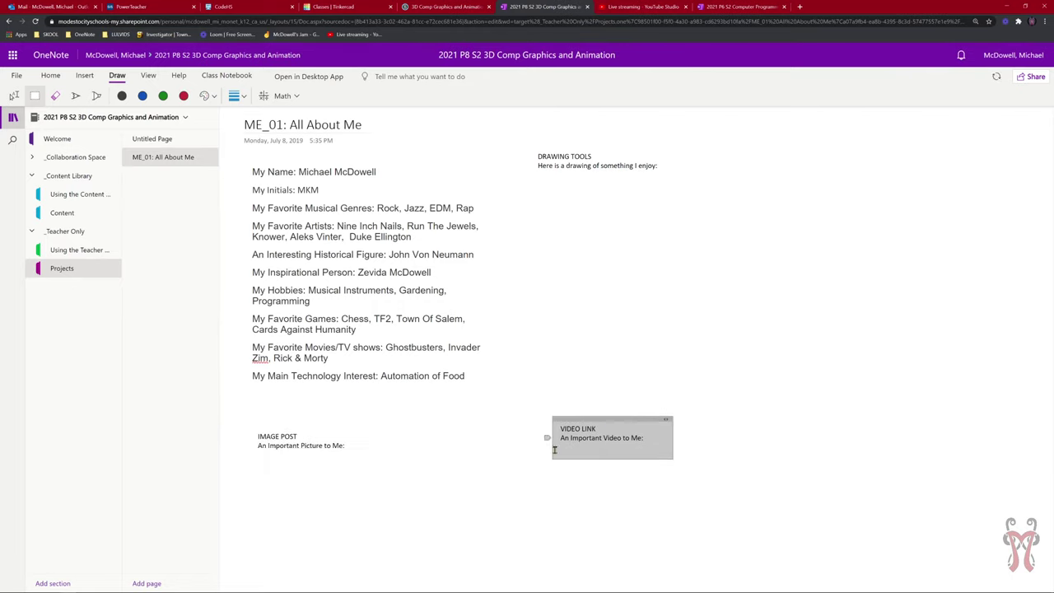
{"action": "left_click_drag", "start_coordinate": [278, 425], "coordinate": [279, 419]}
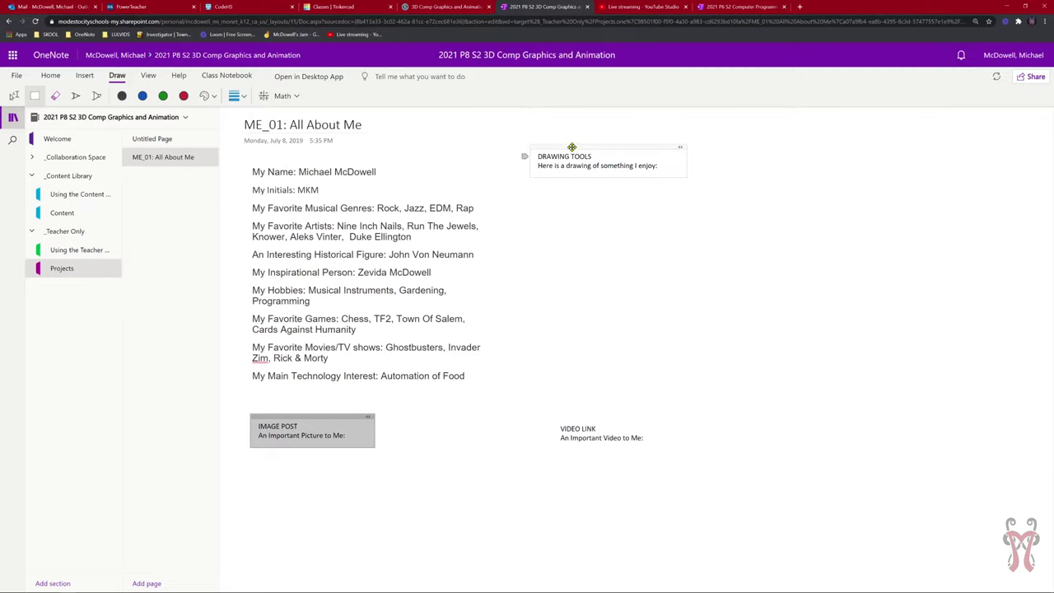
{"action": "left_click_drag", "start_coordinate": [571, 146], "coordinate": [580, 146]}
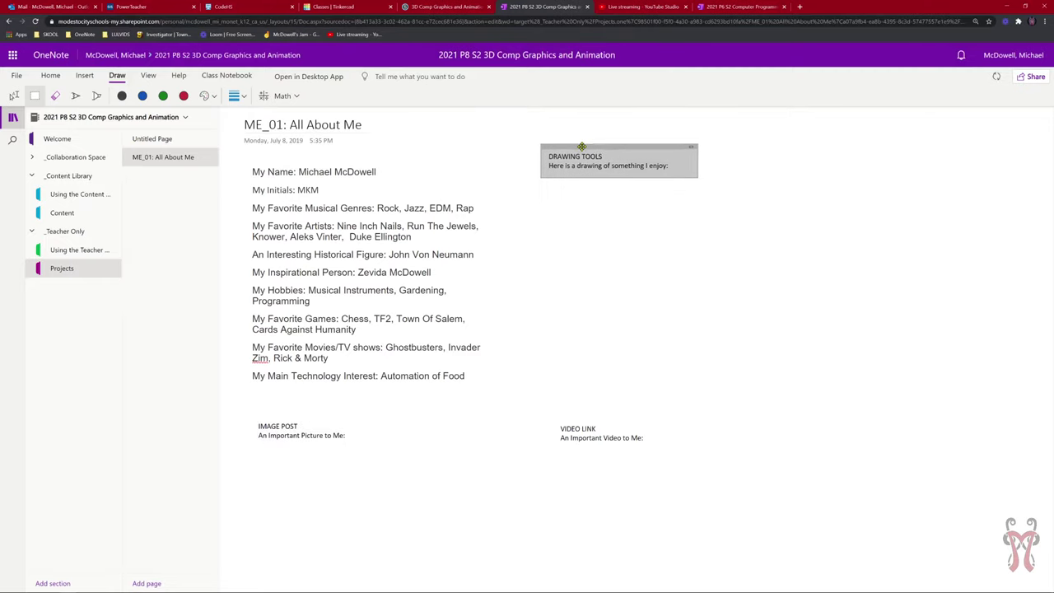
{"action": "left_click", "coordinate": [512, 125]}
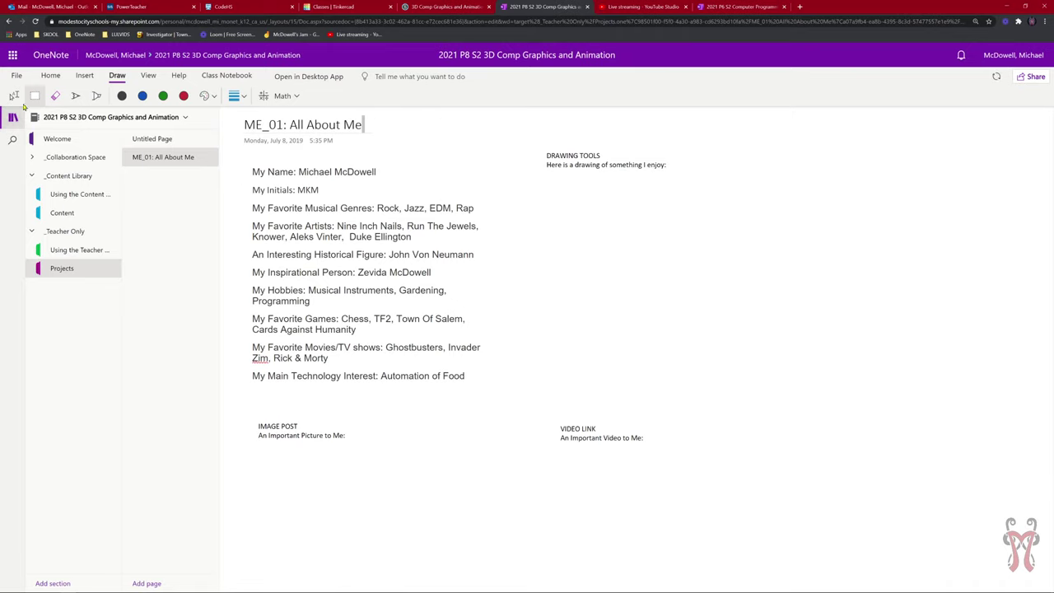
{"action": "mouse_move", "coordinate": [724, 504]}
{"action": "left_mouse_down"}
{"action": "mouse_move", "coordinate": [516, 137]}
{"action": "mouse_move", "coordinate": [621, 301]}
{"action": "mouse_move", "coordinate": [564, 226]}
{"action": "mouse_move", "coordinate": [453, 124]}
{"action": "mouse_move", "coordinate": [236, 137]}
{"action": "mouse_move", "coordinate": [275, 151]}
{"action": "mouse_move", "coordinate": [234, 142]}
{"action": "mouse_move", "coordinate": [536, 145]}
{"action": "mouse_move", "coordinate": [521, 132]}
{"action": "mouse_move", "coordinate": [666, 150]}
{"action": "mouse_move", "coordinate": [651, 207]}
{"action": "mouse_move", "coordinate": [659, 190]}
{"action": "mouse_move", "coordinate": [550, 149]}
{"action": "left_mouse_up"}
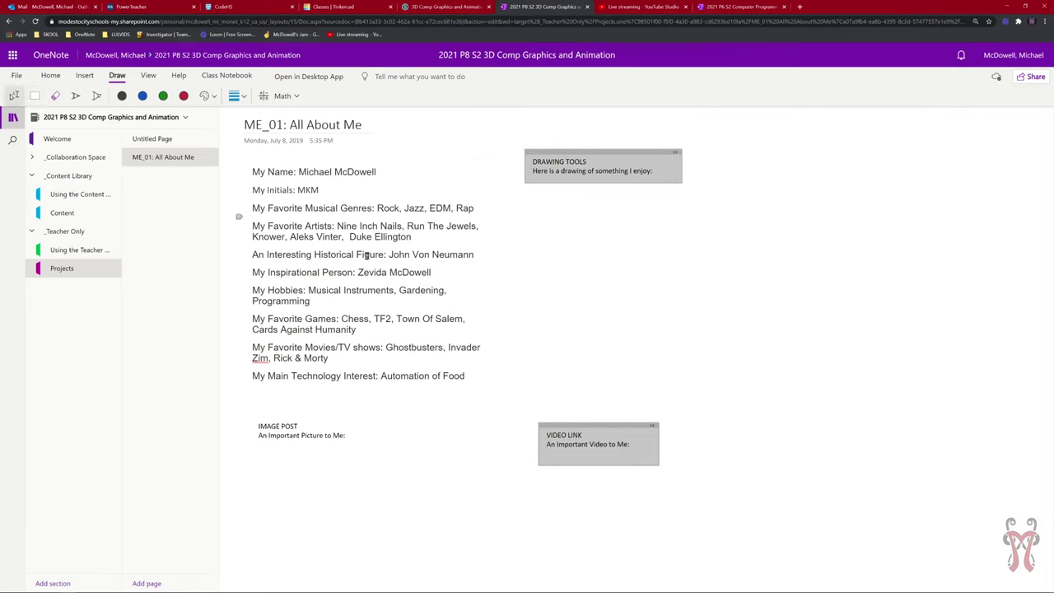
Add a 'MAKE A NEW TEXT BOX' note, move it, then undo it.
{"action": "left_click", "coordinate": [722, 242]}
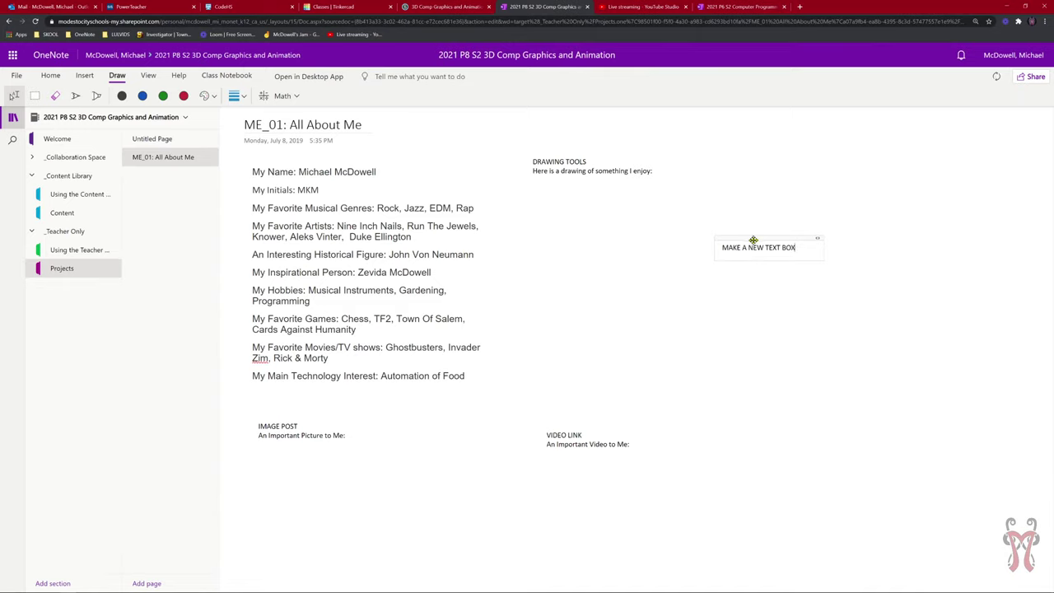
{"action": "mouse_move", "coordinate": [752, 239]}
{"action": "left_mouse_down"}
{"action": "mouse_move", "coordinate": [725, 215]}
{"action": "mouse_move", "coordinate": [742, 235]}
{"action": "mouse_move", "coordinate": [594, 300]}
{"action": "mouse_move", "coordinate": [842, 241]}
{"action": "mouse_move", "coordinate": [634, 240]}
{"action": "mouse_move", "coordinate": [726, 224]}
{"action": "mouse_move", "coordinate": [711, 220]}
{"action": "mouse_move", "coordinate": [720, 209]}
{"action": "mouse_move", "coordinate": [749, 227]}
{"action": "left_mouse_up"}
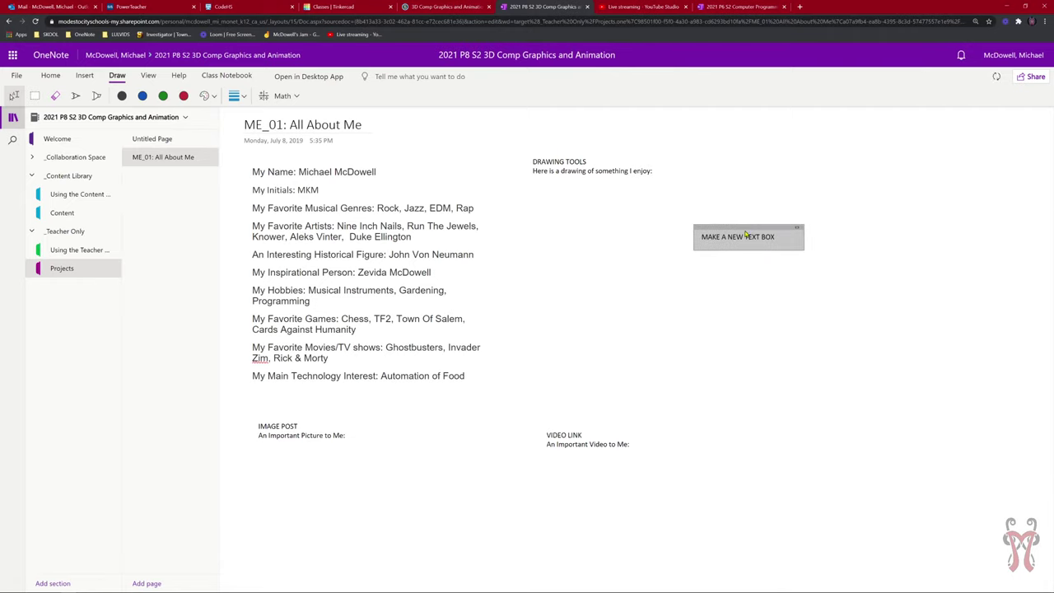
{"action": "key", "text": "ctrl+z"}
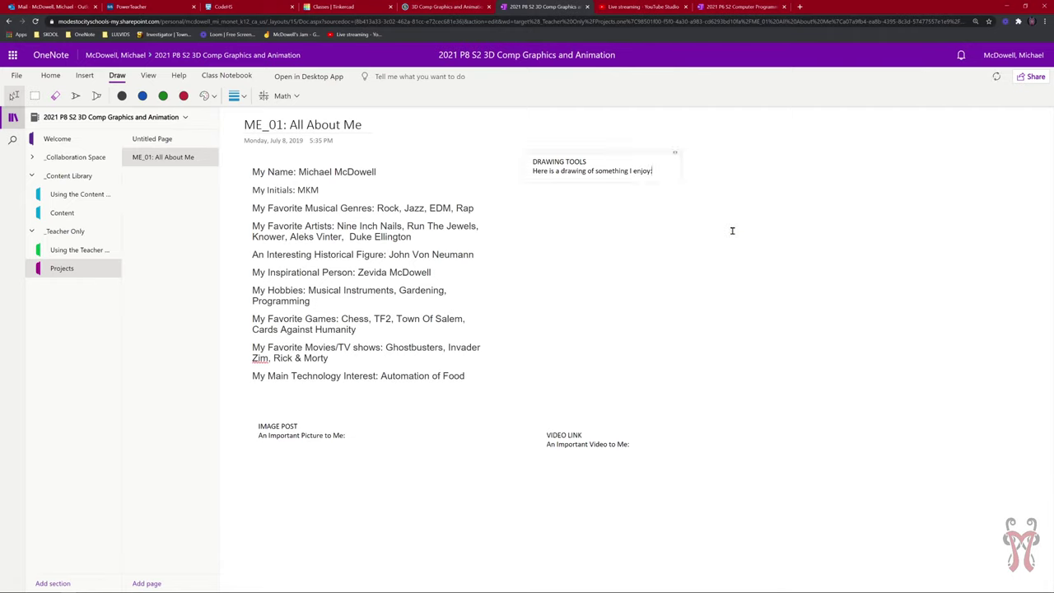
Create an empty note box below and right of DRAWING TOOLS.
{"action": "left_click", "coordinate": [607, 153]}
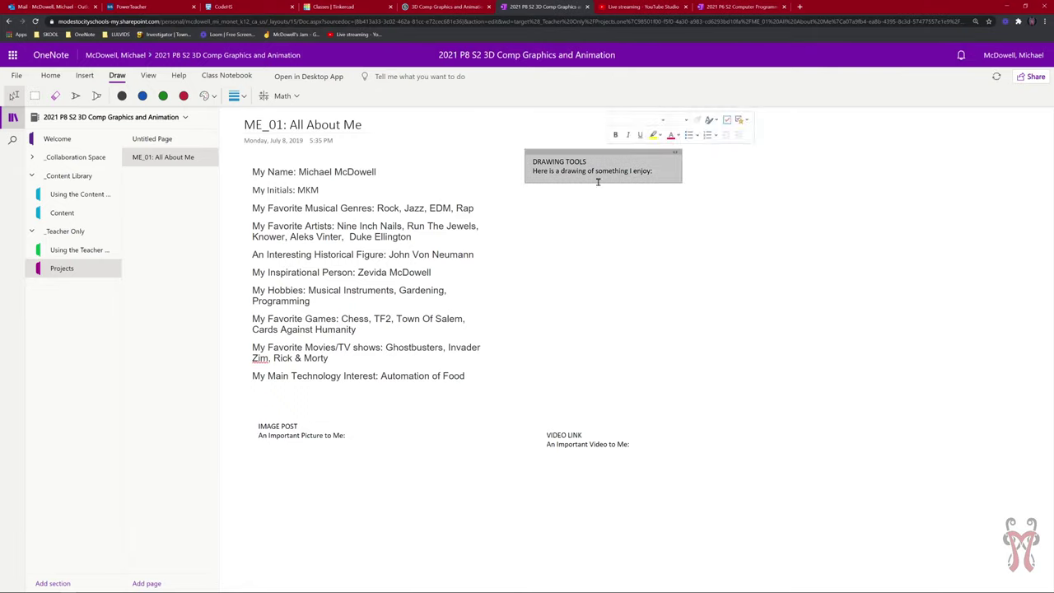
{"action": "left_click", "coordinate": [592, 424]}
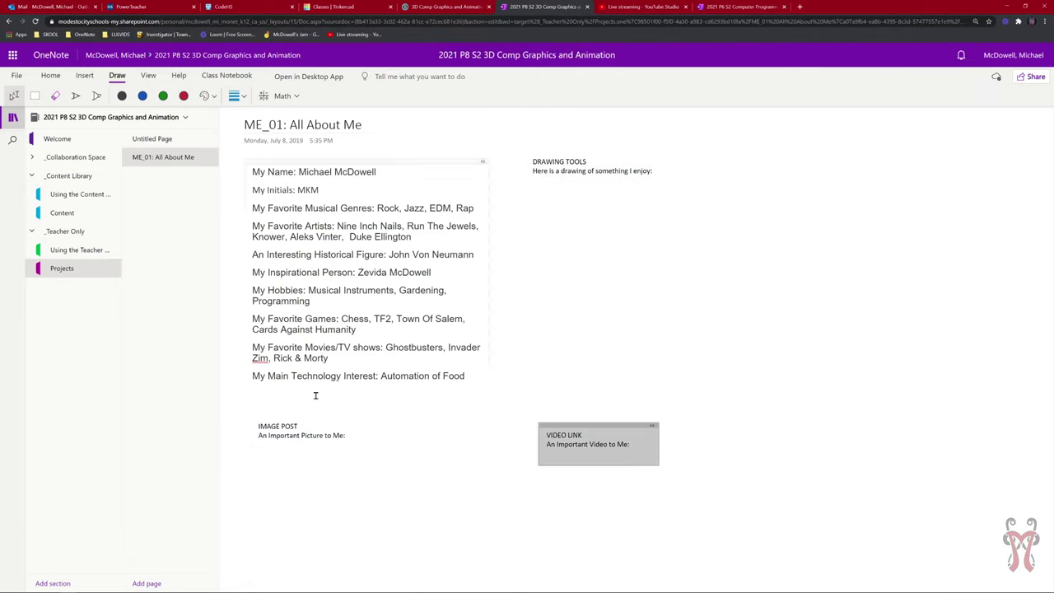
{"action": "left_click", "coordinate": [312, 419]}
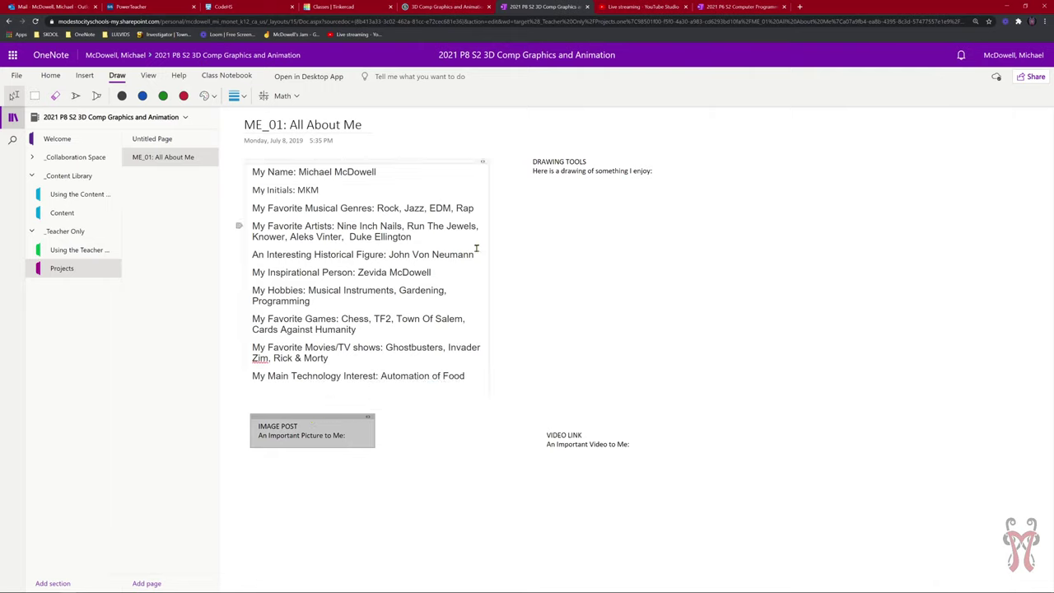
{"action": "left_click", "coordinate": [599, 263]}
{"action": "left_click", "coordinate": [660, 238]}
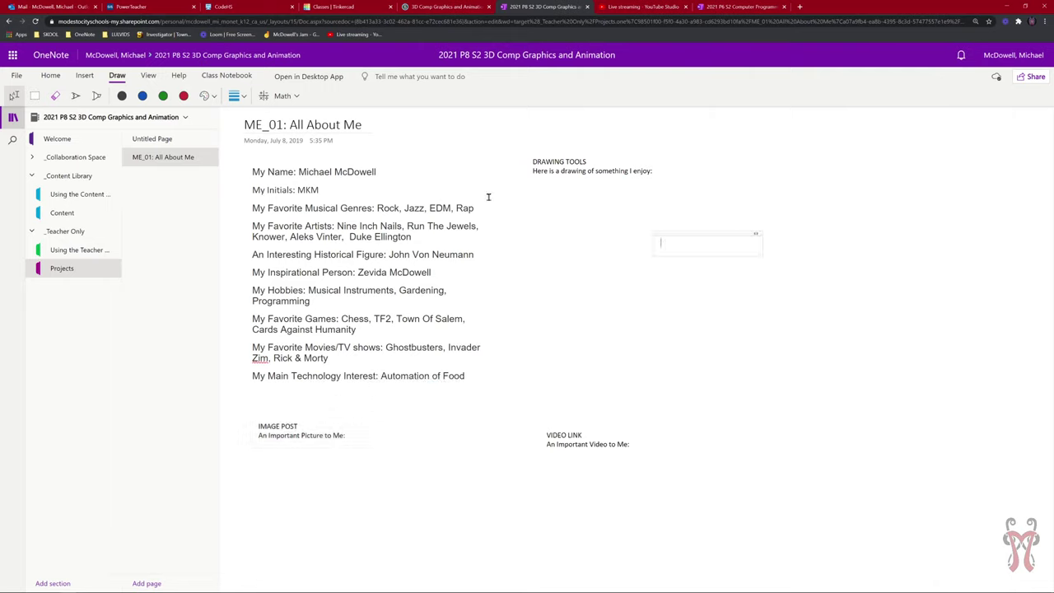
Choose the Pen with black ink for drawing.
{"action": "left_click", "coordinate": [77, 96]}
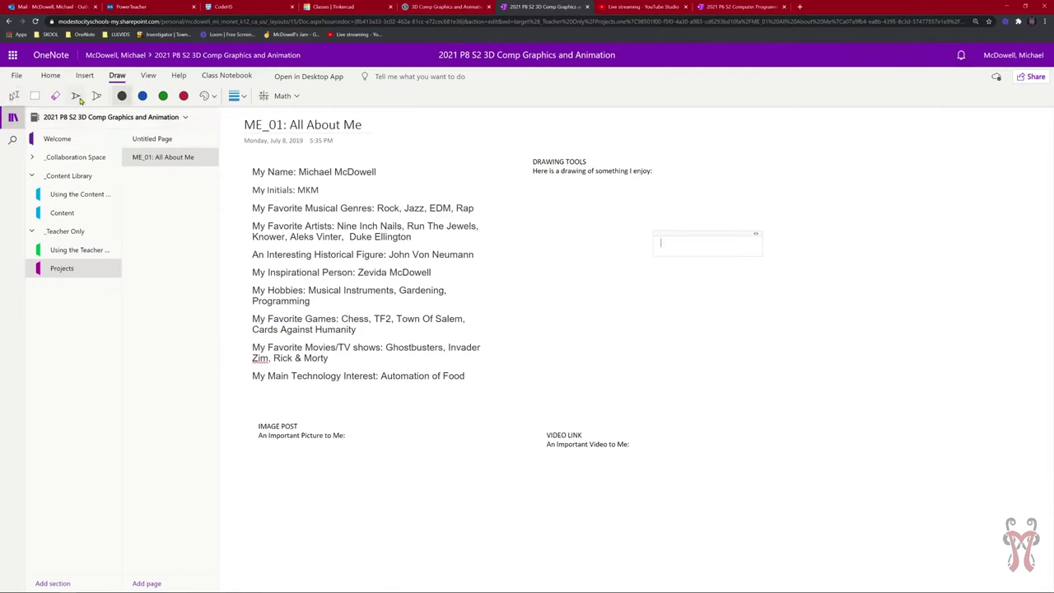
{"action": "left_click", "coordinate": [142, 96]}
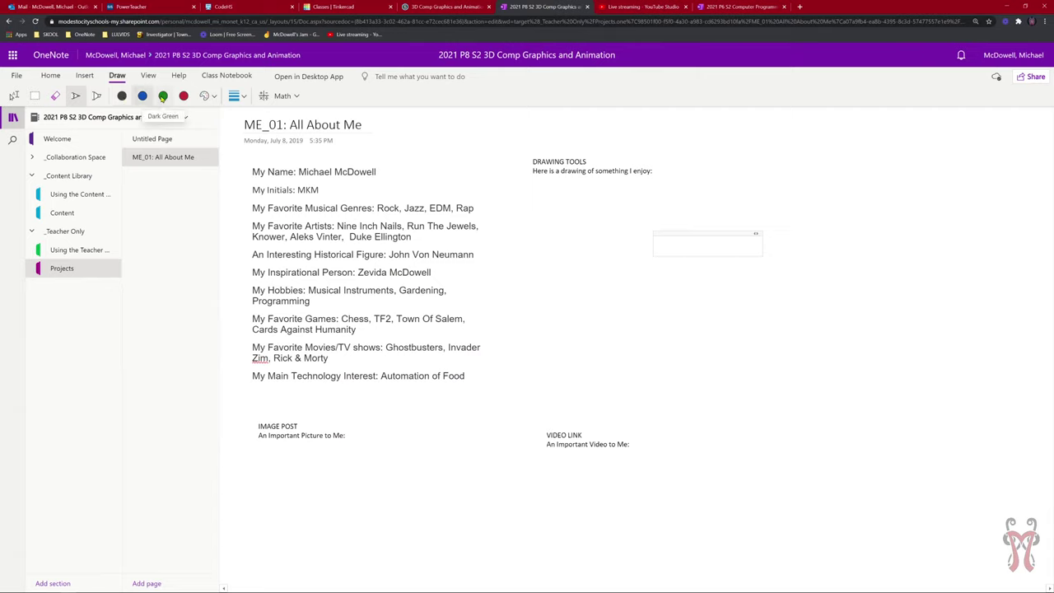
{"action": "left_click", "coordinate": [122, 96]}
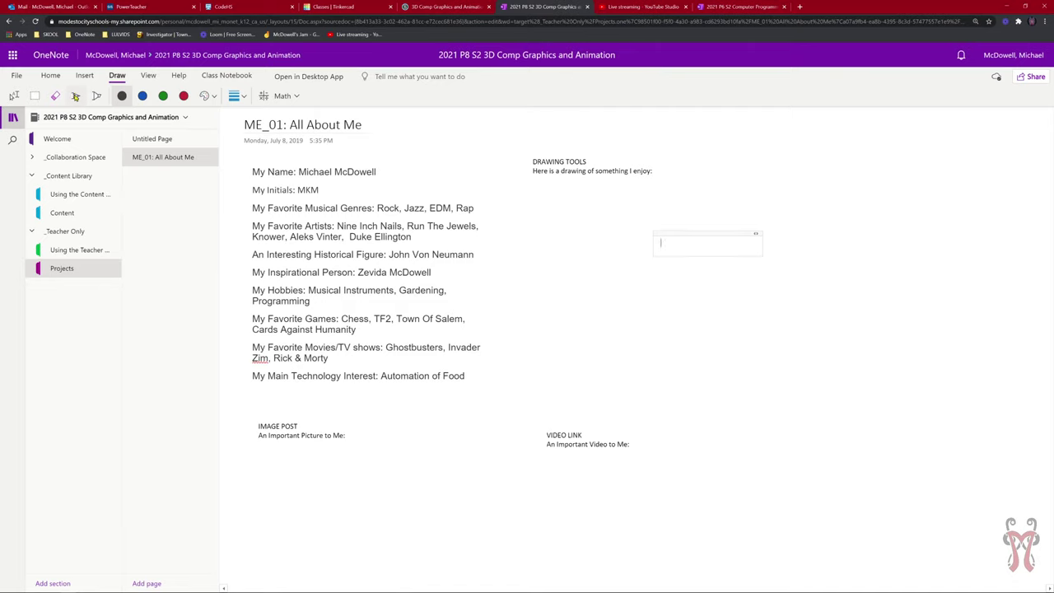
{"action": "left_click", "coordinate": [96, 98]}
{"action": "left_click", "coordinate": [76, 97]}
{"action": "left_click", "coordinate": [122, 96]}
Sketch two music notes under the DRAWING TOOLS prompt, redrawing one bad stroke.
{"action": "mouse_move", "coordinate": [586, 312]}
{"action": "left_mouse_down"}
{"action": "mouse_move", "coordinate": [608, 305]}
{"action": "mouse_move", "coordinate": [583, 301]}
{"action": "mouse_move", "coordinate": [605, 294]}
{"action": "mouse_move", "coordinate": [590, 303]}
{"action": "mouse_move", "coordinate": [599, 300]}
{"action": "mouse_move", "coordinate": [608, 215]}
{"action": "mouse_move", "coordinate": [611, 298]}
{"action": "mouse_move", "coordinate": [608, 206]}
{"action": "mouse_move", "coordinate": [646, 226]}
{"action": "left_mouse_up"}
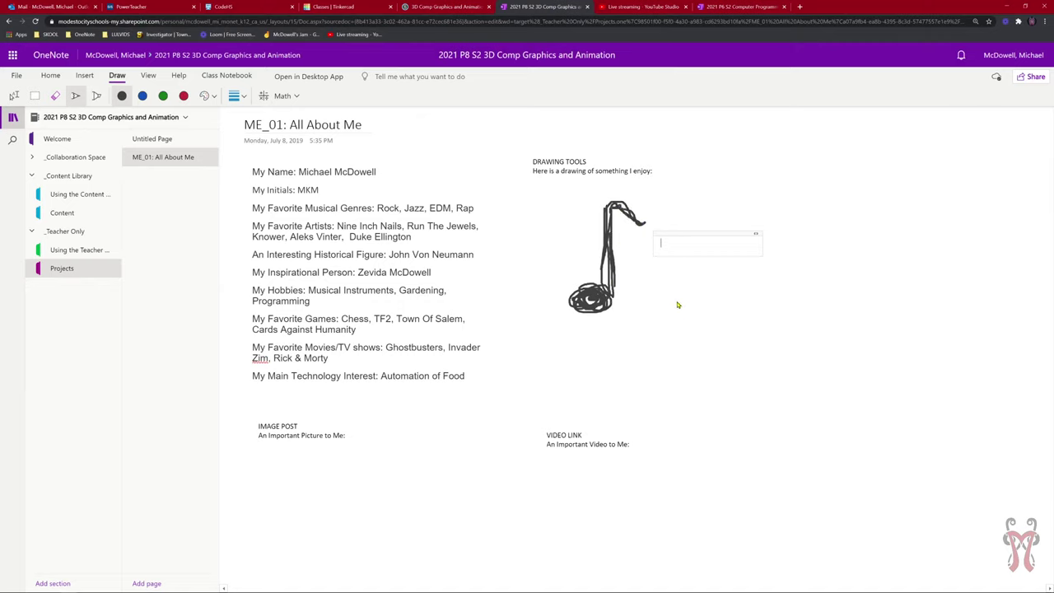
{"action": "mouse_move", "coordinate": [679, 316]}
{"action": "left_mouse_down"}
{"action": "mouse_move", "coordinate": [716, 288]}
{"action": "mouse_move", "coordinate": [724, 300]}
{"action": "mouse_move", "coordinate": [701, 298]}
{"action": "mouse_move", "coordinate": [706, 245]}
{"action": "mouse_move", "coordinate": [689, 280]}
{"action": "mouse_move", "coordinate": [694, 266]}
{"action": "mouse_move", "coordinate": [694, 288]}
{"action": "mouse_move", "coordinate": [702, 192]}
{"action": "left_mouse_up"}
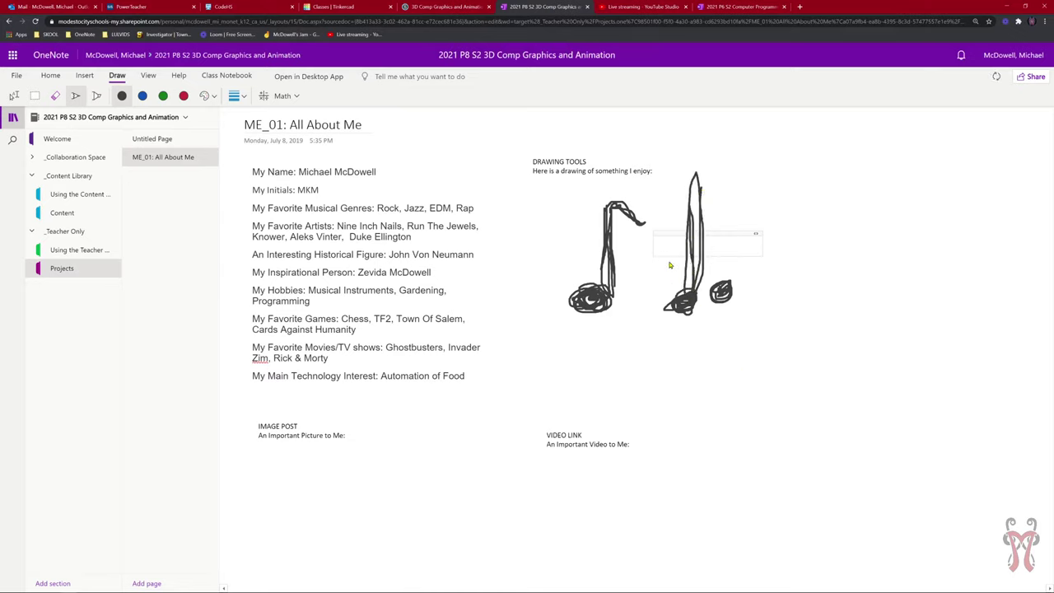
{"action": "key", "text": "ctrl+z"}
{"action": "mouse_move", "coordinate": [695, 292]}
{"action": "left_mouse_down"}
{"action": "mouse_move", "coordinate": [691, 247]}
{"action": "mouse_move", "coordinate": [685, 289]}
{"action": "mouse_move", "coordinate": [688, 251]}
{"action": "mouse_move", "coordinate": [694, 288]}
{"action": "mouse_move", "coordinate": [730, 244]}
{"action": "mouse_move", "coordinate": [732, 282]}
{"action": "mouse_move", "coordinate": [708, 252]}
{"action": "mouse_move", "coordinate": [727, 247]}
{"action": "mouse_move", "coordinate": [706, 253]}
{"action": "left_mouse_up"}
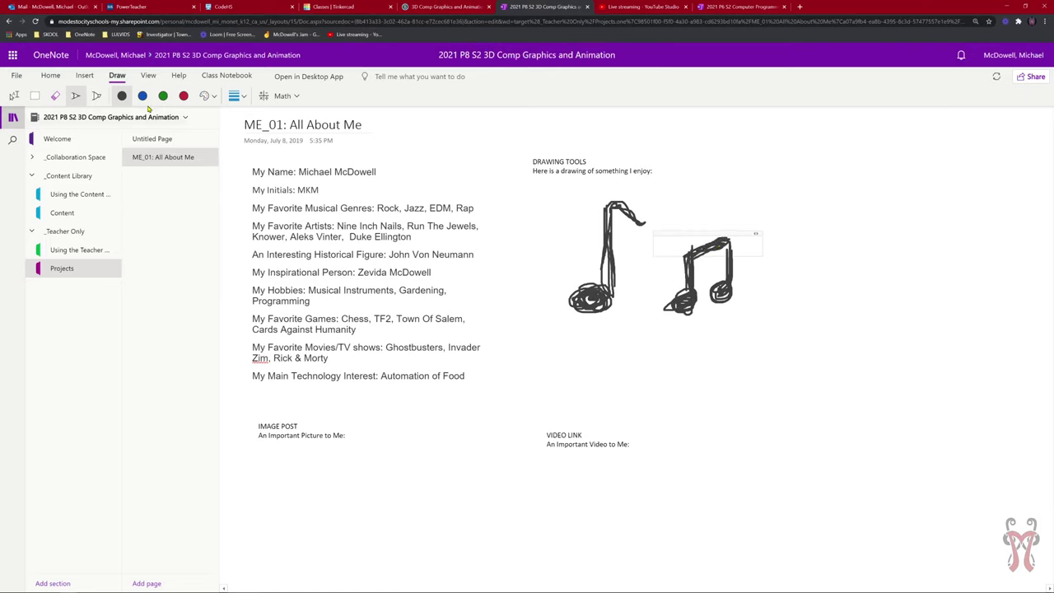
Draw a blue drum kit with three drums and two cymbals under the notes.
{"action": "left_click", "coordinate": [143, 96]}
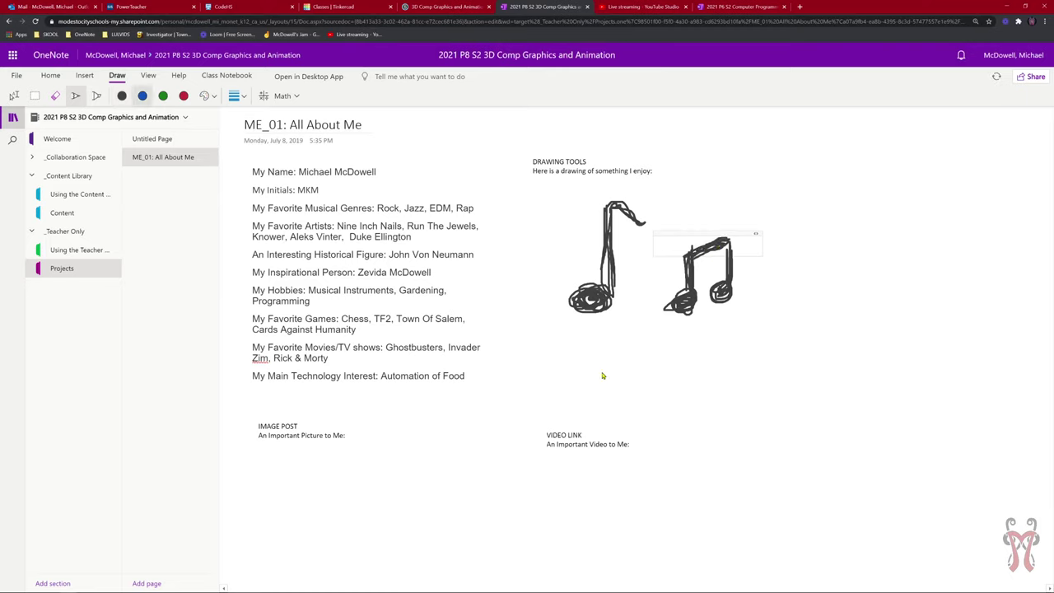
{"action": "mouse_move", "coordinate": [664, 385]}
{"action": "left_mouse_down"}
{"action": "mouse_move", "coordinate": [647, 371]}
{"action": "mouse_move", "coordinate": [691, 359]}
{"action": "mouse_move", "coordinate": [669, 355]}
{"action": "mouse_move", "coordinate": [674, 374]}
{"action": "mouse_move", "coordinate": [693, 377]}
{"action": "mouse_move", "coordinate": [674, 374]}
{"action": "mouse_move", "coordinate": [694, 373]}
{"action": "left_mouse_up"}
{"action": "mouse_move", "coordinate": [613, 356]}
{"action": "left_mouse_down"}
{"action": "mouse_move", "coordinate": [603, 356]}
{"action": "mouse_move", "coordinate": [602, 374]}
{"action": "mouse_move", "coordinate": [622, 381]}
{"action": "mouse_move", "coordinate": [597, 375]}
{"action": "left_mouse_up"}
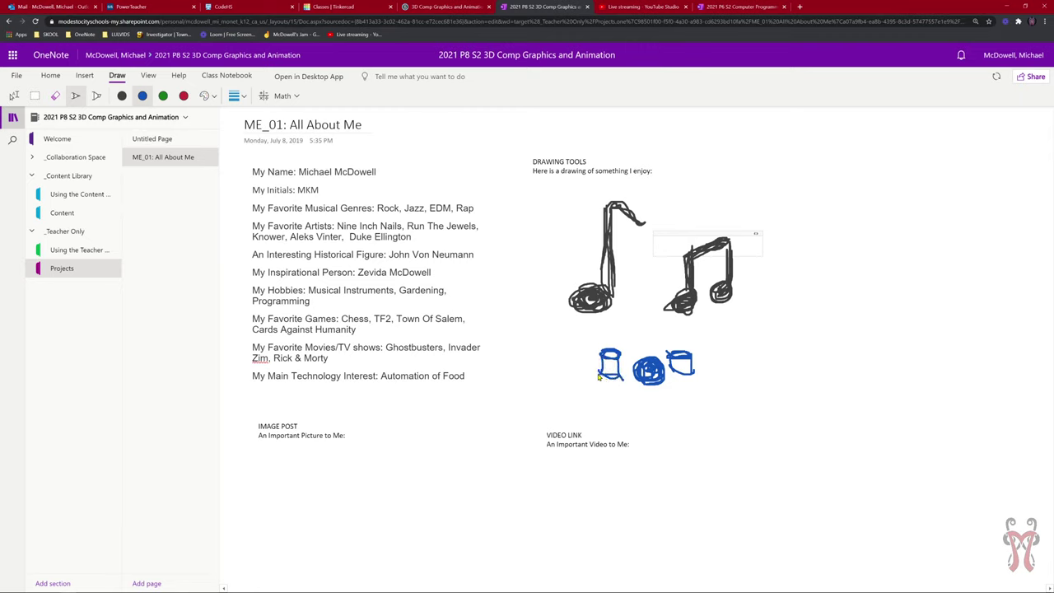
{"action": "mouse_move", "coordinate": [696, 350]}
{"action": "left_mouse_down"}
{"action": "mouse_move", "coordinate": [718, 341]}
{"action": "mouse_move", "coordinate": [698, 350]}
{"action": "mouse_move", "coordinate": [706, 361]}
{"action": "mouse_move", "coordinate": [718, 341]}
{"action": "mouse_move", "coordinate": [707, 390]}
{"action": "mouse_move", "coordinate": [705, 343]}
{"action": "mouse_move", "coordinate": [710, 376]}
{"action": "mouse_move", "coordinate": [690, 392]}
{"action": "mouse_move", "coordinate": [714, 380]}
{"action": "left_mouse_up"}
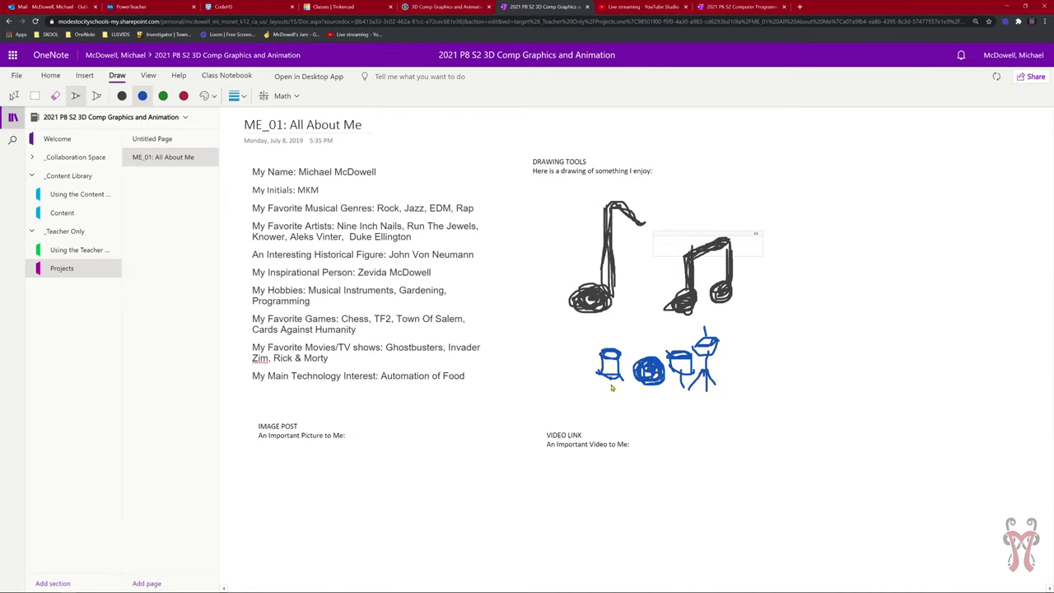
{"action": "mouse_move", "coordinate": [601, 377]}
{"action": "left_mouse_down"}
{"action": "mouse_move", "coordinate": [602, 393]}
{"action": "mouse_move", "coordinate": [625, 391]}
{"action": "left_mouse_up"}
{"action": "left_click_drag", "start_coordinate": [644, 345], "coordinate": [651, 347]}
{"action": "mouse_move", "coordinate": [604, 342]}
{"action": "left_mouse_down"}
{"action": "mouse_move", "coordinate": [599, 334]}
{"action": "mouse_move", "coordinate": [625, 345]}
{"action": "mouse_move", "coordinate": [608, 340]}
{"action": "mouse_move", "coordinate": [609, 396]}
{"action": "mouse_move", "coordinate": [599, 407]}
{"action": "mouse_move", "coordinate": [618, 399]}
{"action": "left_mouse_up"}
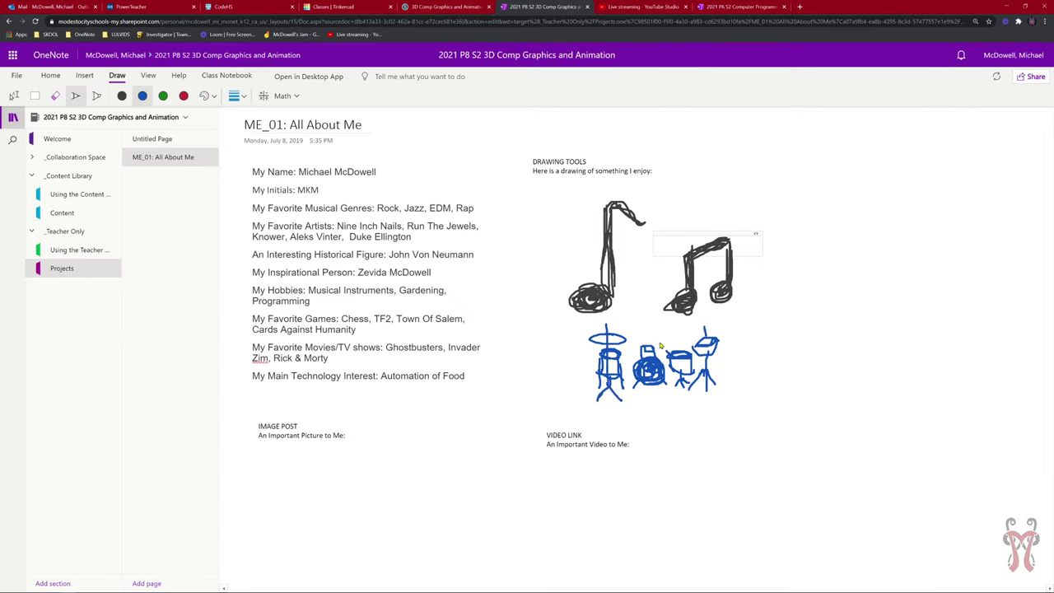
{"action": "mouse_move", "coordinate": [667, 342]}
{"action": "left_mouse_down"}
{"action": "mouse_move", "coordinate": [682, 341]}
{"action": "mouse_move", "coordinate": [668, 349]}
{"action": "mouse_move", "coordinate": [662, 399]}
{"action": "mouse_move", "coordinate": [683, 406]}
{"action": "left_mouse_up"}
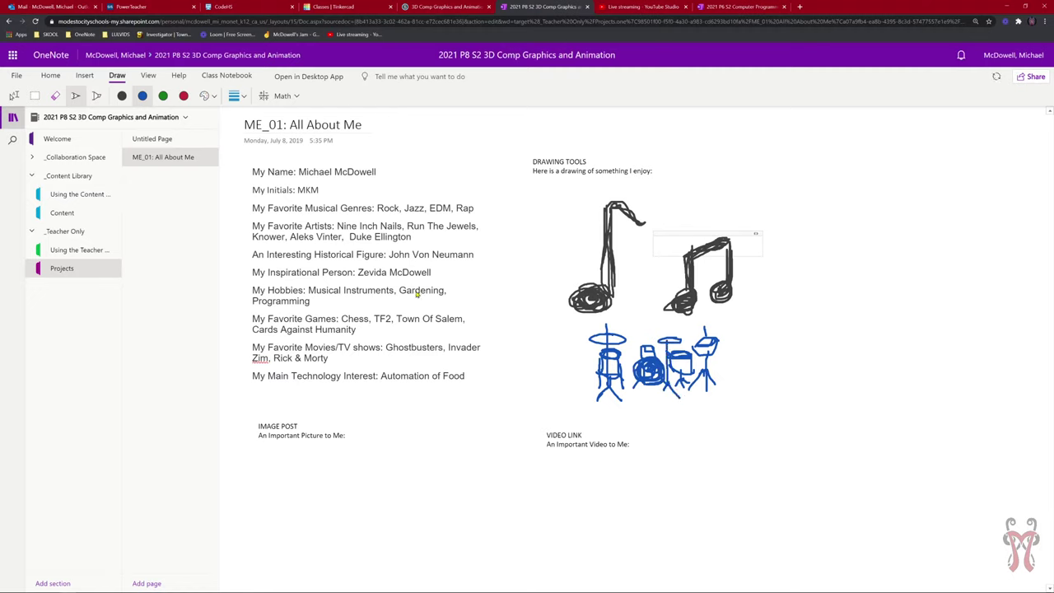
Draw a green guitar with neck and strings left of the drums.
{"action": "left_click", "coordinate": [163, 95]}
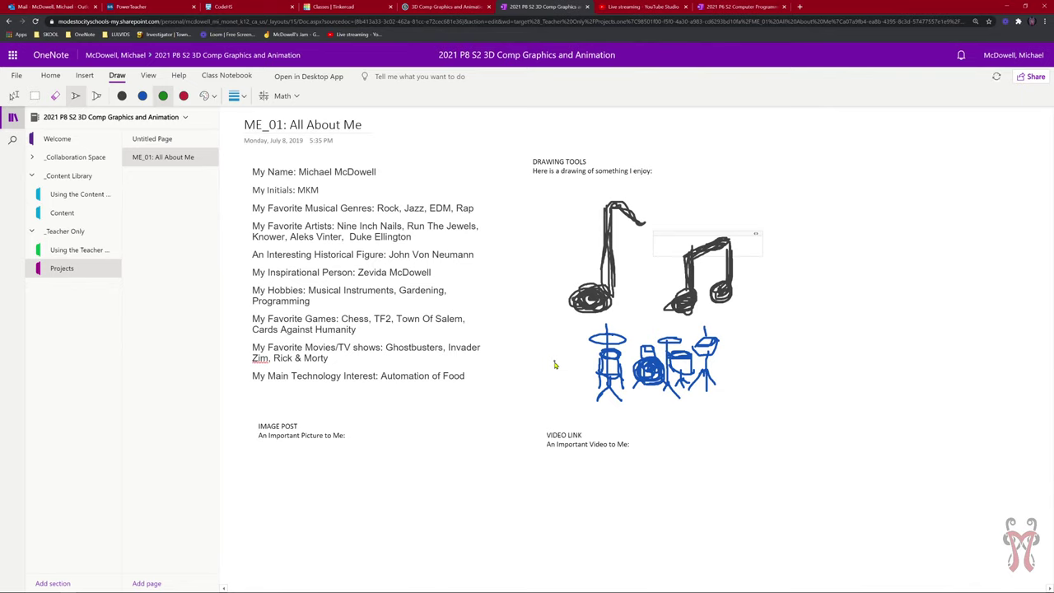
{"action": "mouse_move", "coordinate": [554, 365]}
{"action": "left_mouse_down"}
{"action": "mouse_move", "coordinate": [575, 359]}
{"action": "mouse_move", "coordinate": [583, 397]}
{"action": "mouse_move", "coordinate": [557, 397]}
{"action": "mouse_move", "coordinate": [544, 379]}
{"action": "mouse_move", "coordinate": [554, 367]}
{"action": "left_mouse_up"}
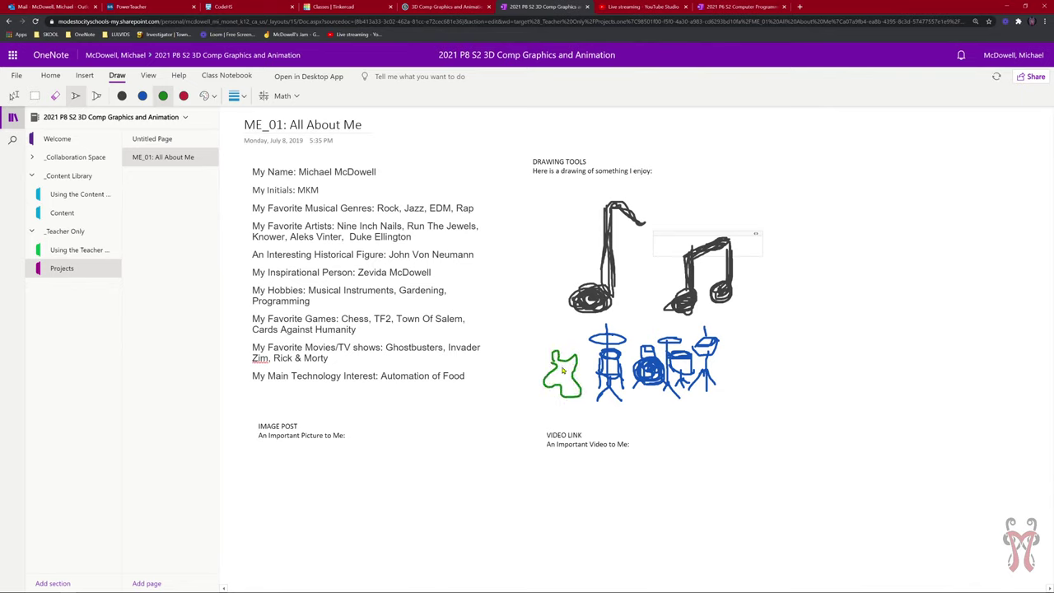
{"action": "mouse_move", "coordinate": [558, 327]}
{"action": "left_mouse_down"}
{"action": "mouse_move", "coordinate": [566, 316]}
{"action": "mouse_move", "coordinate": [565, 391]}
{"action": "left_mouse_up"}
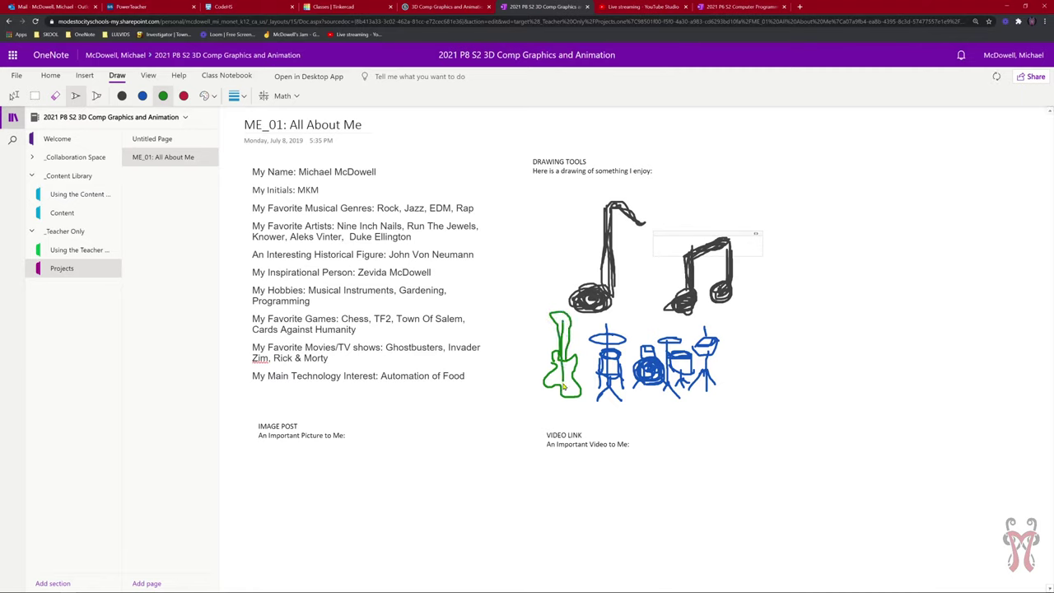
{"action": "left_click_drag", "start_coordinate": [566, 330], "coordinate": [569, 386]}
{"action": "left_click_drag", "start_coordinate": [567, 333], "coordinate": [560, 389]}
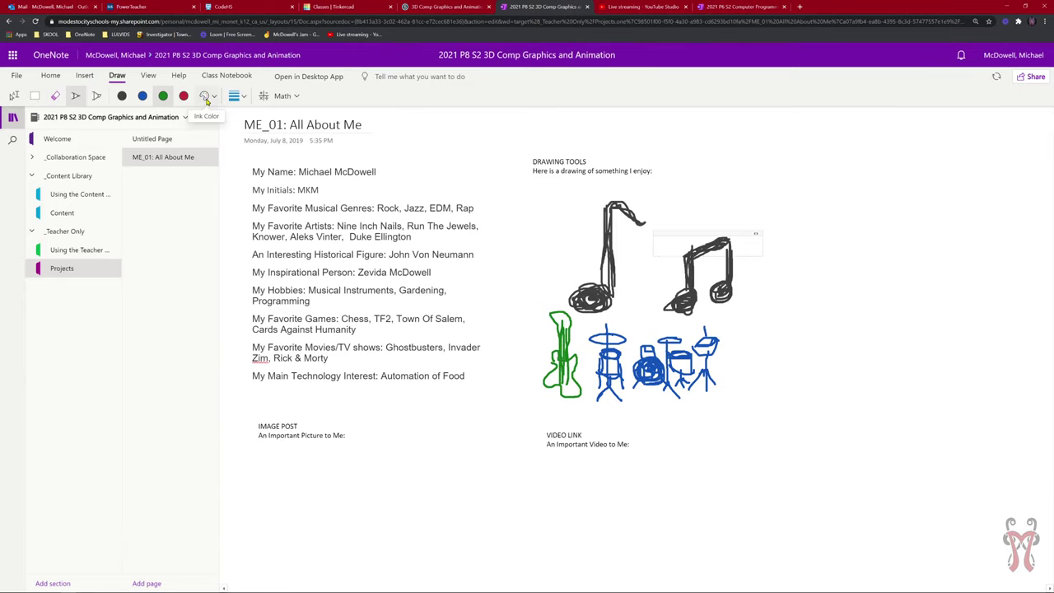
Switch to a thin pen line and draw fine detail strokes on the green guitar's head.
{"action": "left_click", "coordinate": [206, 97]}
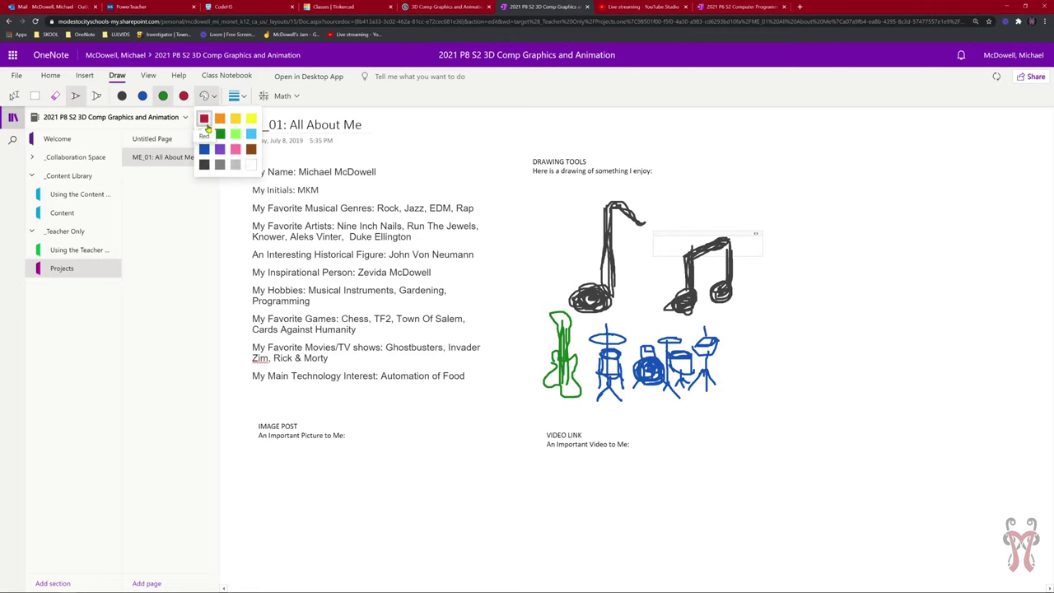
{"action": "left_click", "coordinate": [206, 96]}
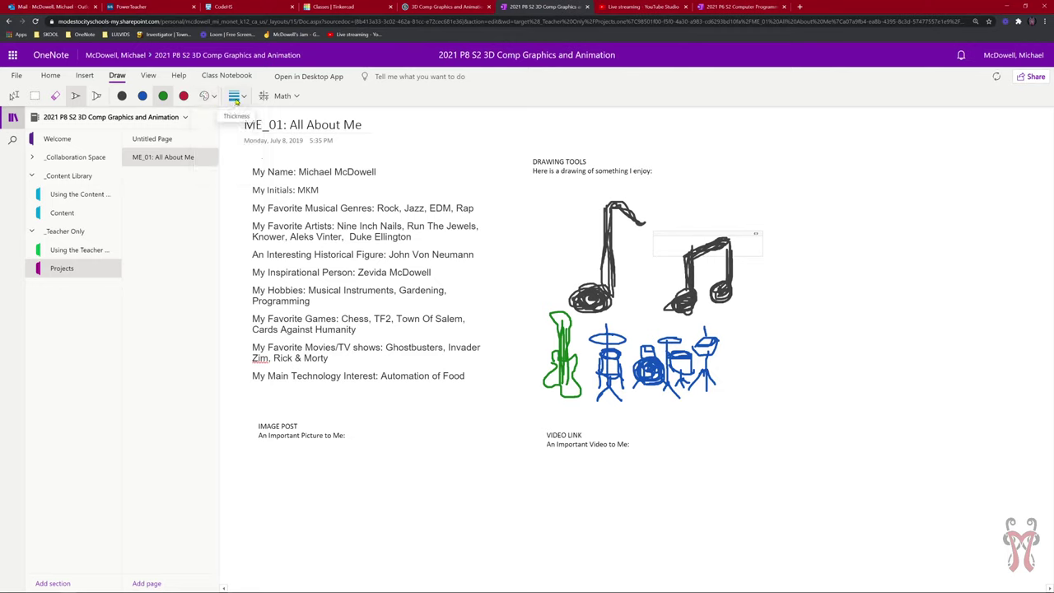
{"action": "left_click", "coordinate": [234, 97]}
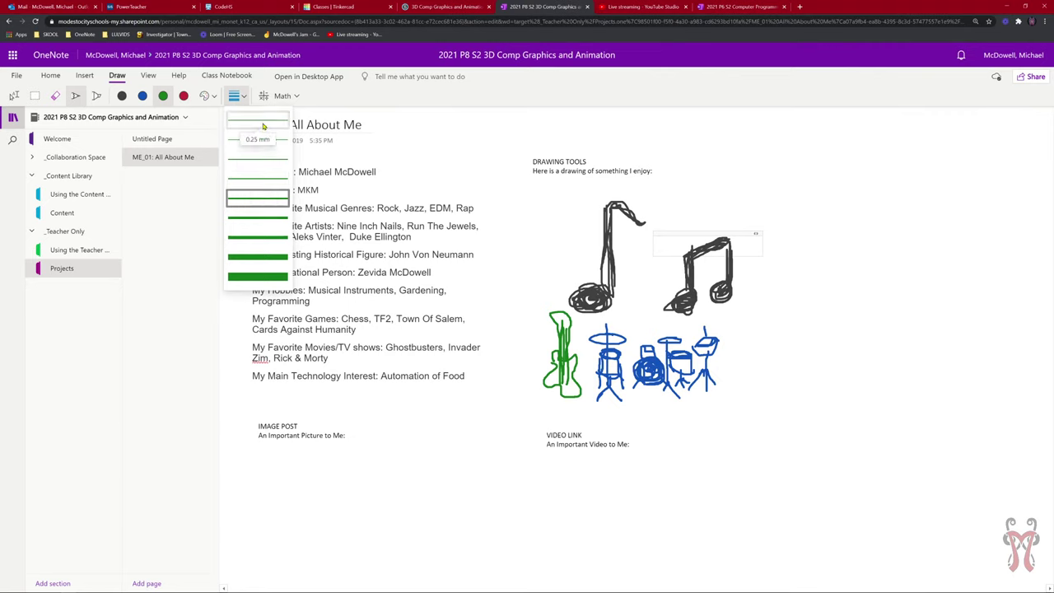
{"action": "left_click", "coordinate": [271, 277]}
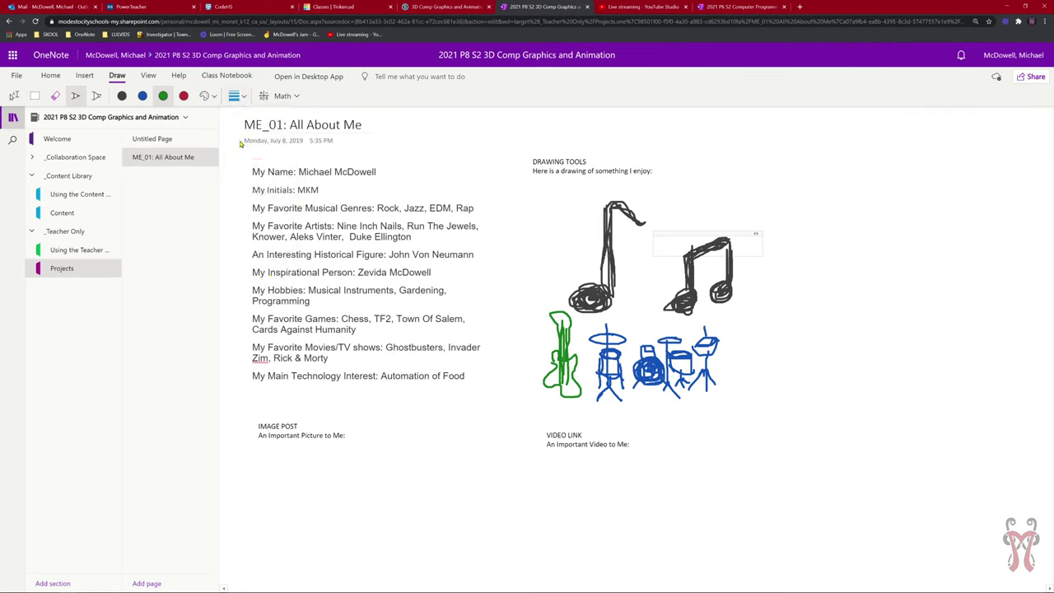
{"action": "left_click", "coordinate": [216, 95]}
{"action": "left_click", "coordinate": [235, 95]}
{"action": "left_click", "coordinate": [236, 96]}
{"action": "left_click", "coordinate": [260, 138]}
{"action": "left_click", "coordinate": [235, 95]}
{"action": "left_click", "coordinate": [262, 132]}
{"action": "mouse_move", "coordinate": [553, 318]}
{"action": "left_mouse_down"}
{"action": "mouse_move", "coordinate": [552, 331]}
{"action": "mouse_move", "coordinate": [560, 328]}
{"action": "mouse_move", "coordinate": [551, 324]}
{"action": "left_mouse_up"}
Highlight the inspirational person's name in yellow and 'Chess' in pink.
{"action": "left_click", "coordinate": [97, 97]}
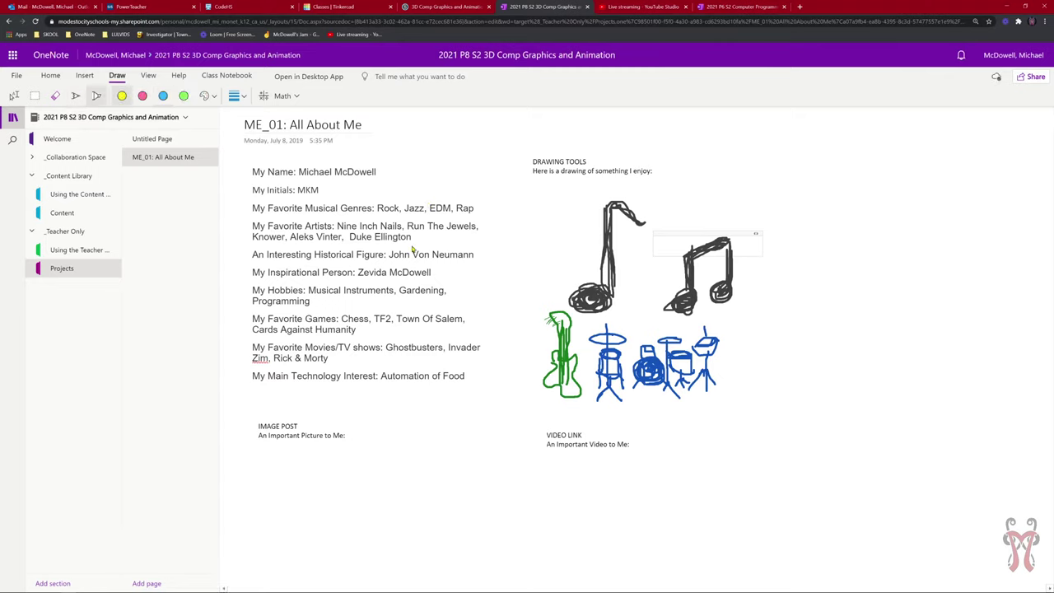
{"action": "left_click", "coordinate": [127, 102]}
{"action": "left_click_drag", "start_coordinate": [358, 276], "coordinate": [434, 277]}
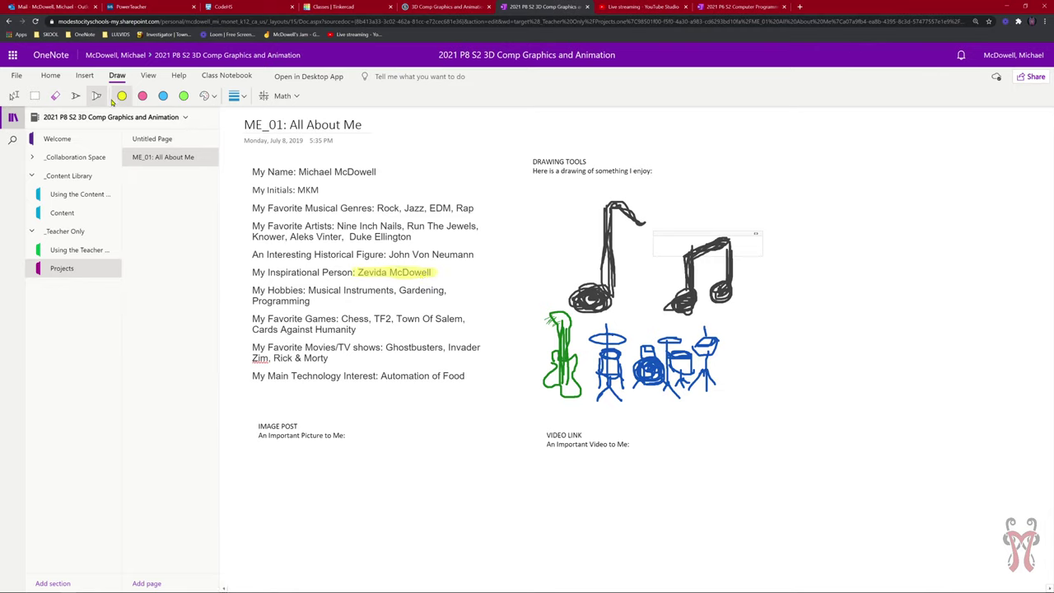
{"action": "left_click", "coordinate": [144, 97]}
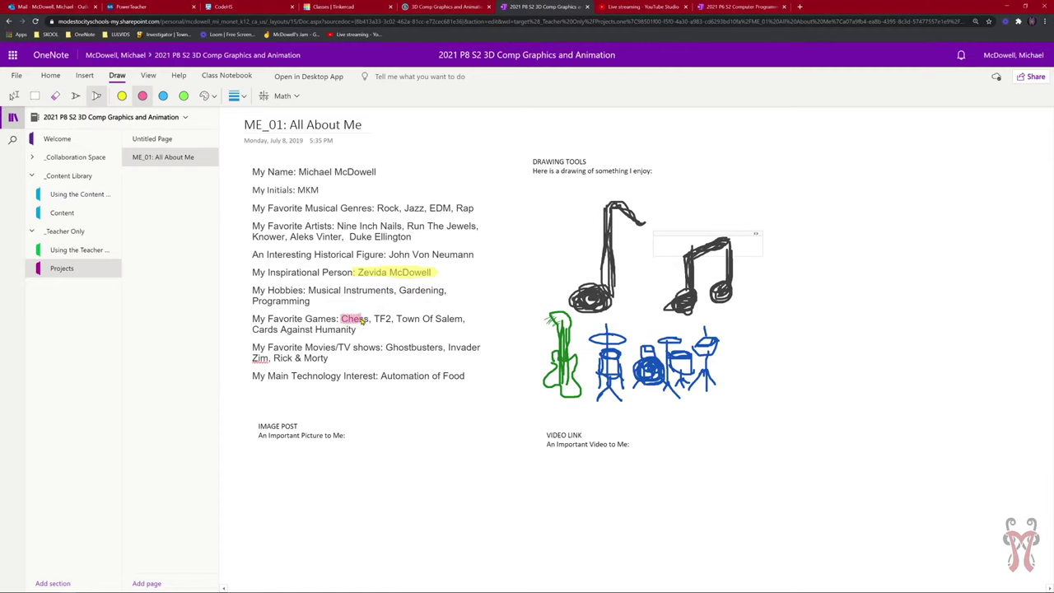
{"action": "left_click_drag", "start_coordinate": [370, 321], "coordinate": [336, 319]}
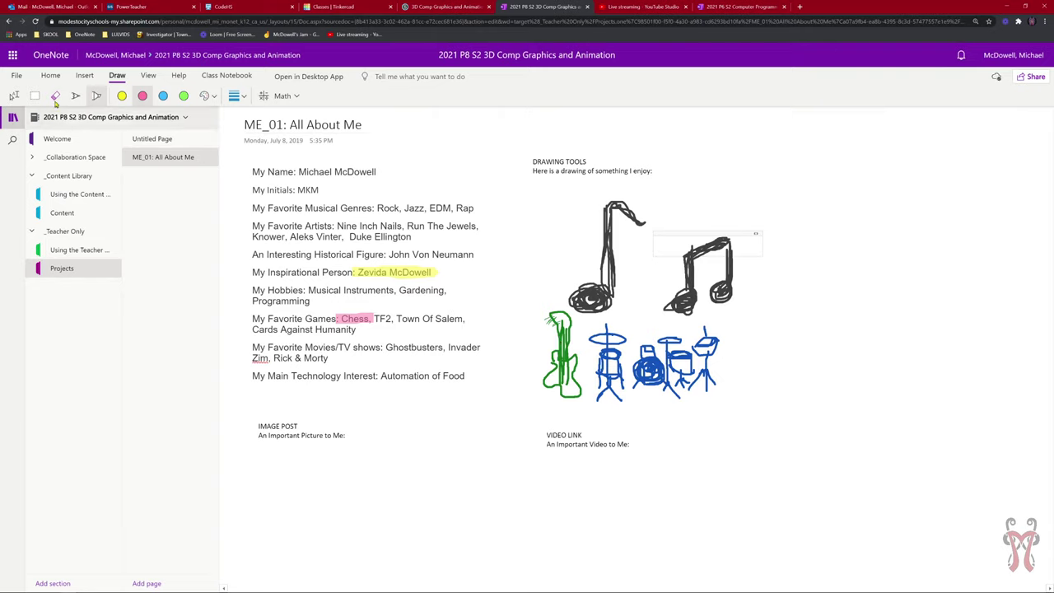
Switch to Type mode, select the note container and left music note, then deselect.
{"action": "left_click", "coordinate": [14, 95]}
{"action": "left_click", "coordinate": [724, 232]}
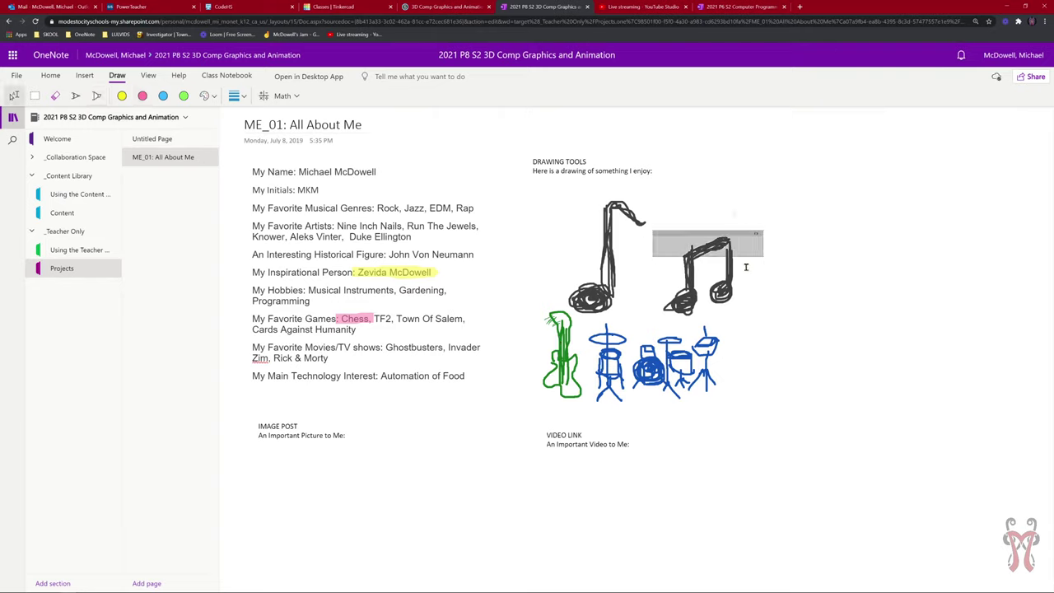
{"action": "left_click", "coordinate": [754, 262]}
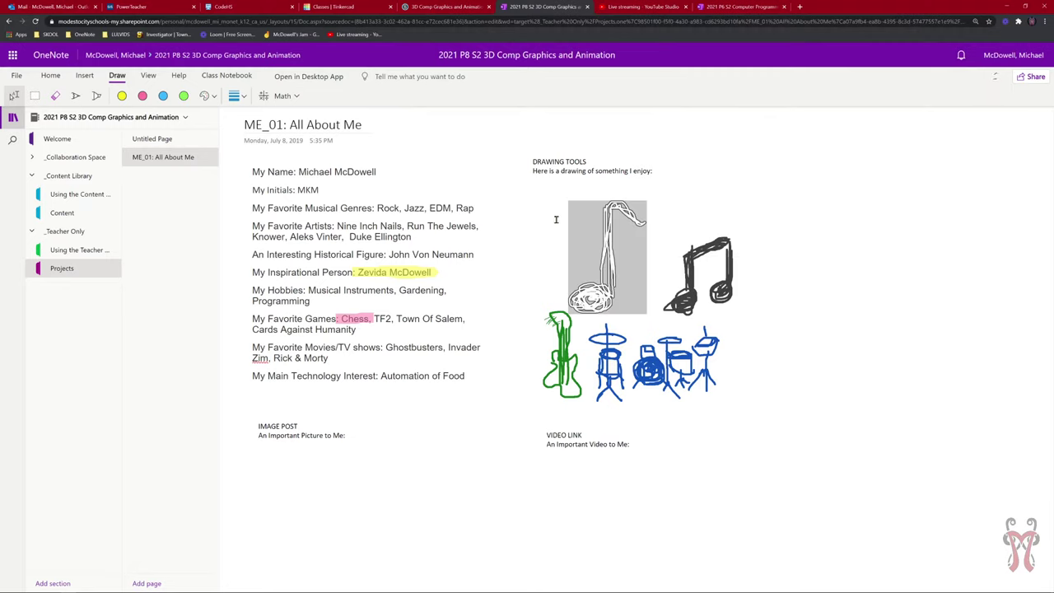
{"action": "left_click", "coordinate": [900, 205]}
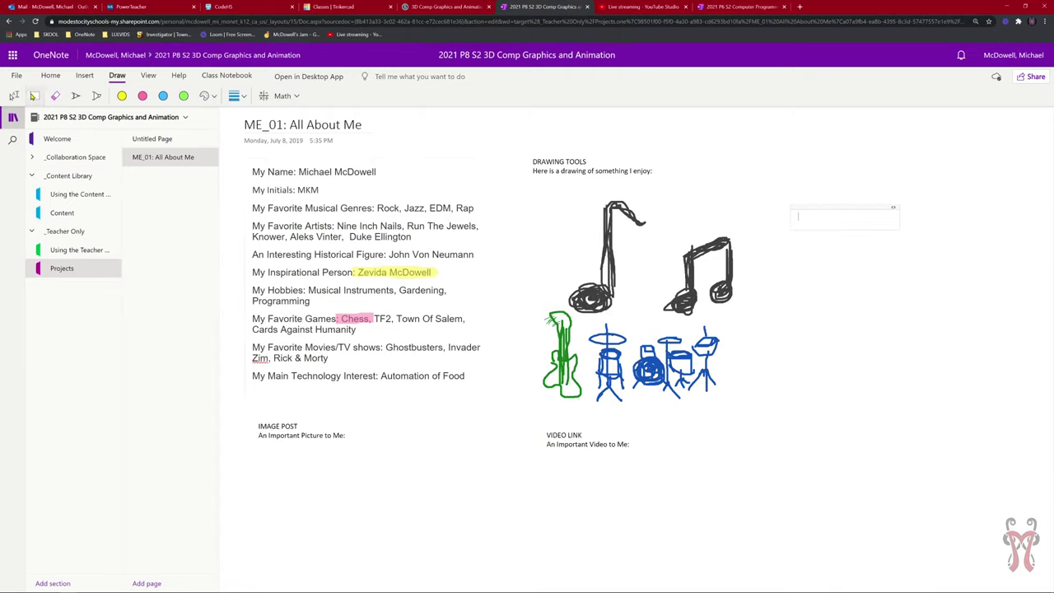
{"action": "mouse_move", "coordinate": [704, 381]}
{"action": "left_mouse_down"}
{"action": "mouse_move", "coordinate": [518, 200]}
{"action": "mouse_move", "coordinate": [529, 183]}
{"action": "left_mouse_up"}
{"action": "mouse_move", "coordinate": [617, 257]}
{"action": "left_mouse_down"}
{"action": "mouse_move", "coordinate": [714, 260]}
{"action": "mouse_move", "coordinate": [793, 215]}
{"action": "mouse_move", "coordinate": [557, 250]}
{"action": "mouse_move", "coordinate": [753, 186]}
{"action": "mouse_move", "coordinate": [589, 246]}
{"action": "mouse_move", "coordinate": [716, 241]}
{"action": "mouse_move", "coordinate": [701, 265]}
{"action": "mouse_move", "coordinate": [614, 247]}
{"action": "left_mouse_up"}
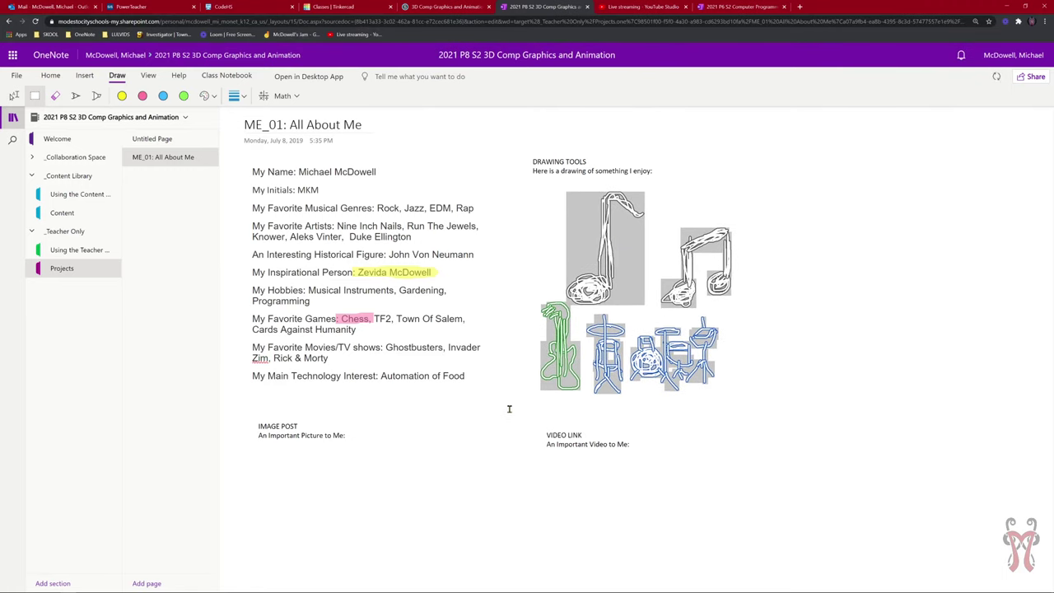
{"action": "left_click_drag", "start_coordinate": [511, 409], "coordinate": [237, 148]}
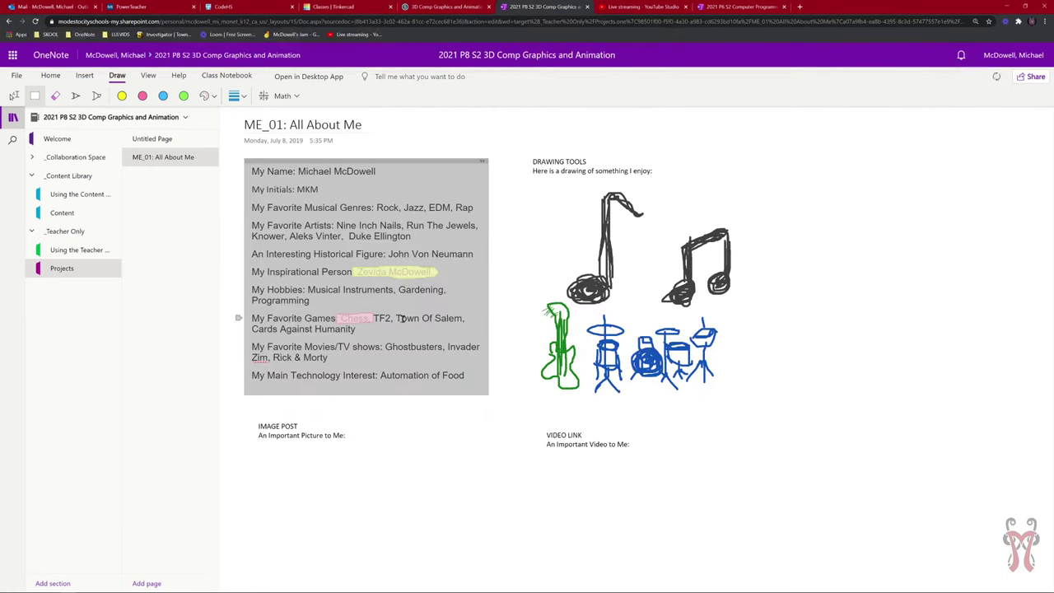
{"action": "mouse_move", "coordinate": [335, 161]}
{"action": "left_mouse_down"}
{"action": "mouse_move", "coordinate": [602, 205]}
{"action": "mouse_move", "coordinate": [840, 190]}
{"action": "mouse_move", "coordinate": [298, 162]}
{"action": "mouse_move", "coordinate": [316, 166]}
{"action": "left_mouse_up"}
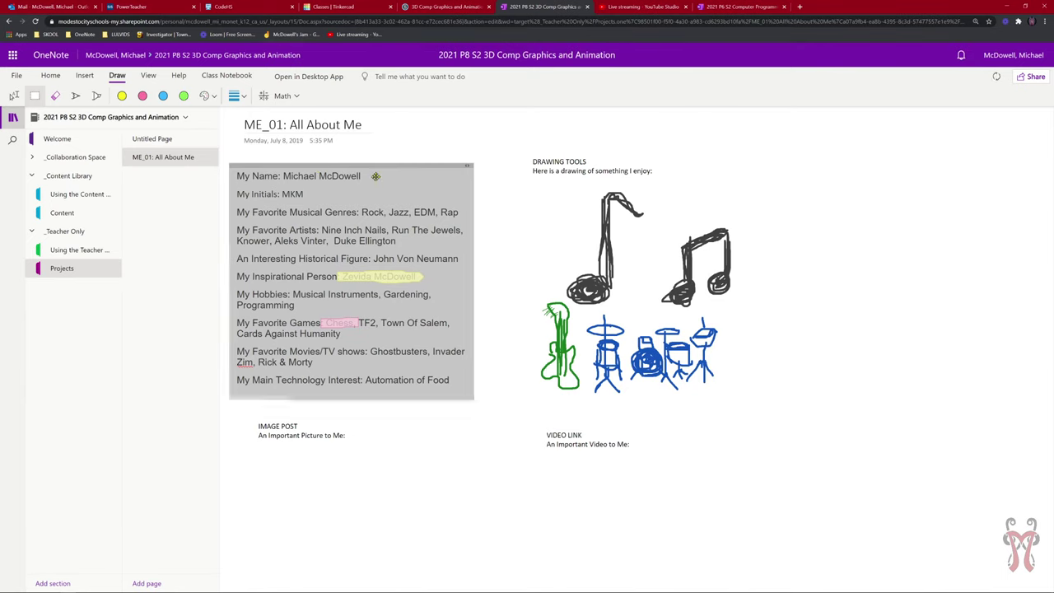
{"action": "mouse_move", "coordinate": [236, 168]}
{"action": "left_mouse_down"}
{"action": "mouse_move", "coordinate": [772, 177]}
{"action": "mouse_move", "coordinate": [234, 169]}
{"action": "left_mouse_up"}
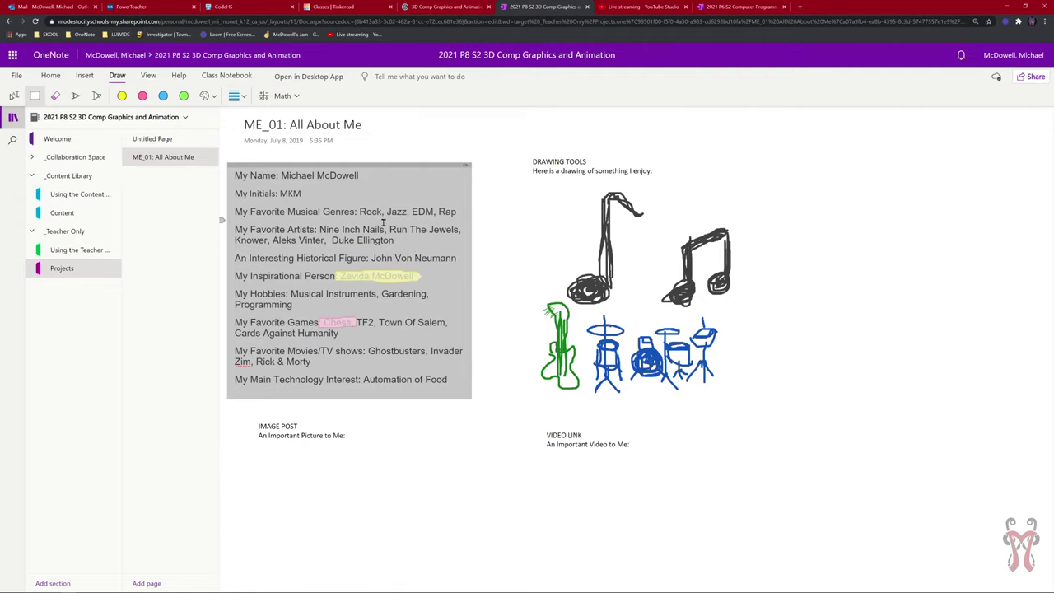
Convert the selected answers block to math, view Math Options, then close both Math panes.
{"action": "left_click", "coordinate": [287, 96]}
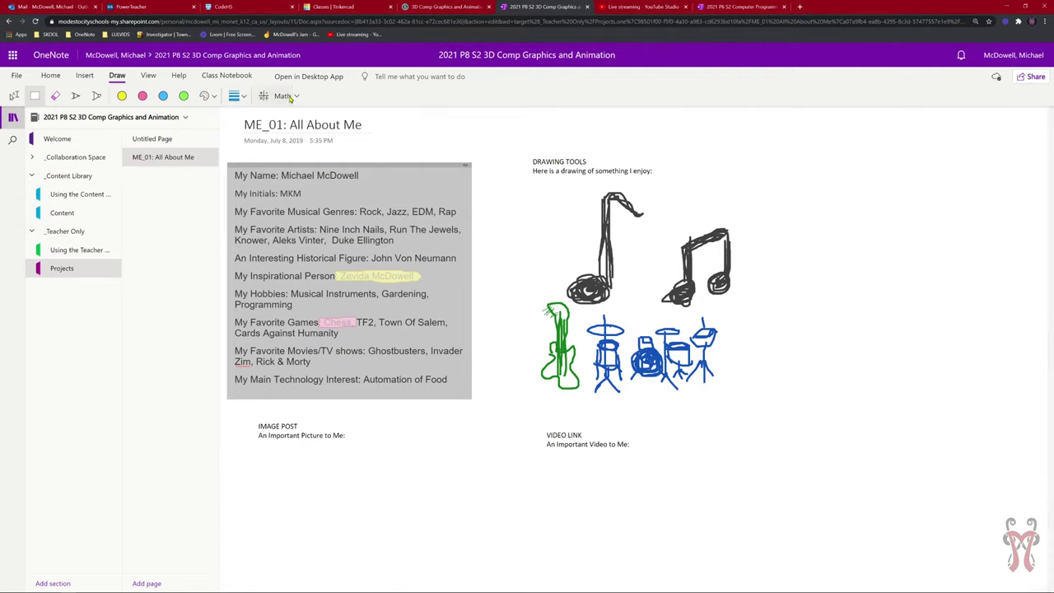
{"action": "left_click", "coordinate": [351, 165]}
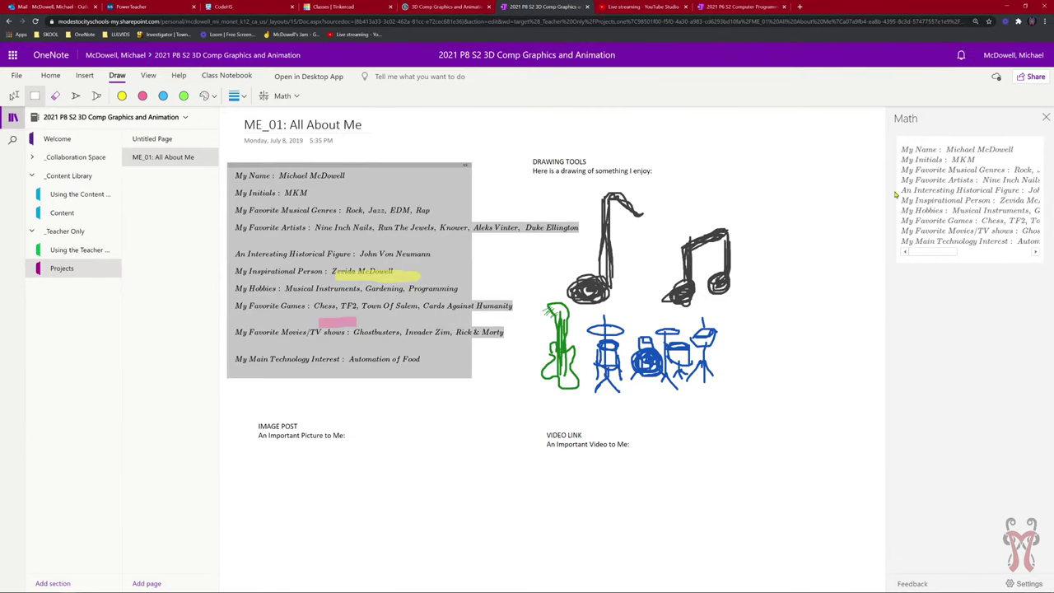
{"action": "left_click", "coordinate": [290, 95]}
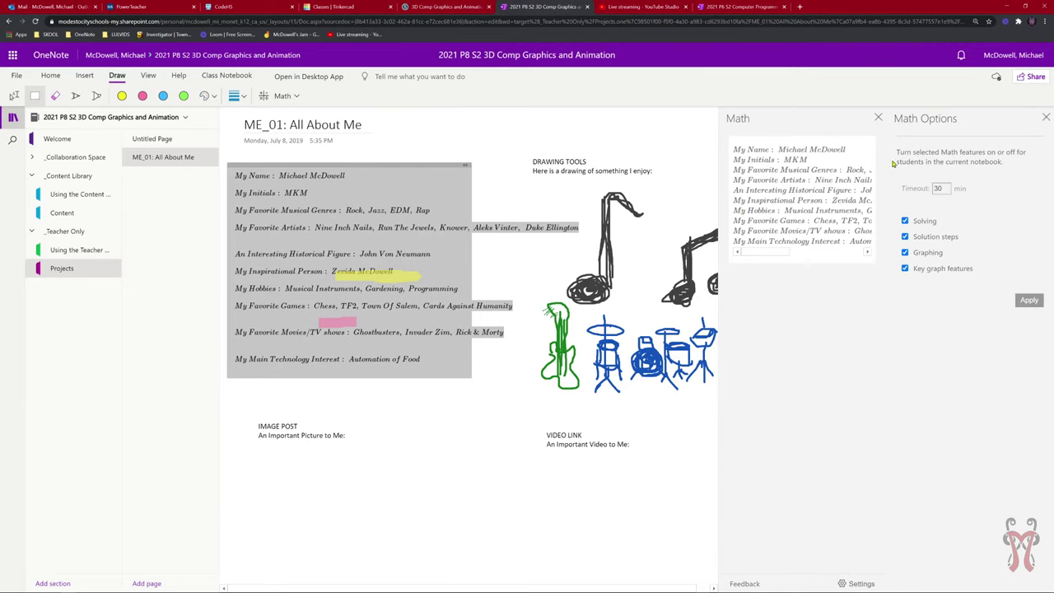
{"action": "left_click", "coordinate": [877, 118]}
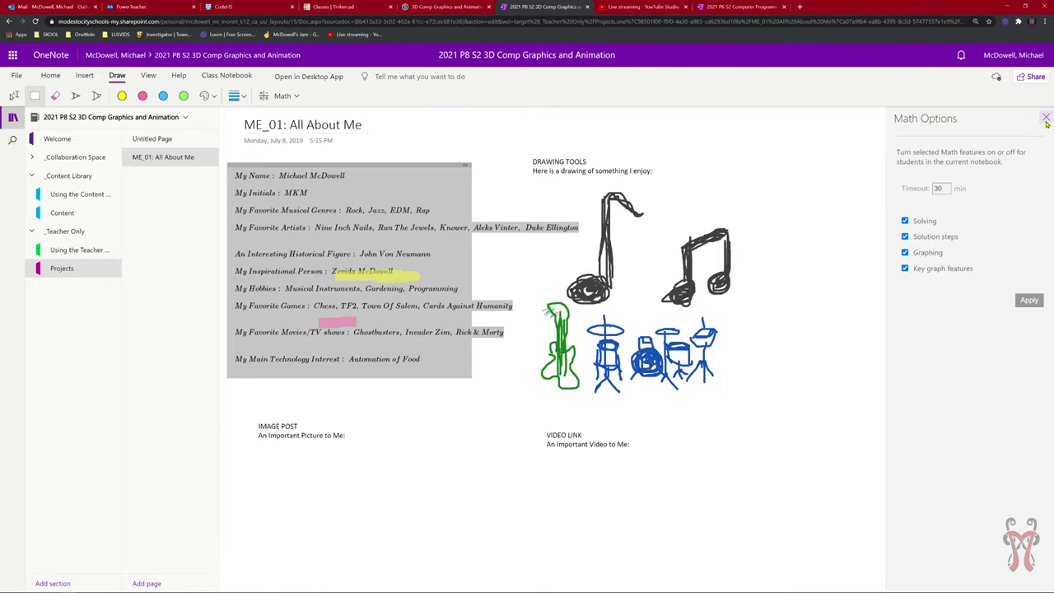
{"action": "left_click", "coordinate": [1046, 118]}
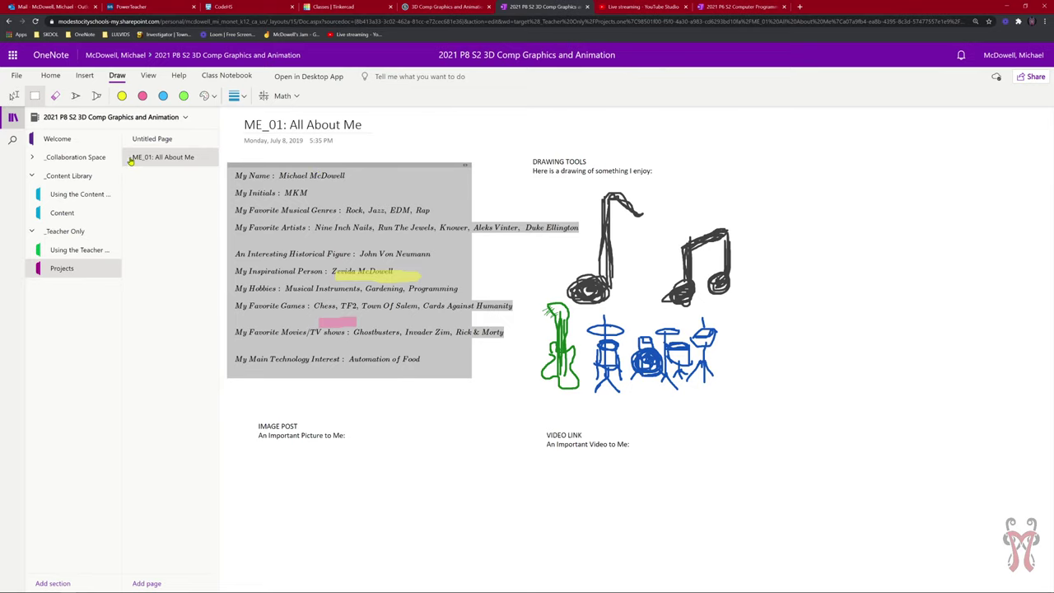
Browse the Insert, Home, Draw and File ribbon views, returning to Insert with the answers deselected.
{"action": "left_click", "coordinate": [85, 75]}
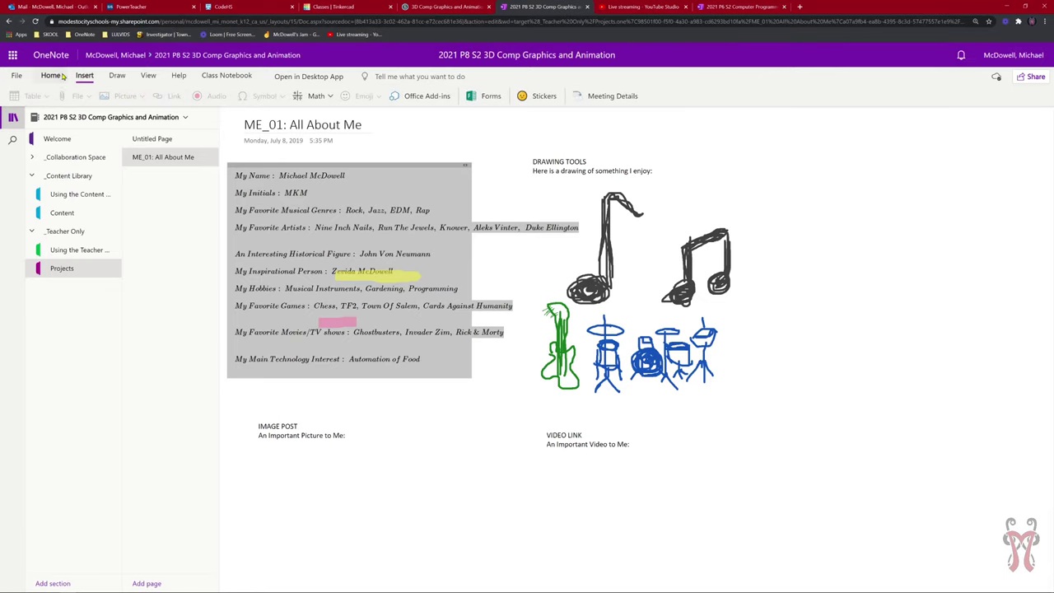
{"action": "left_click", "coordinate": [50, 75]}
{"action": "left_click", "coordinate": [117, 75]}
{"action": "left_click", "coordinate": [17, 75]}
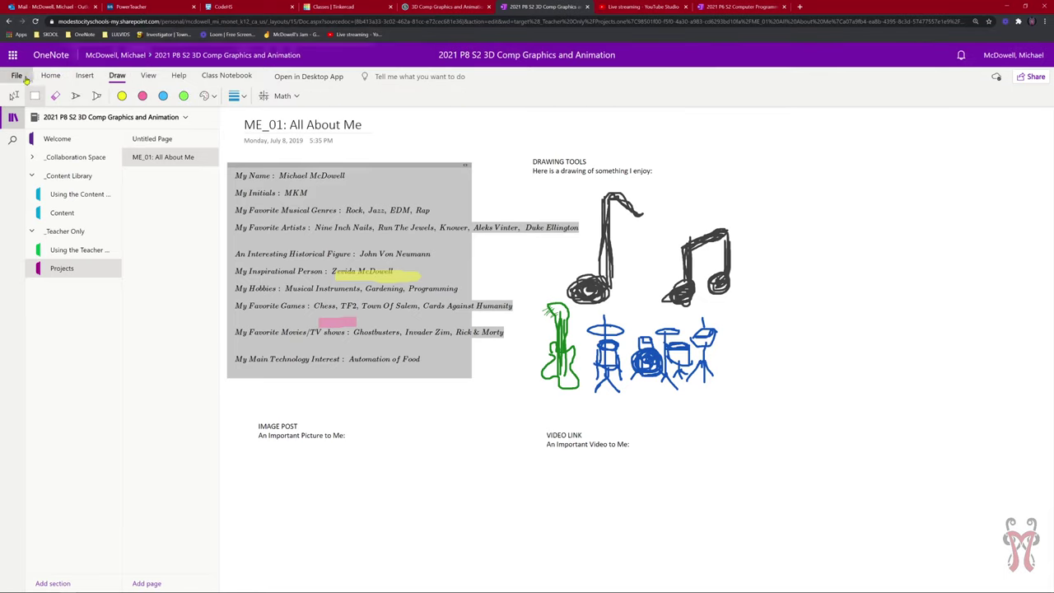
{"action": "left_click", "coordinate": [20, 73]}
{"action": "left_click", "coordinate": [84, 76]}
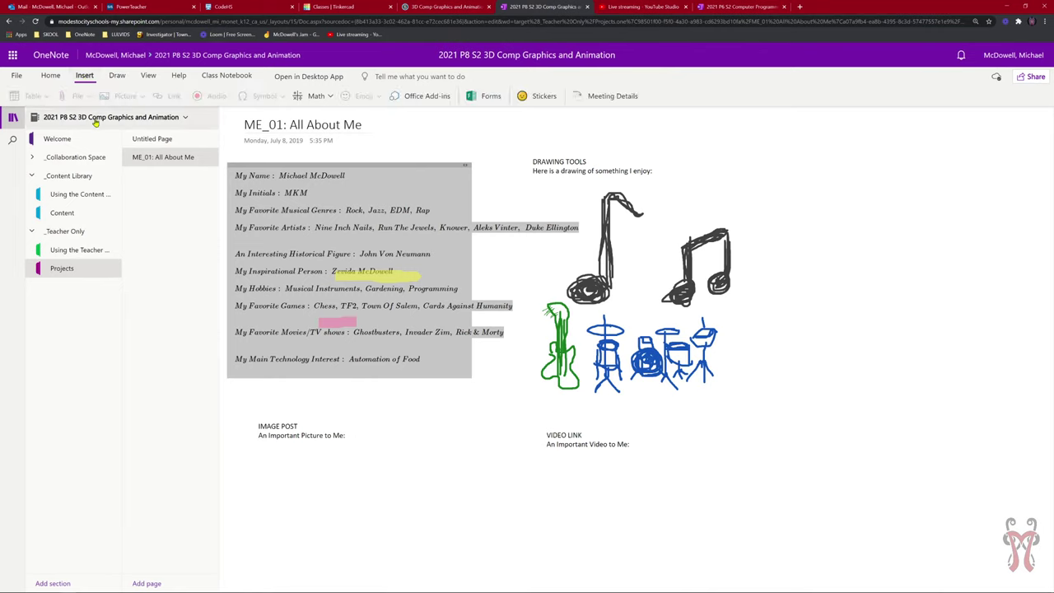
{"action": "left_click", "coordinate": [311, 408]}
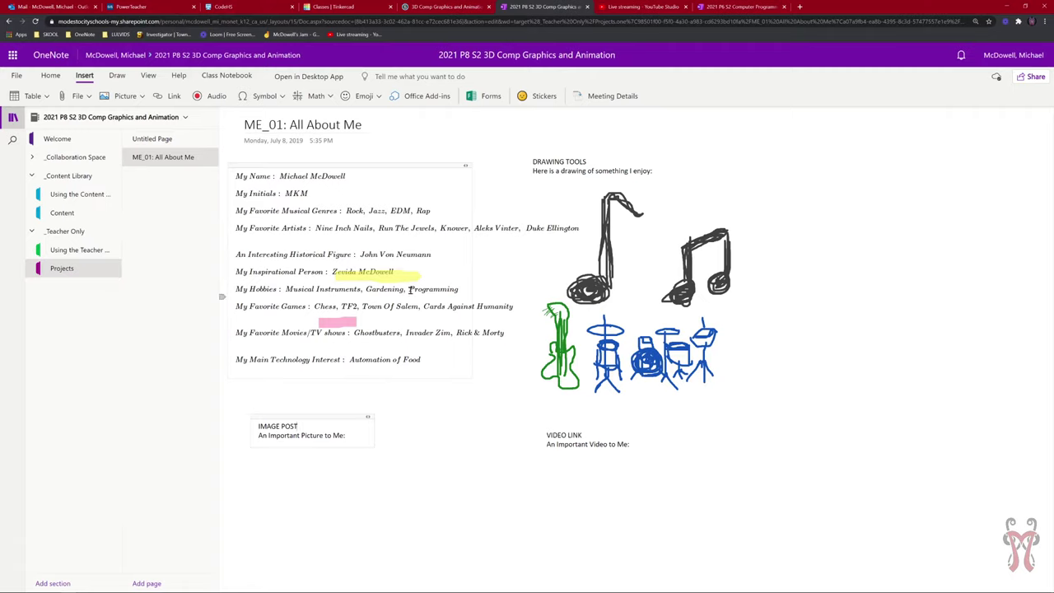
Delete the pink Chess and yellow name highlight strokes, then place the cursor in IMAGE POST.
{"action": "left_click", "coordinate": [343, 326]}
{"action": "key", "text": "Delete"}
{"action": "left_click", "coordinate": [368, 276]}
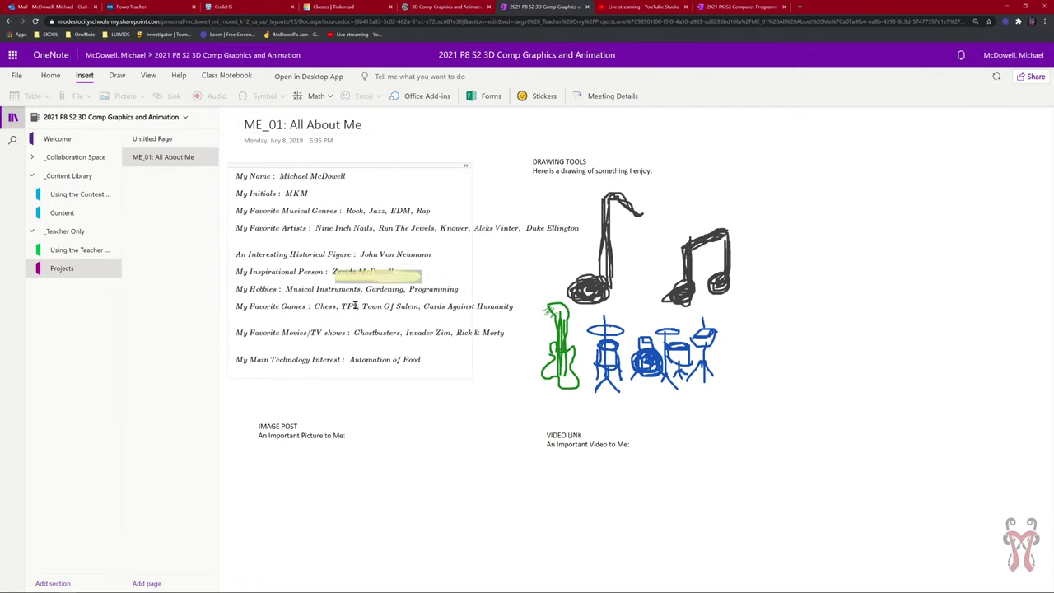
{"action": "key", "text": "Delete"}
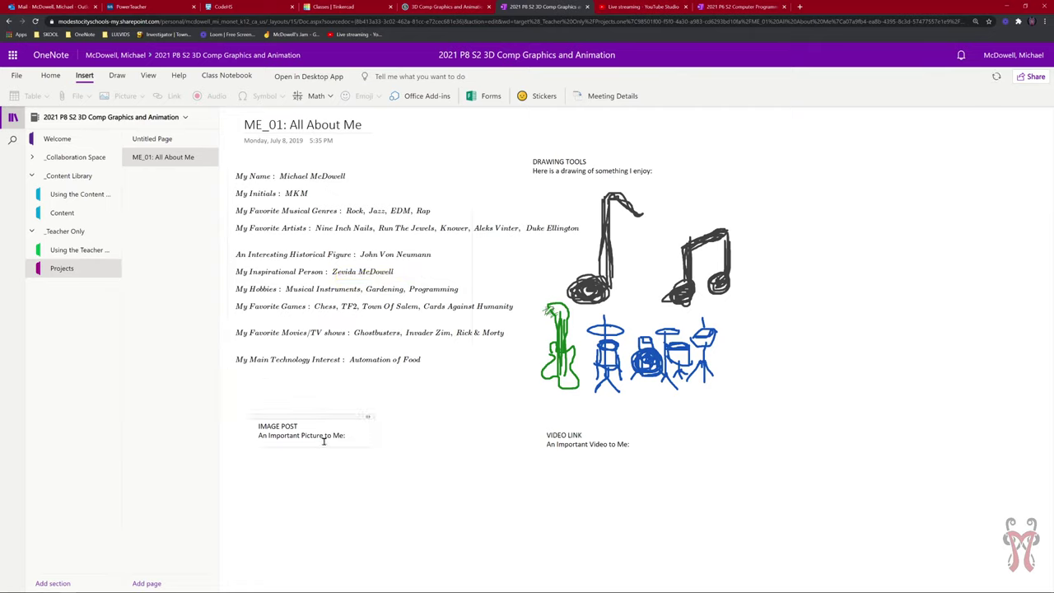
{"action": "left_click", "coordinate": [322, 438]}
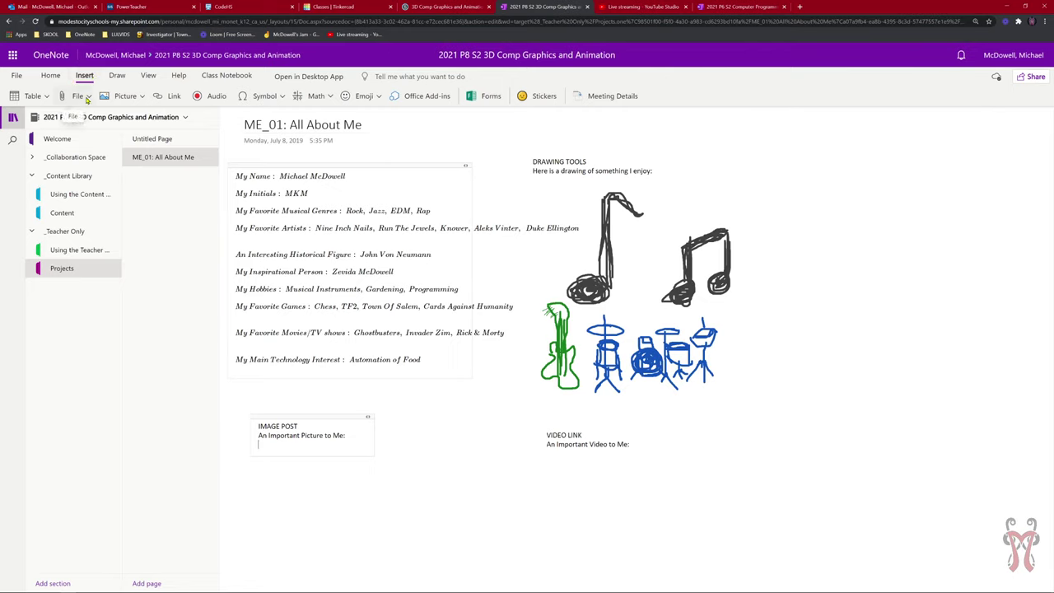
Preview Insert's File, Table and Picture options, set the cursor under IMAGE POST, then open a new browser tab.
{"action": "left_click", "coordinate": [90, 98]}
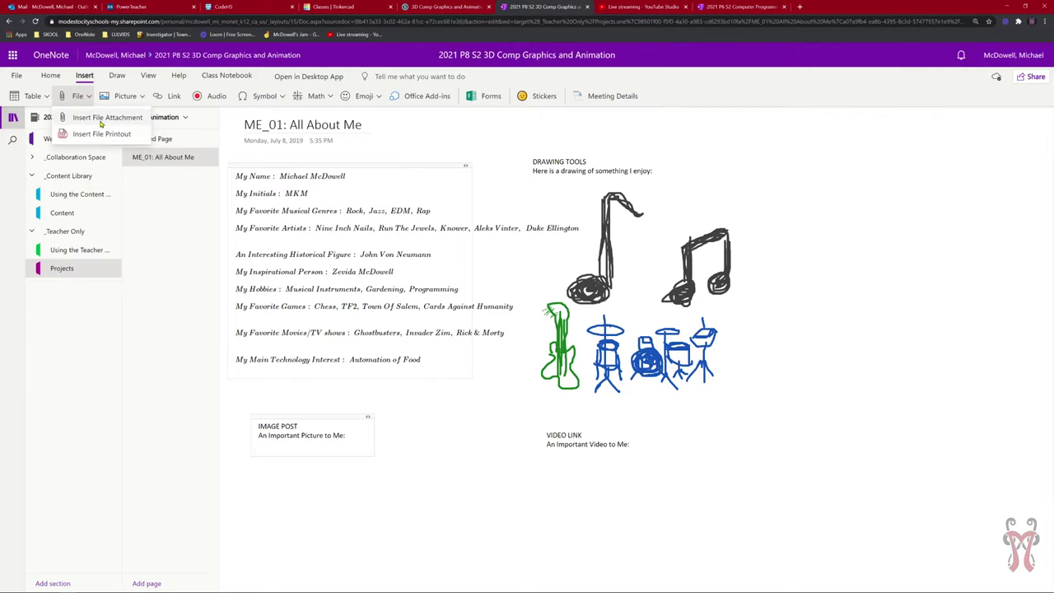
{"action": "left_click", "coordinate": [45, 96]}
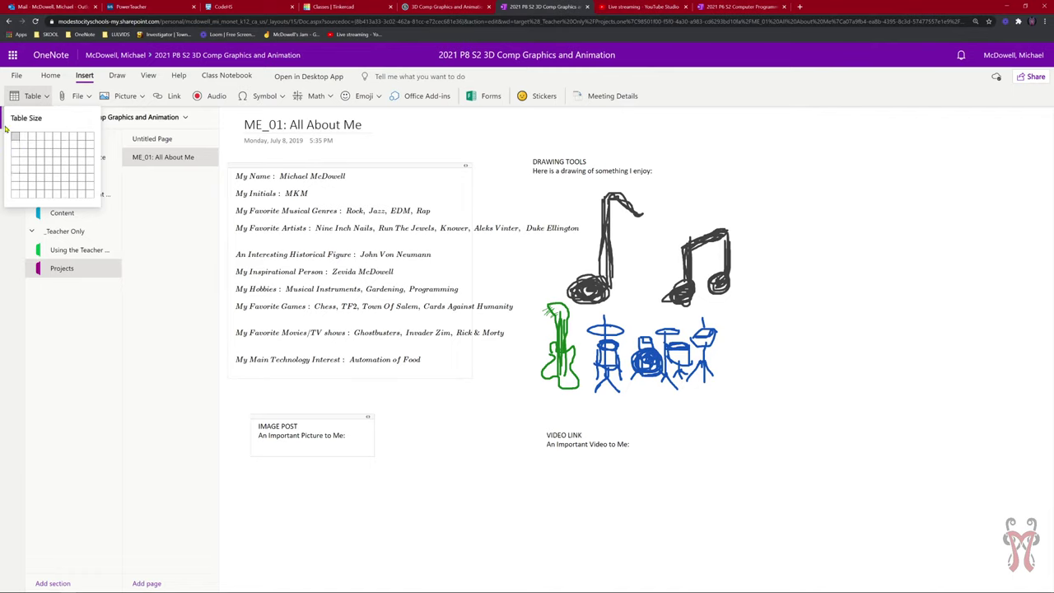
{"action": "left_click", "coordinate": [47, 98]}
{"action": "left_click", "coordinate": [141, 96]}
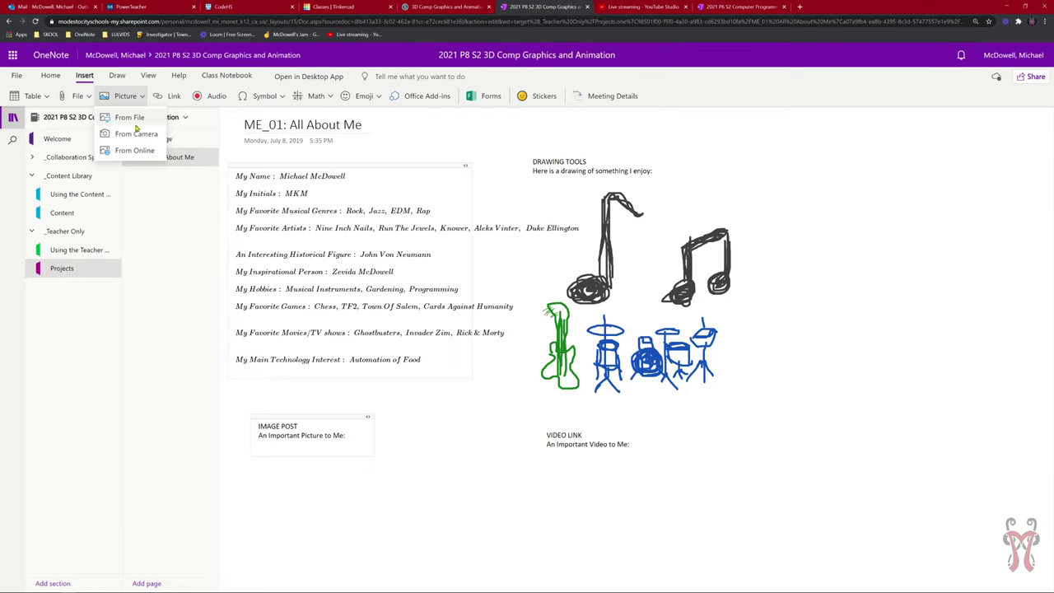
{"action": "left_click", "coordinate": [137, 97]}
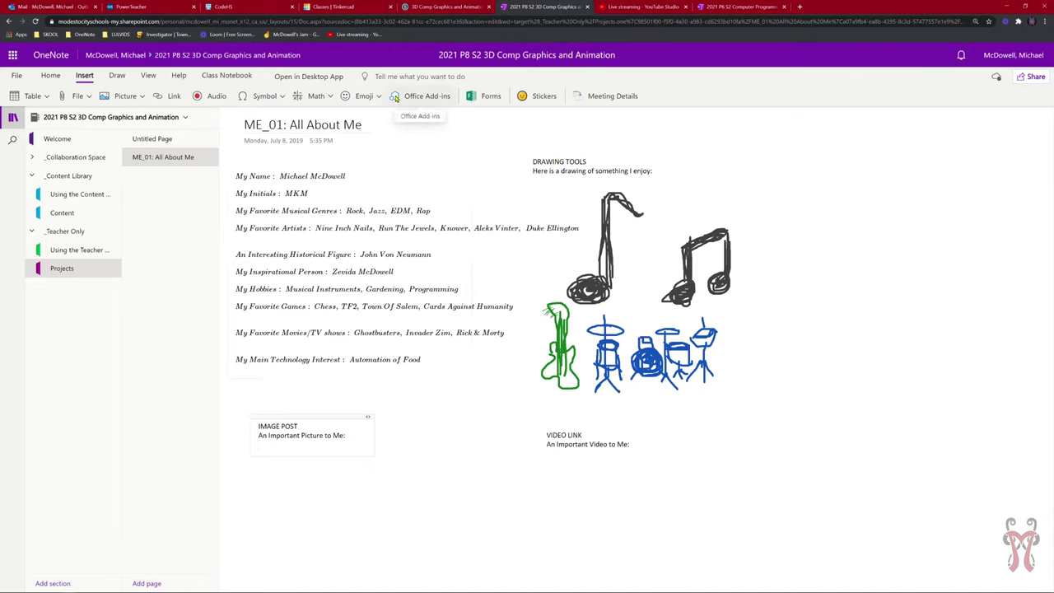
{"action": "left_click", "coordinate": [304, 421]}
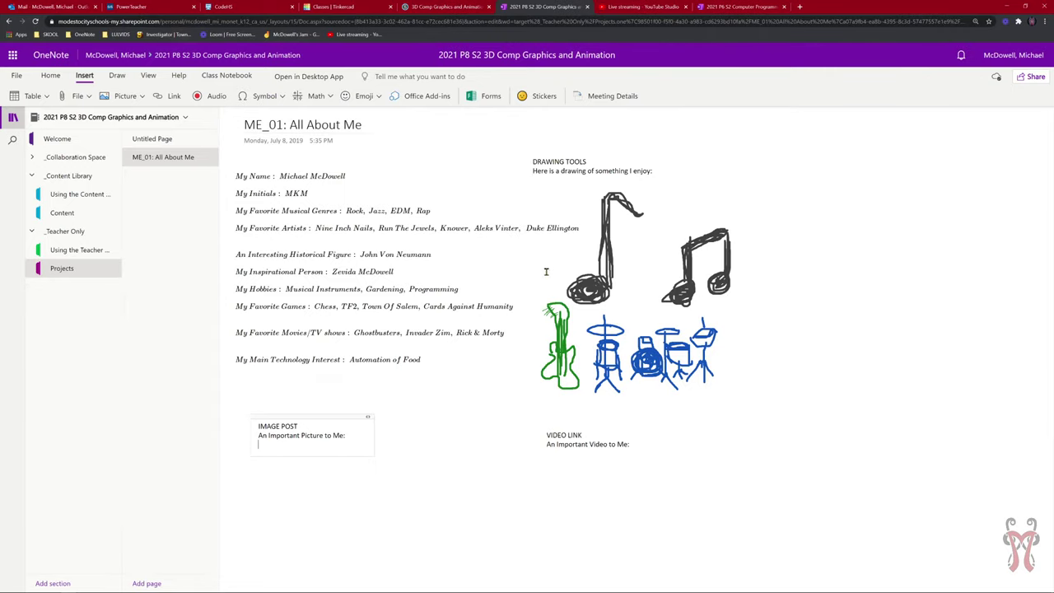
{"action": "left_click", "coordinate": [799, 6]}
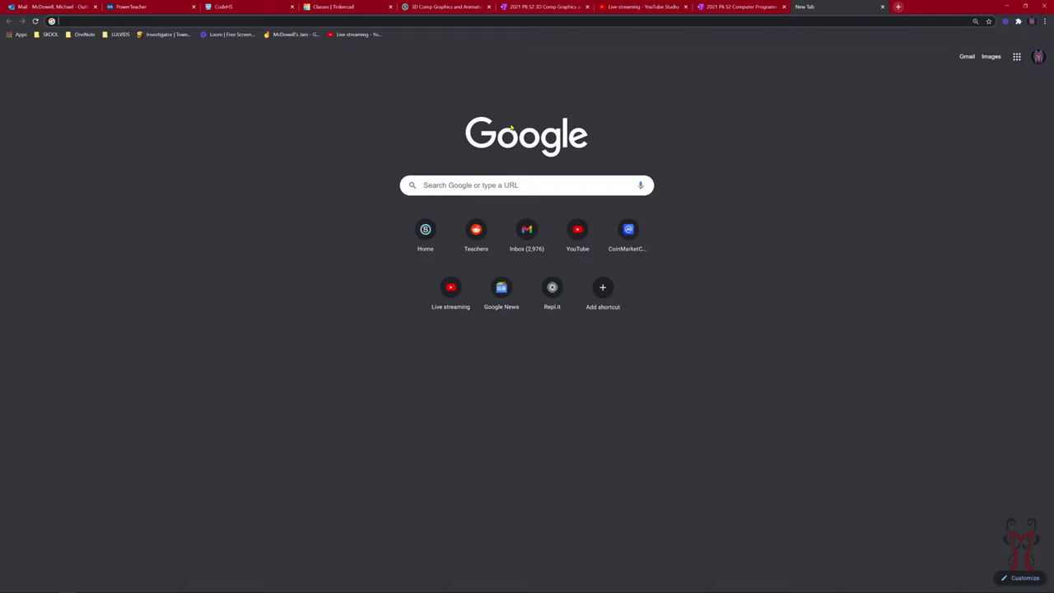
Search Google for 'flying spaghetti monster'.
{"action": "left_click", "coordinate": [503, 181]}
{"action": "type", "text": "cfd"}
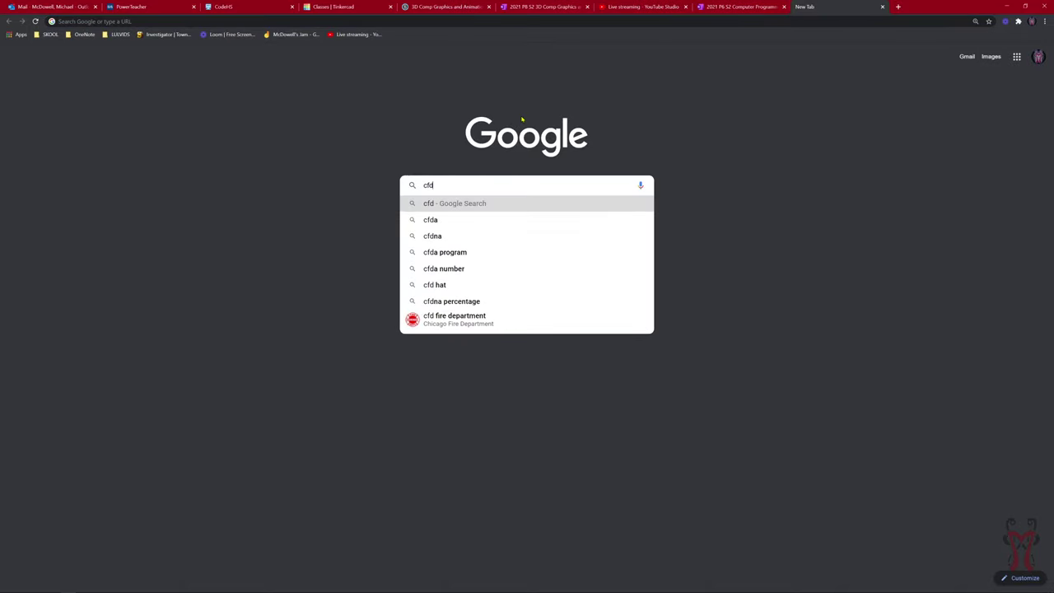
{"action": "key", "text": "BackSpace"}
{"action": "key", "text": "BackSpace"}
{"action": "key", "text": "BackSpace"}
{"action": "type", "text": "lying spage"}
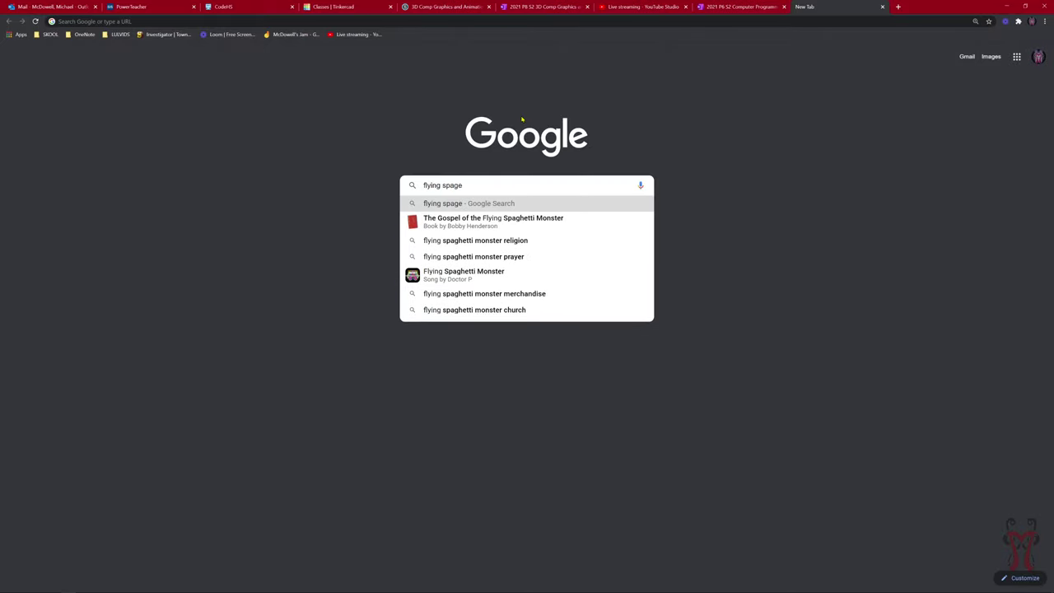
{"action": "key", "text": "BackSpace"}
{"action": "type", "text": "h"}
{"action": "key", "text": "Return"}
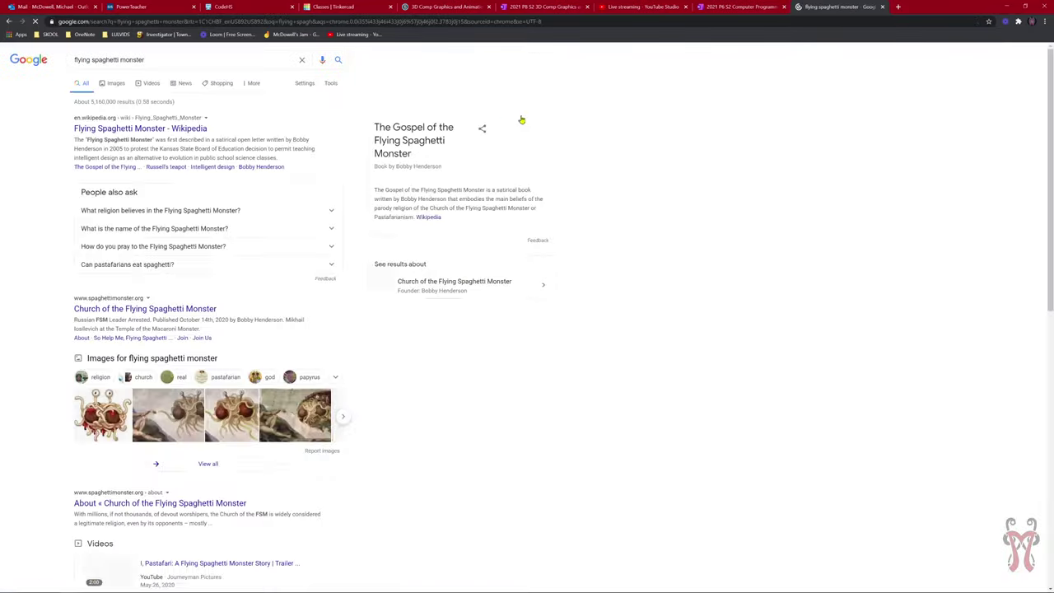
View the image results, return to Google, and search 'flying spaghetti monster covid'.
{"action": "left_click", "coordinate": [113, 84]}
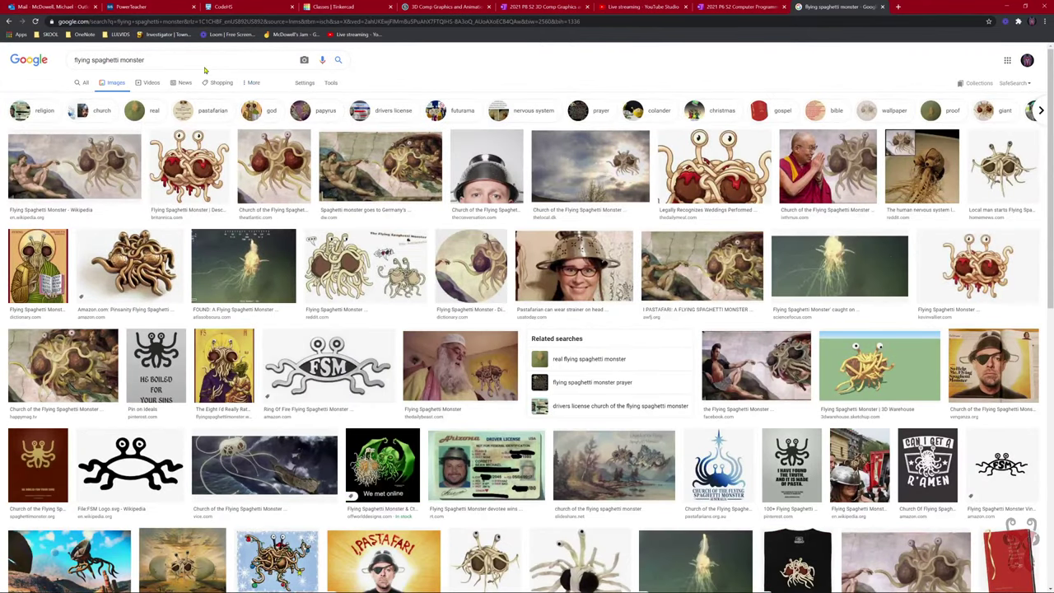
{"action": "left_click", "coordinate": [22, 64]}
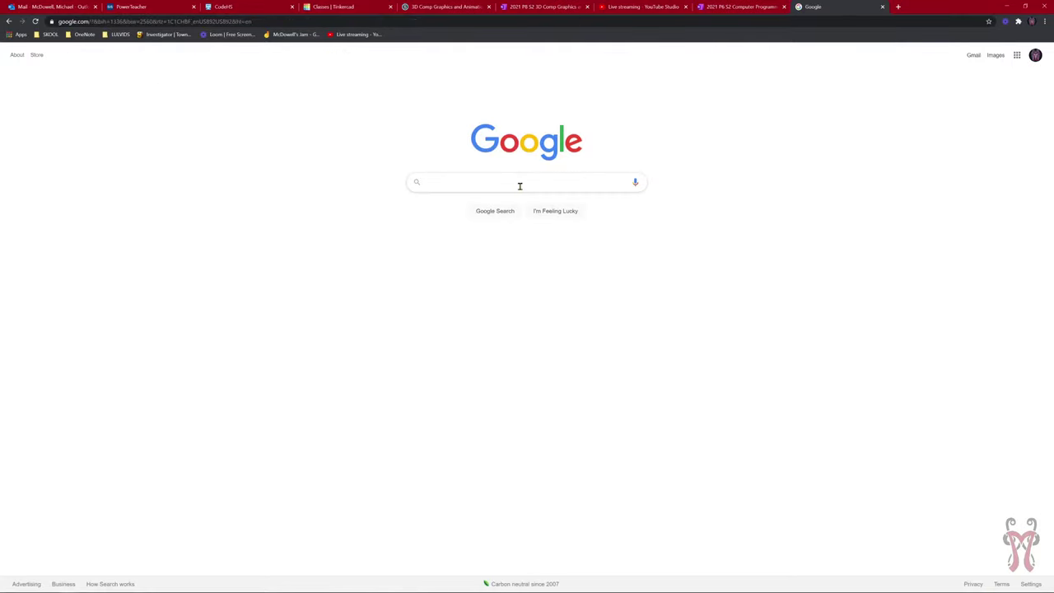
{"action": "type", "text": "flying sp"}
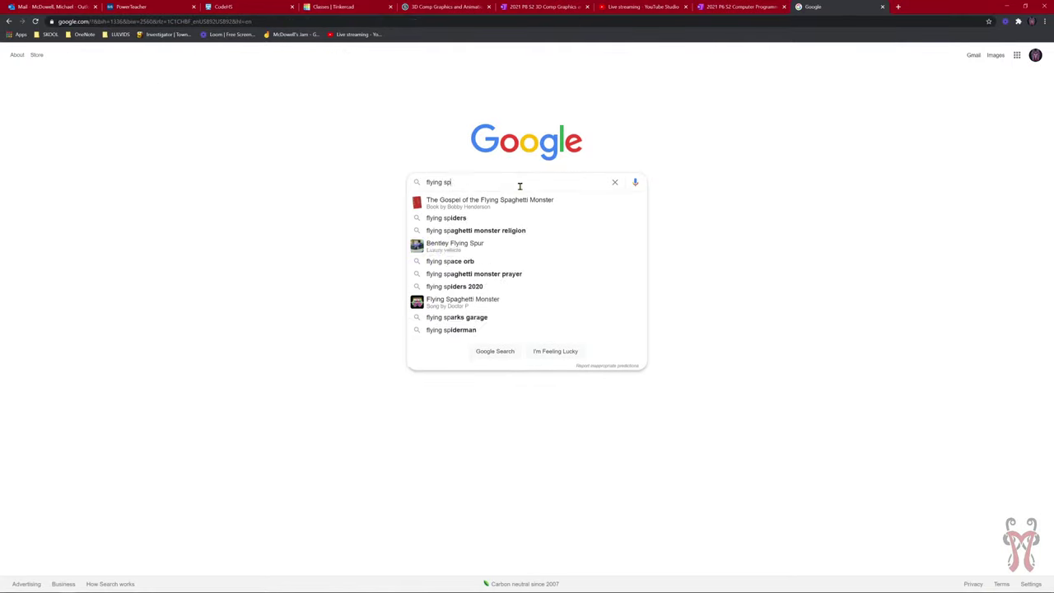
{"action": "type", "text": "agh"}
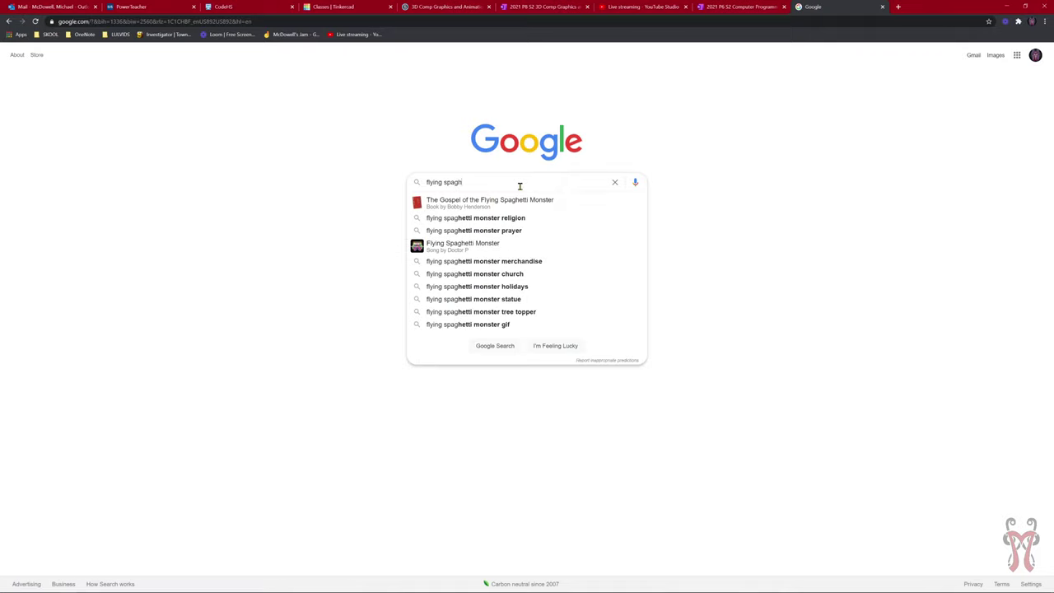
{"action": "type", "text": "etti monste"}
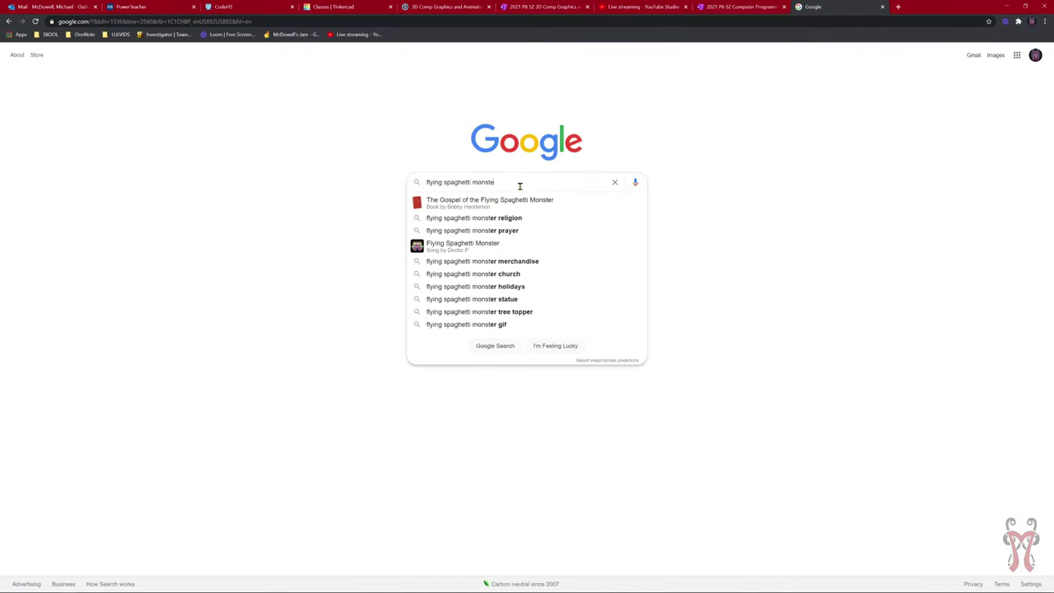
{"action": "type", "text": "r covid"}
{"action": "key", "text": "Return"}
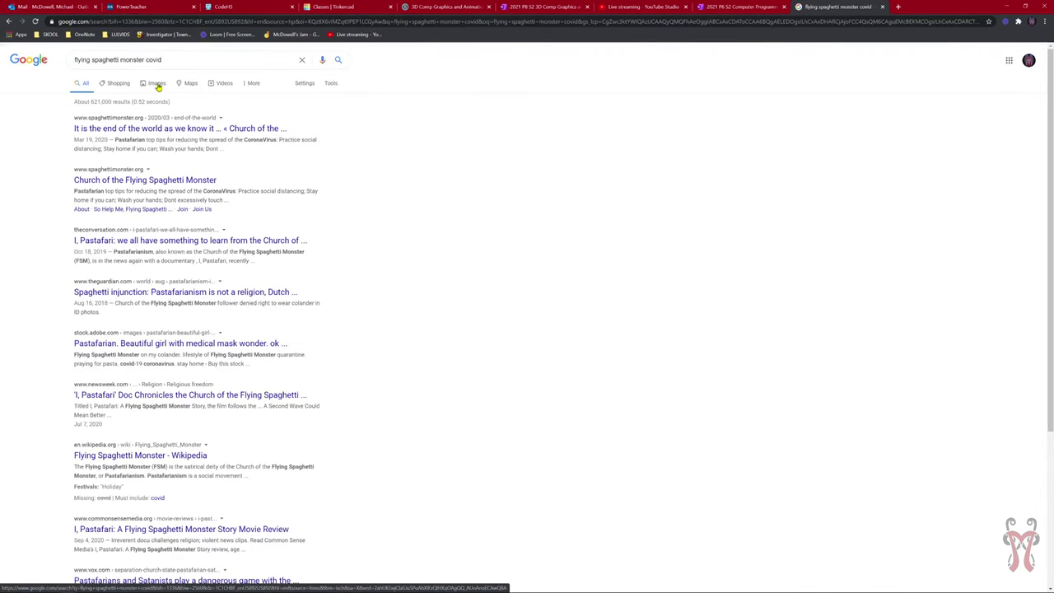
Open image results, preview the BEHOLD horseman Flying Spaghetti Monster picture, and copy it.
{"action": "left_click", "coordinate": [157, 86]}
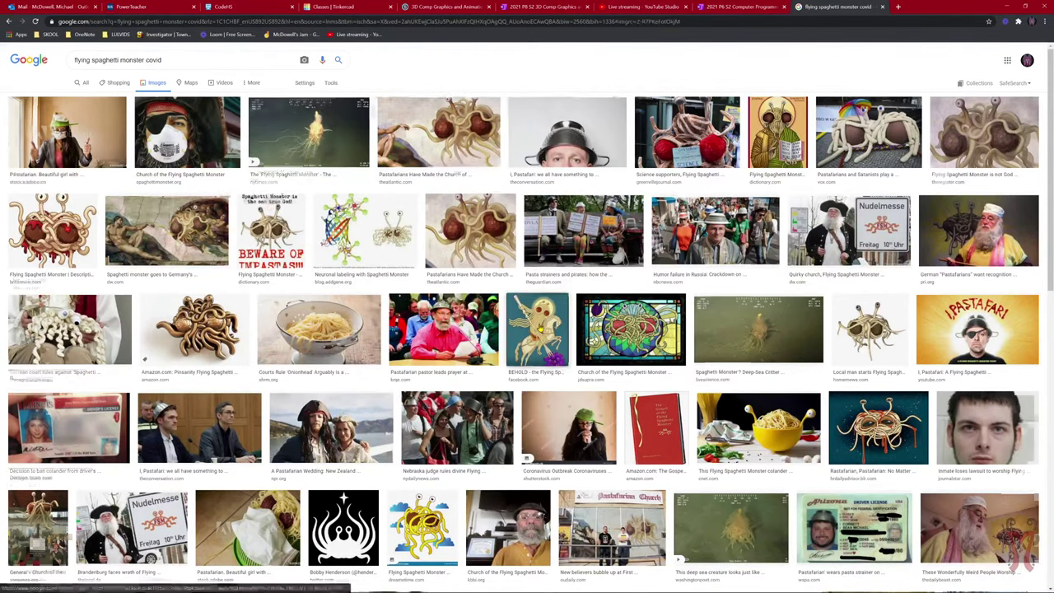
{"action": "left_click", "coordinate": [545, 322]}
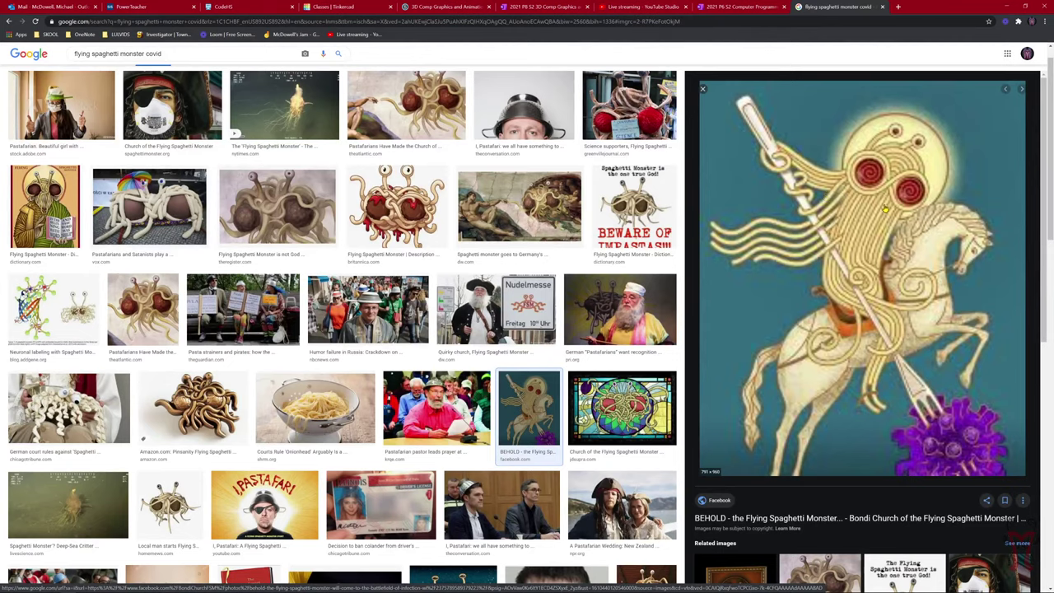
{"action": "right_click", "coordinate": [845, 177]}
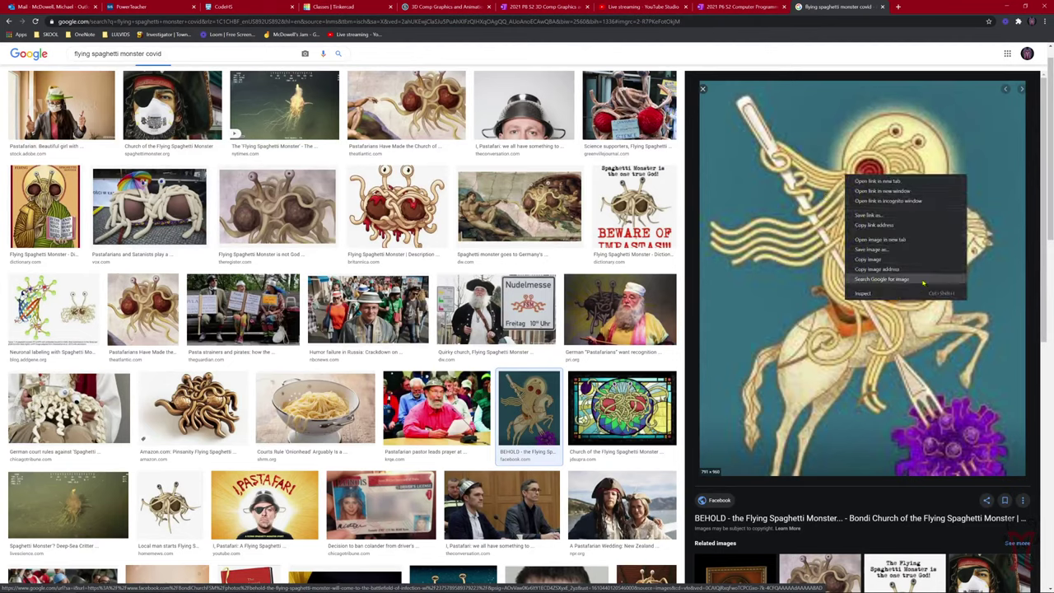
{"action": "left_click", "coordinate": [868, 260]}
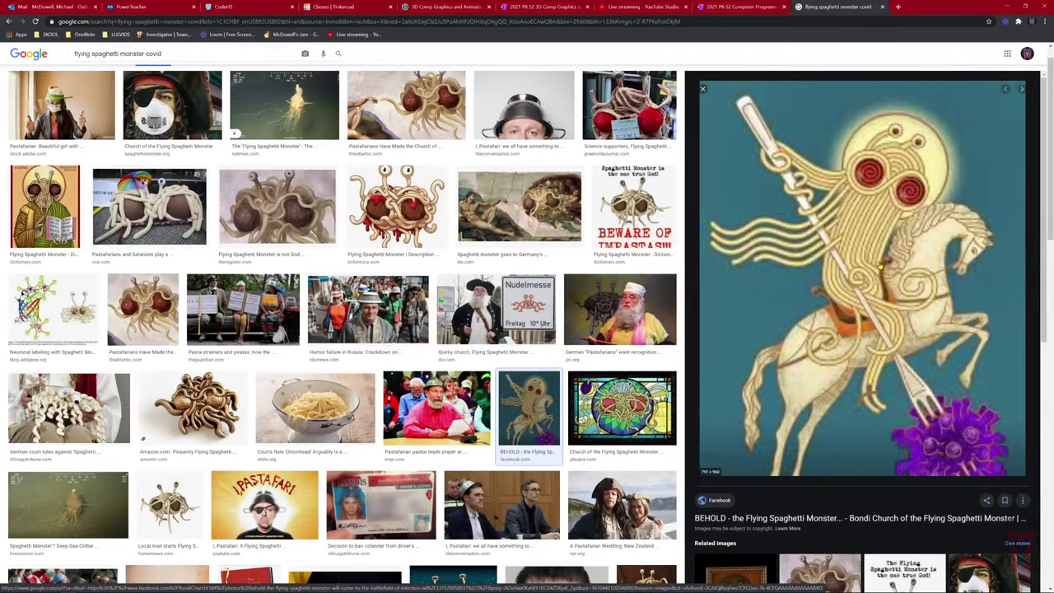
{"action": "right_click", "coordinate": [871, 240]}
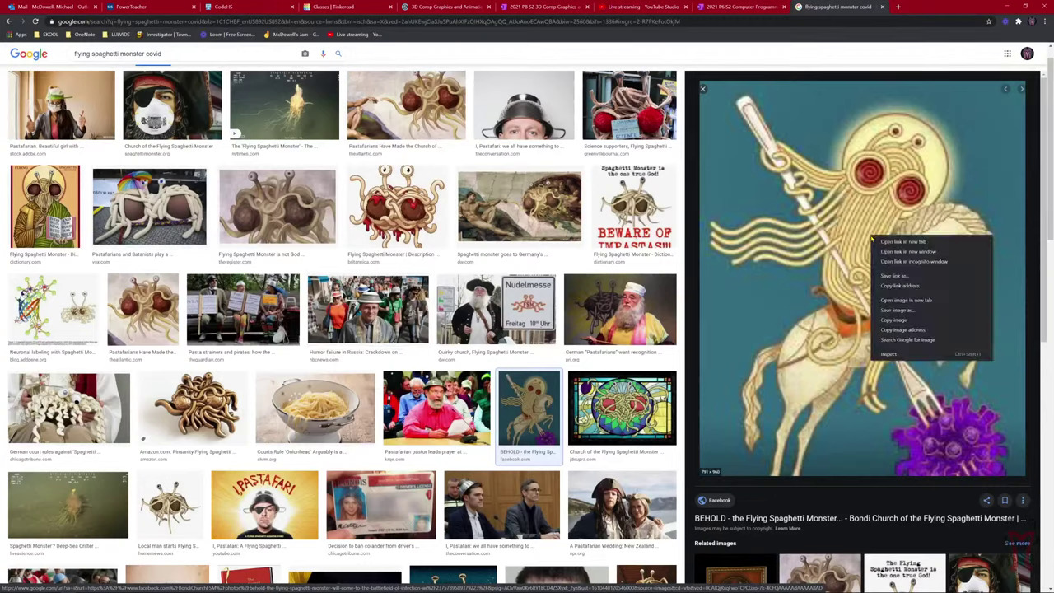
Copy the horseman image again and return to the OneNote ME_01 page.
{"action": "left_click", "coordinate": [903, 322]}
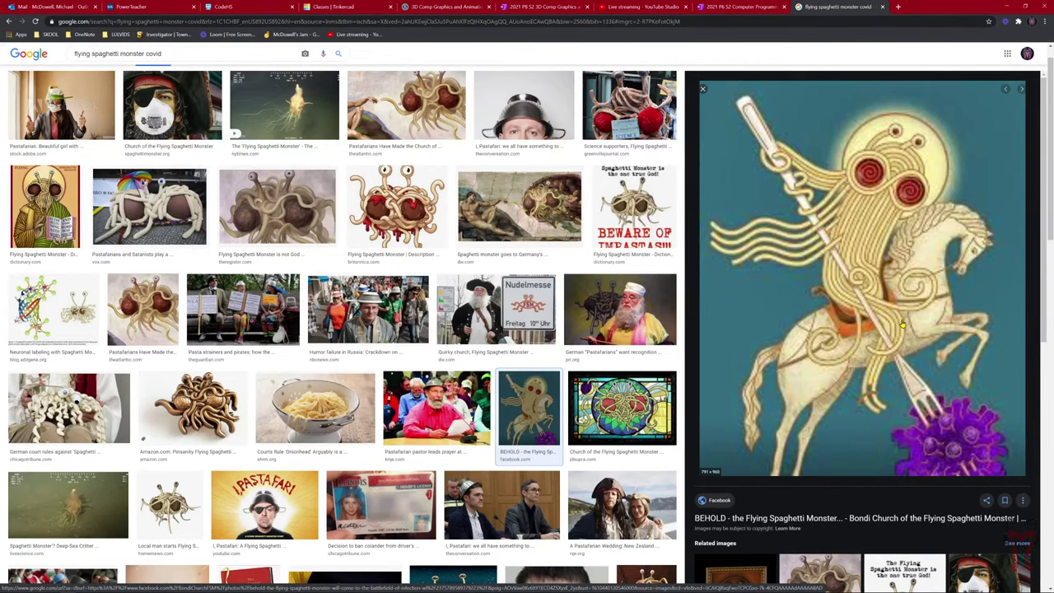
{"action": "left_click", "coordinate": [731, 6]}
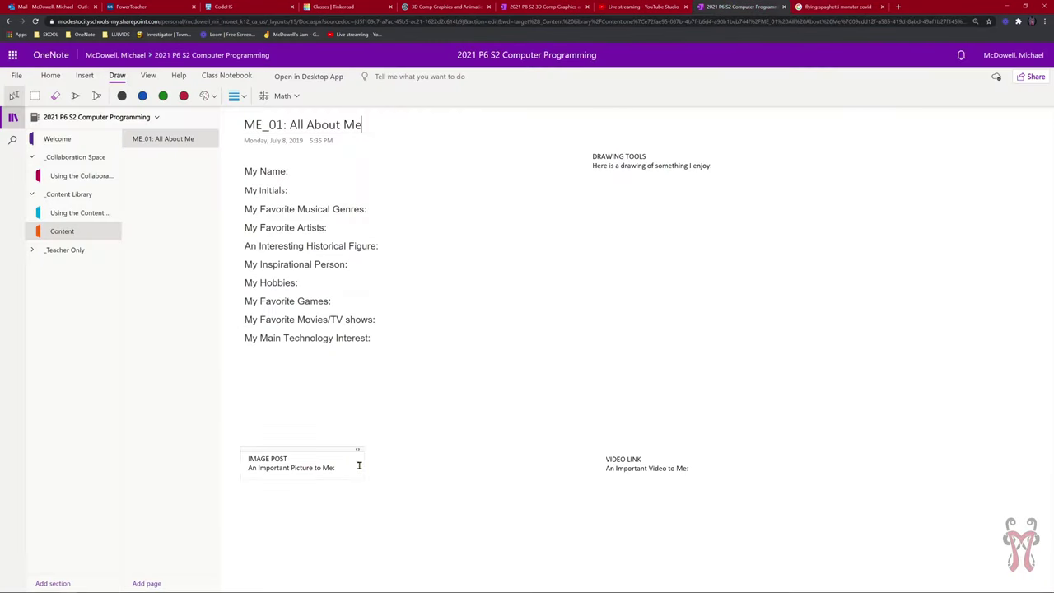
{"action": "right_click", "coordinate": [280, 484]}
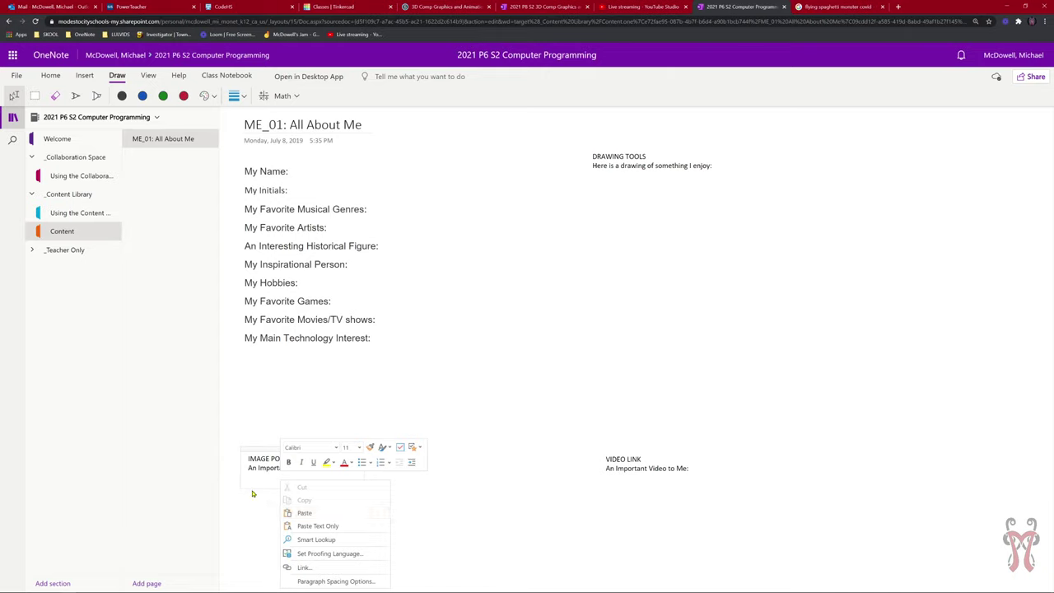
{"action": "left_click", "coordinate": [259, 478]}
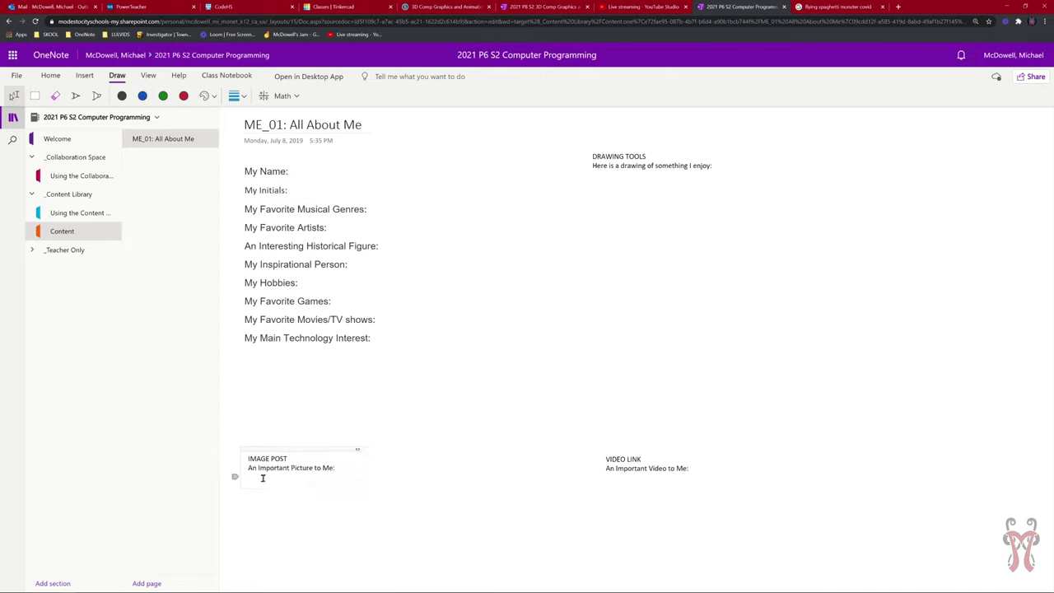
{"action": "key", "text": "ctrl+v"}
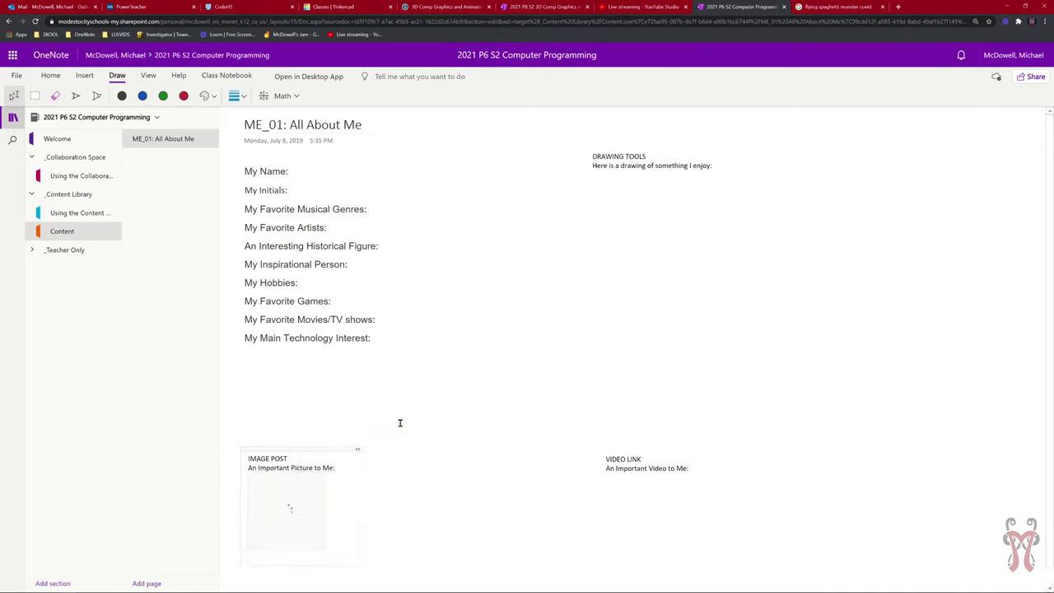
{"action": "scroll", "coordinate": [488, 408], "scroll_direction": "down", "scroll_amount": 1}
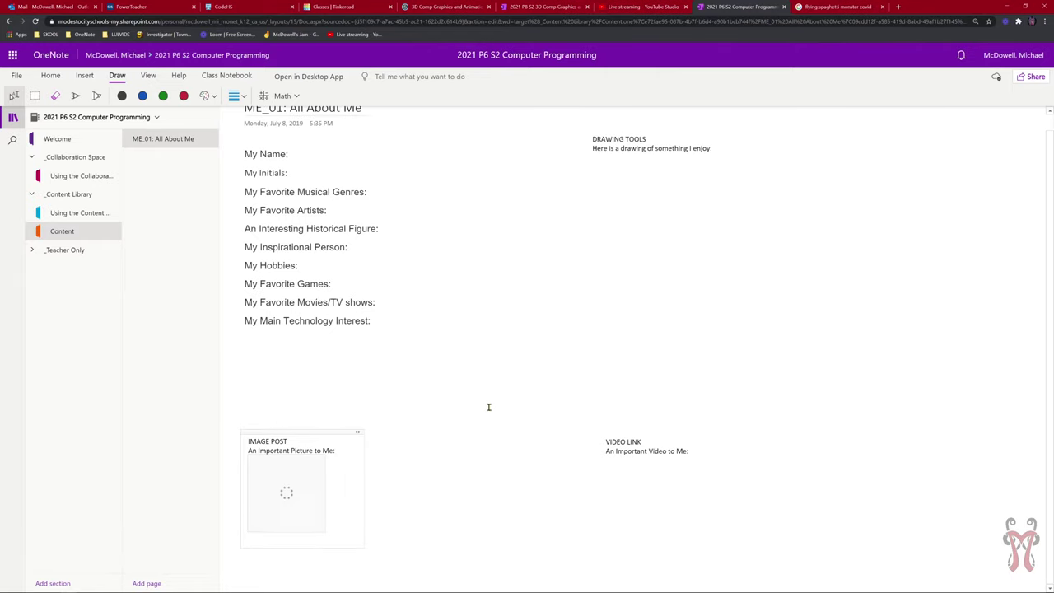
{"action": "scroll", "coordinate": [489, 404], "scroll_direction": "down", "scroll_amount": 3}
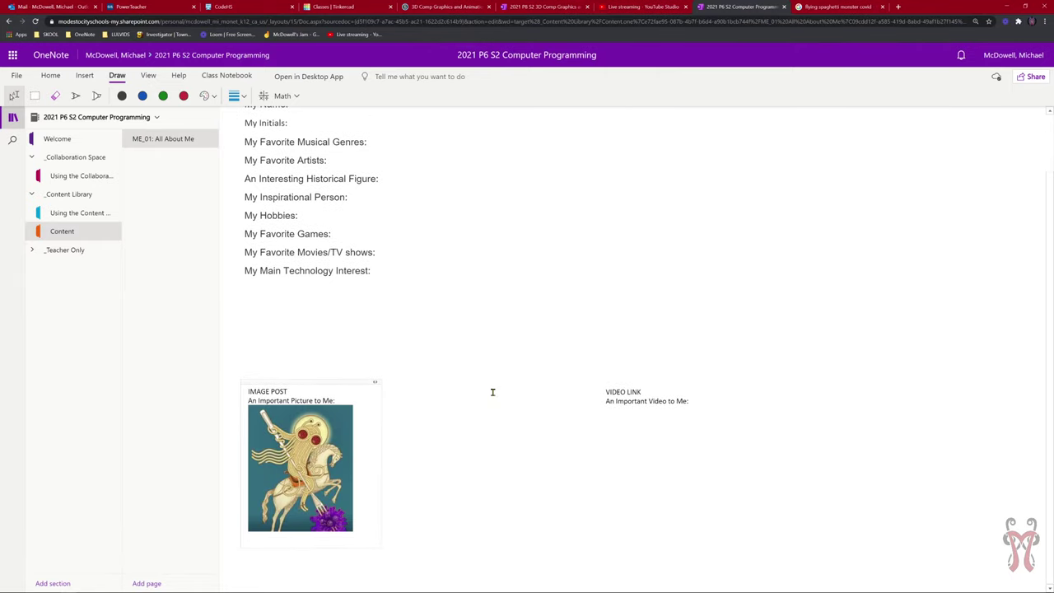
{"action": "left_click", "coordinate": [318, 456]}
{"action": "scroll", "coordinate": [318, 456], "scroll_direction": "up", "scroll_amount": 3}
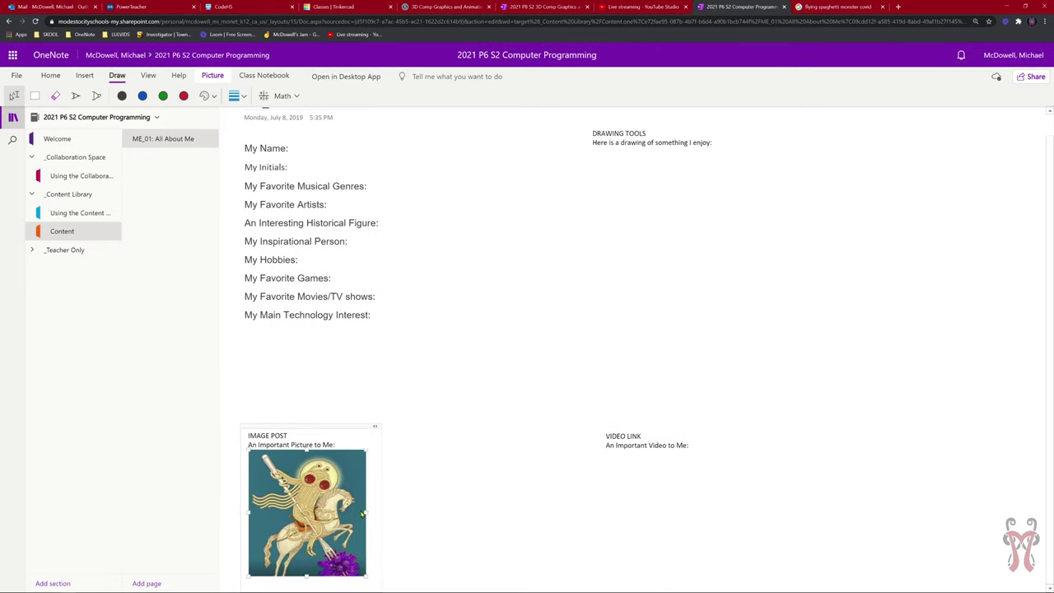
{"action": "left_click_drag", "start_coordinate": [359, 505], "coordinate": [364, 511]}
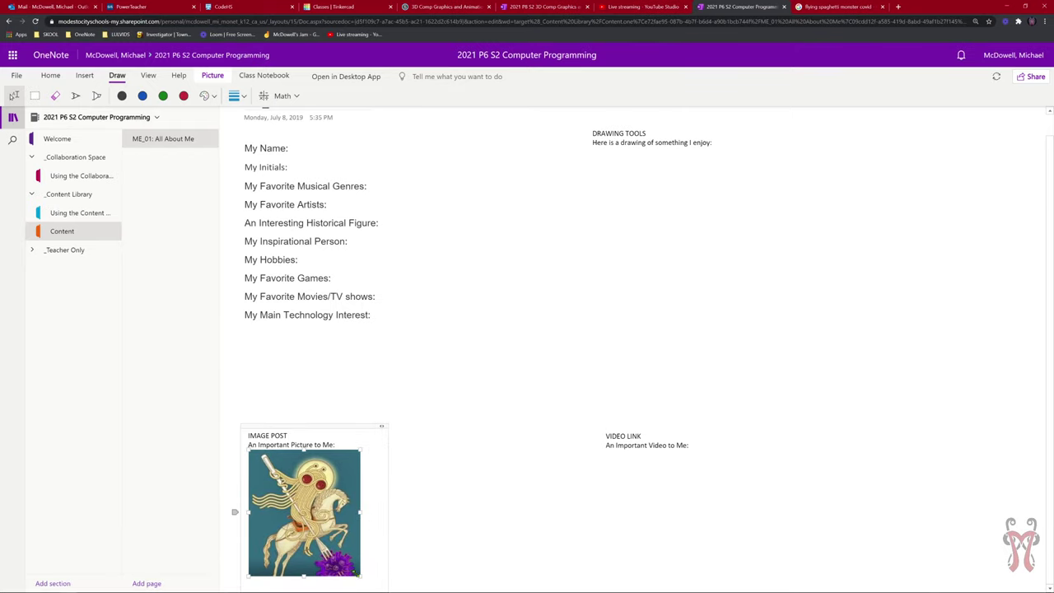
{"action": "left_click_drag", "start_coordinate": [360, 575], "coordinate": [501, 583]}
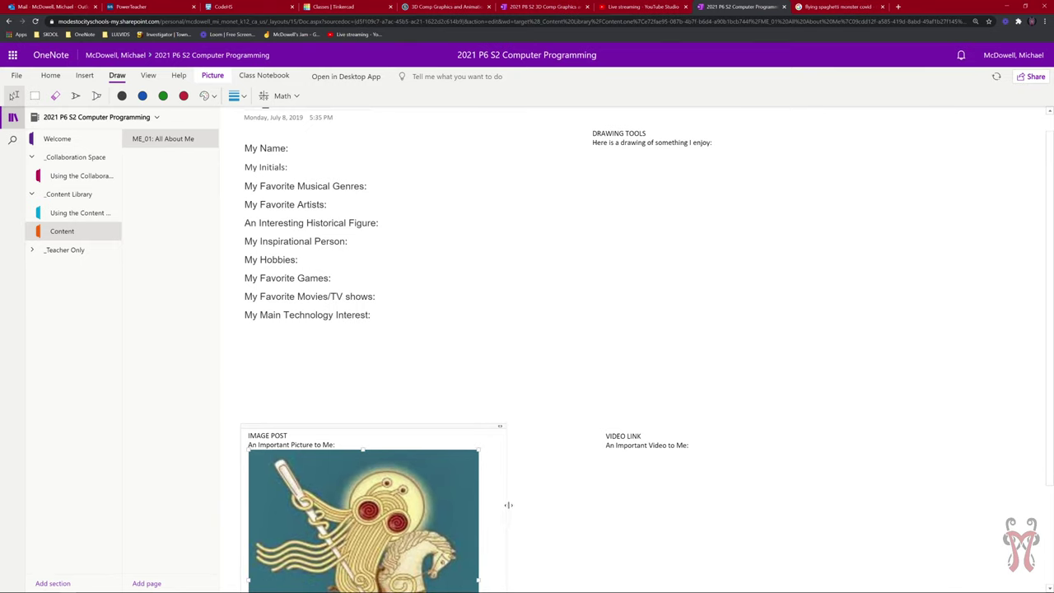
{"action": "scroll", "coordinate": [510, 502], "scroll_direction": "down", "scroll_amount": 2}
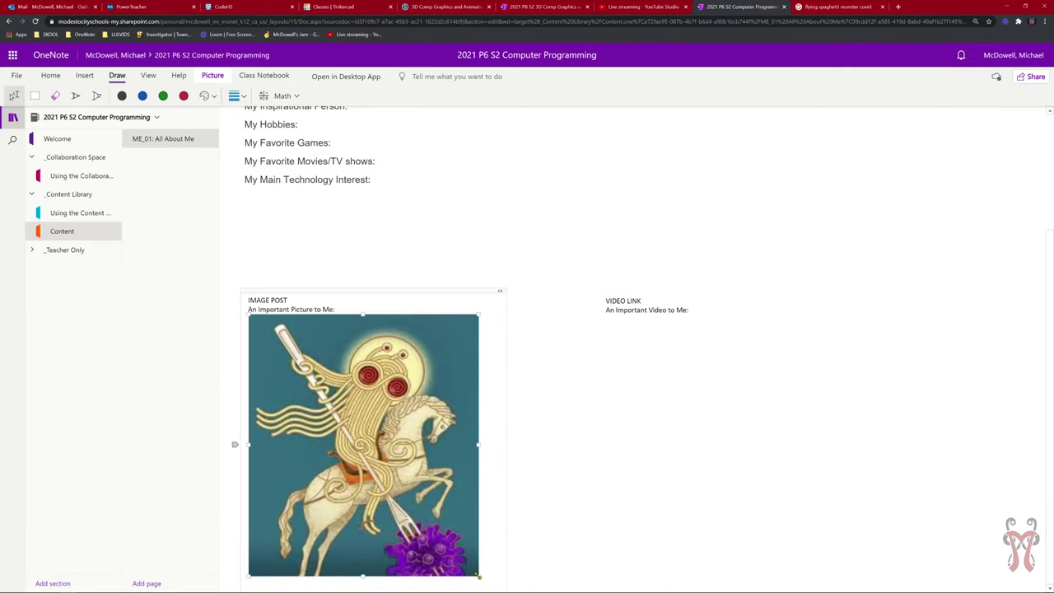
{"action": "left_click_drag", "start_coordinate": [478, 576], "coordinate": [431, 522]}
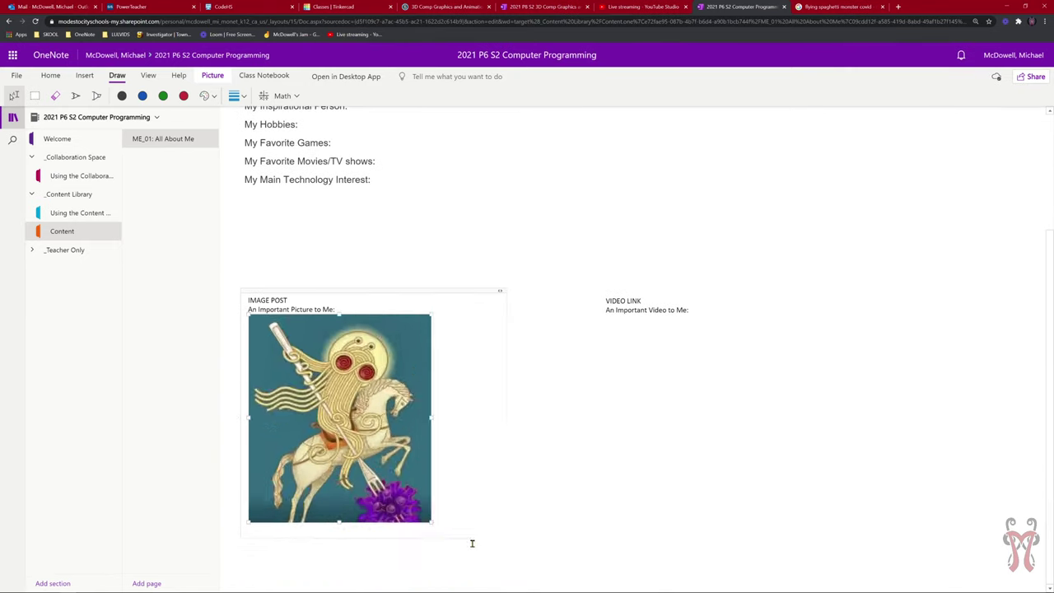
{"action": "left_click_drag", "start_coordinate": [395, 475], "coordinate": [517, 531]}
{"action": "scroll", "coordinate": [519, 497], "scroll_direction": "down", "scroll_amount": 1}
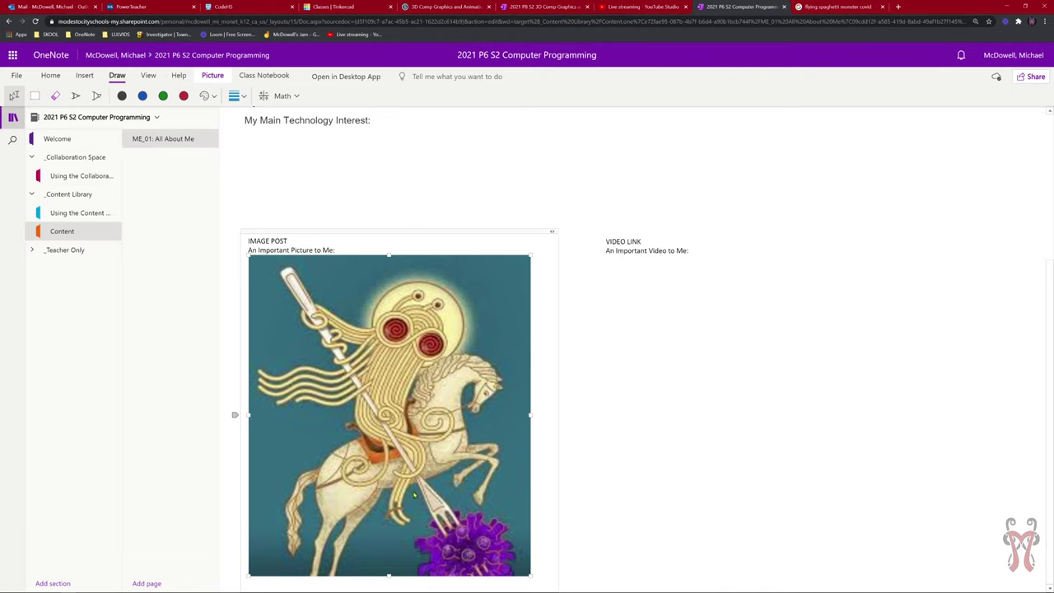
{"action": "scroll", "coordinate": [431, 381], "scroll_direction": "up", "scroll_amount": 3}
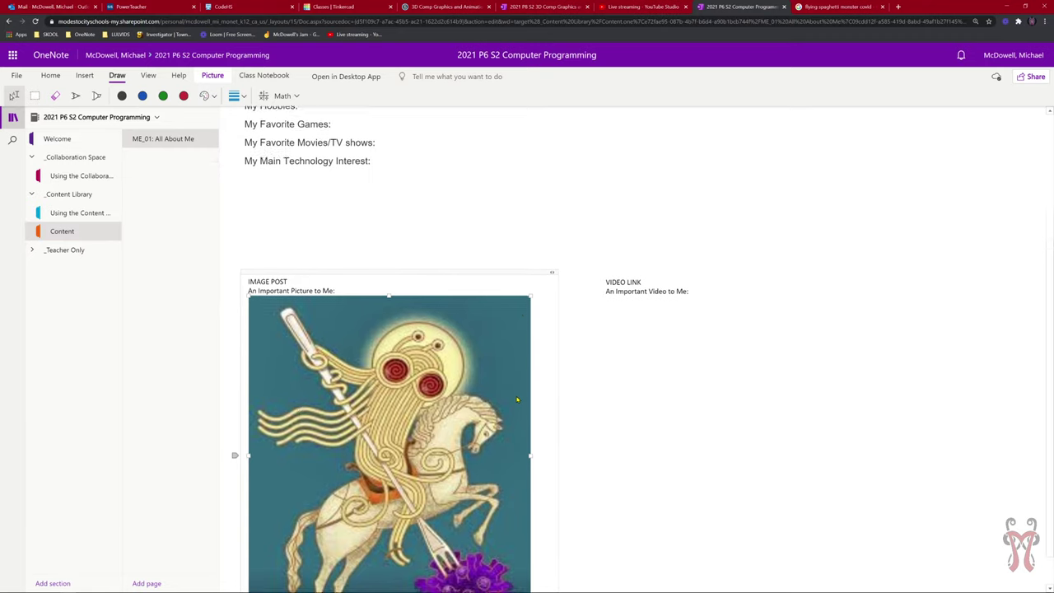
{"action": "scroll", "coordinate": [358, 416], "scroll_direction": "down", "scroll_amount": 3}
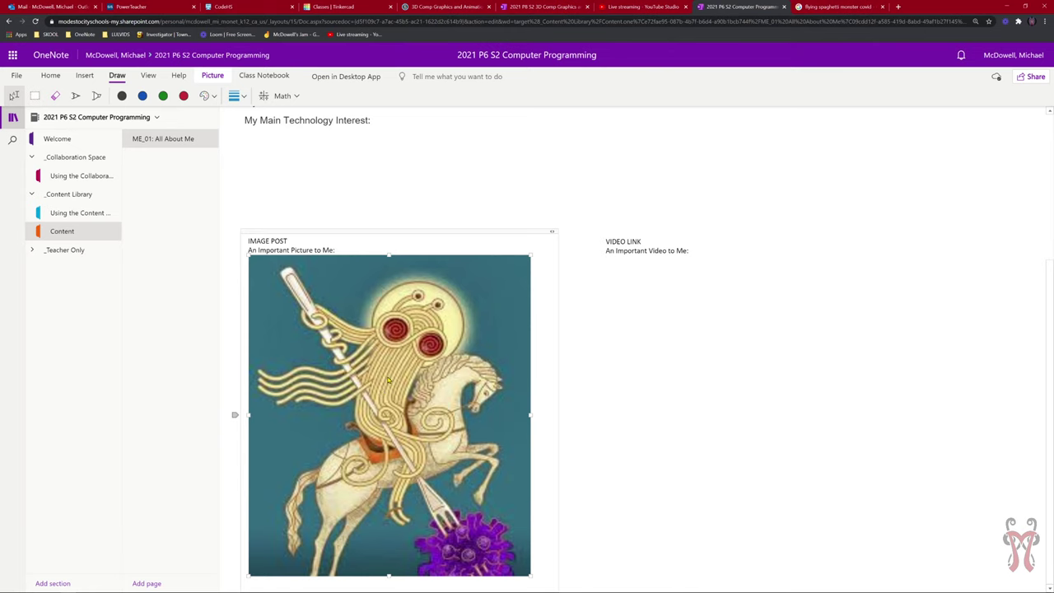
{"action": "key", "text": "Delete"}
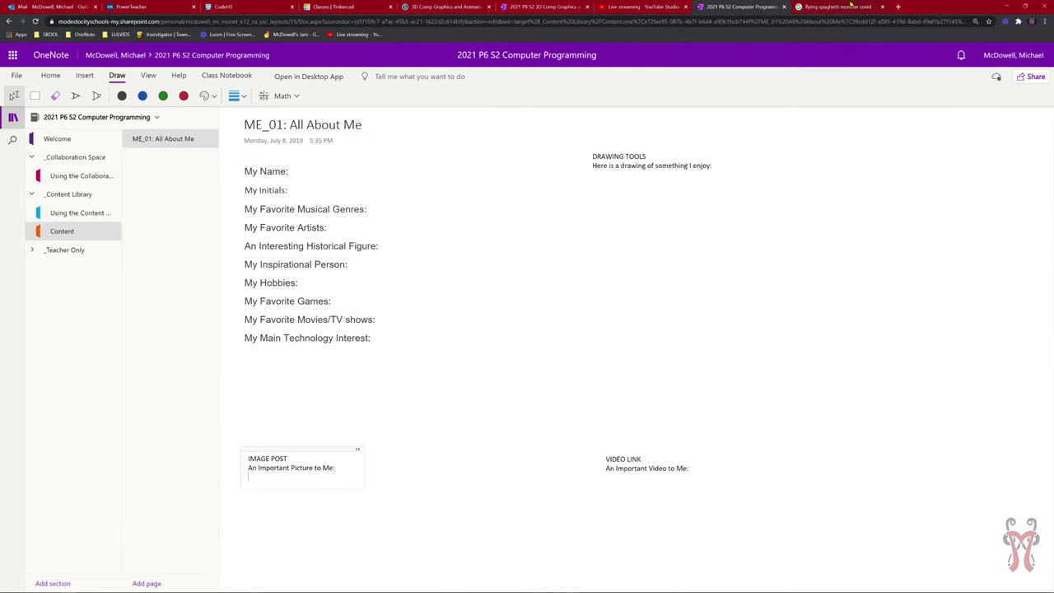
Save the horseman preview image to Downloads as spaghettiCovid.jpg, then go back to OneNote.
{"action": "left_click", "coordinate": [851, 6]}
{"action": "right_click", "coordinate": [838, 234]}
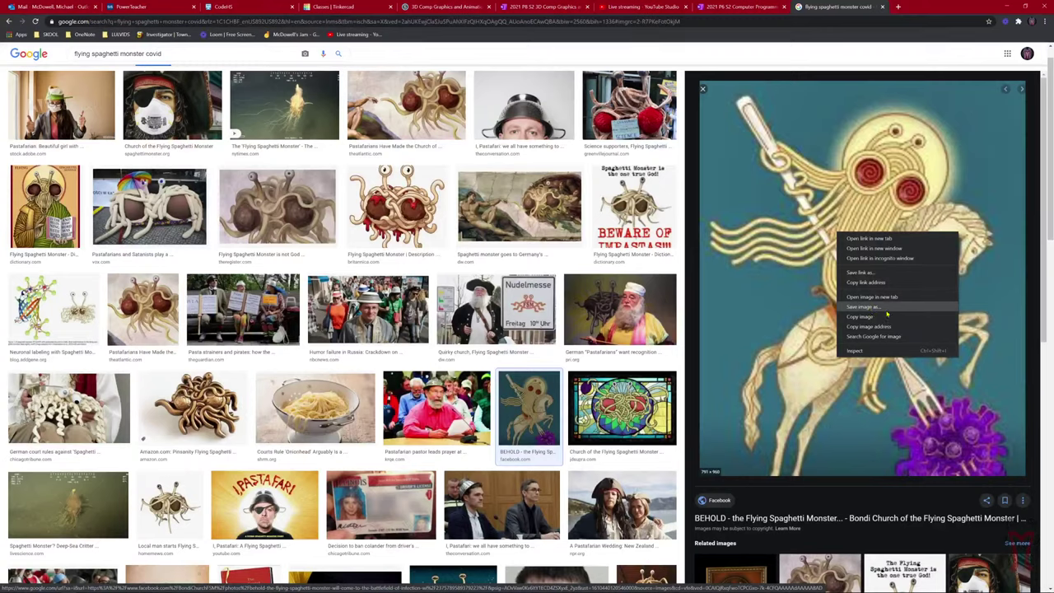
{"action": "left_click", "coordinate": [873, 307]}
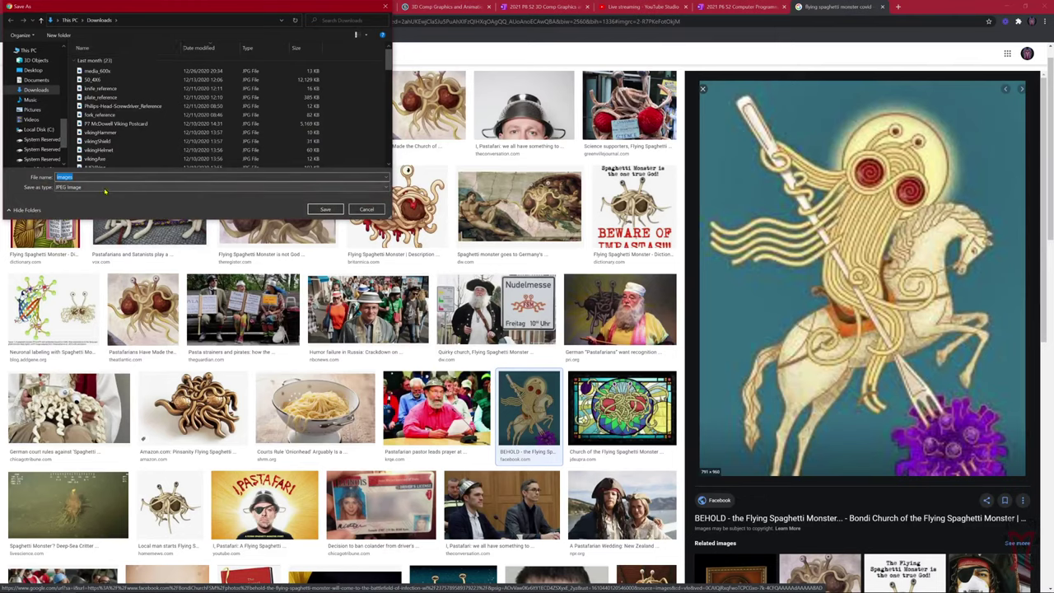
{"action": "type", "text": "spaghettiCovid"}
{"action": "left_click", "coordinate": [325, 210]}
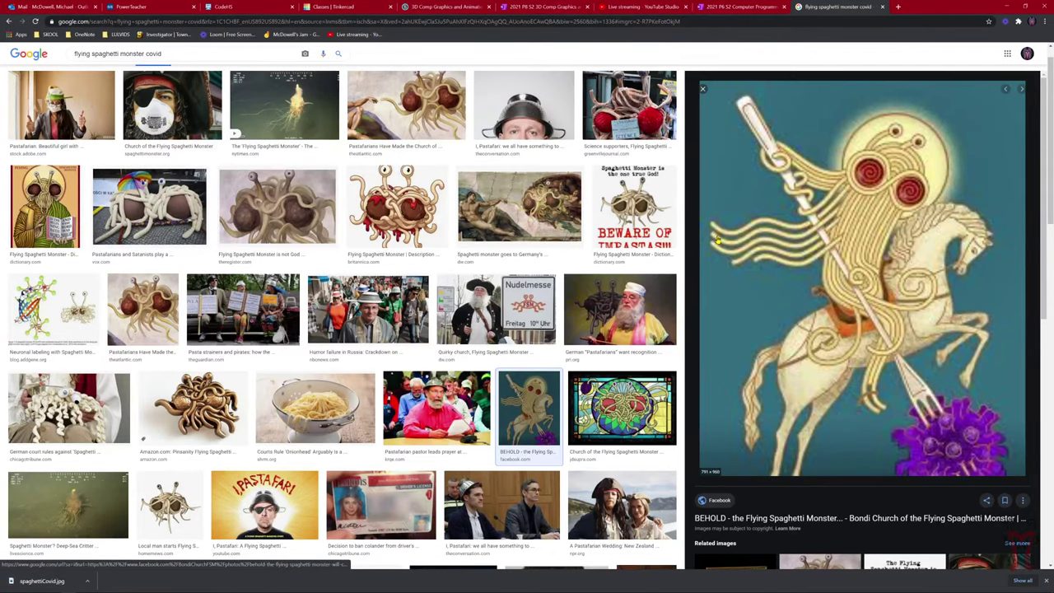
{"action": "left_click", "coordinate": [744, 5]}
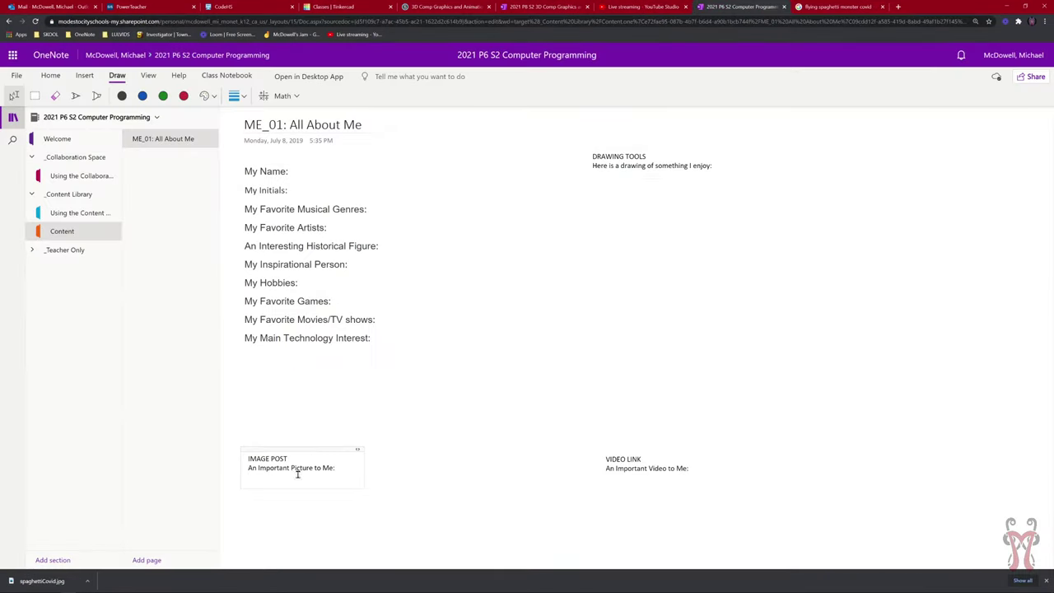
Insert spaghettiCovid.jpg from Downloads into the IMAGE POST box as a picture.
{"action": "left_click", "coordinate": [539, 7]}
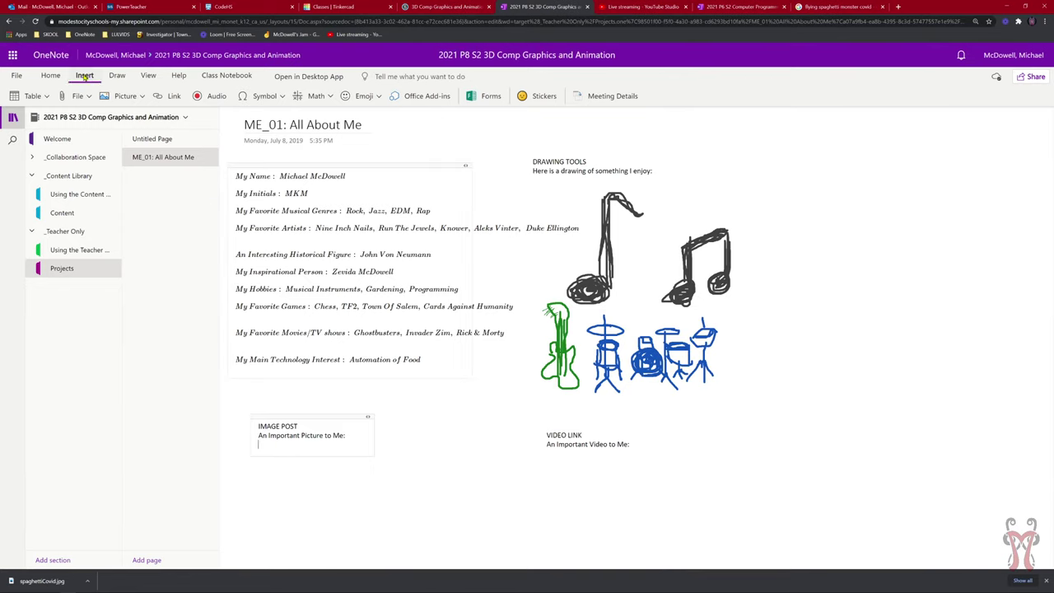
{"action": "left_click", "coordinate": [123, 96]}
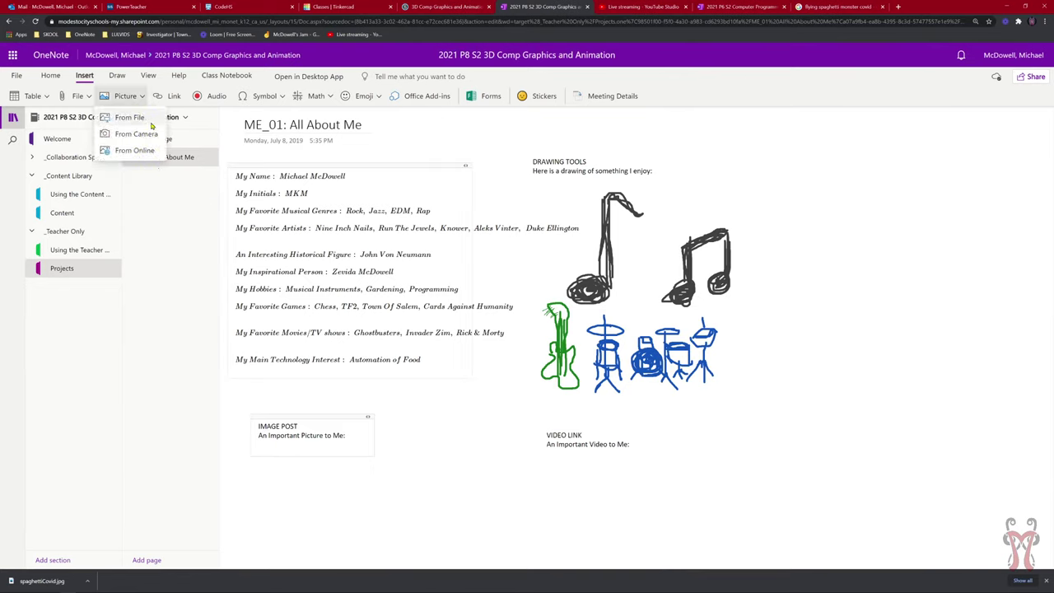
{"action": "left_click", "coordinate": [129, 118]}
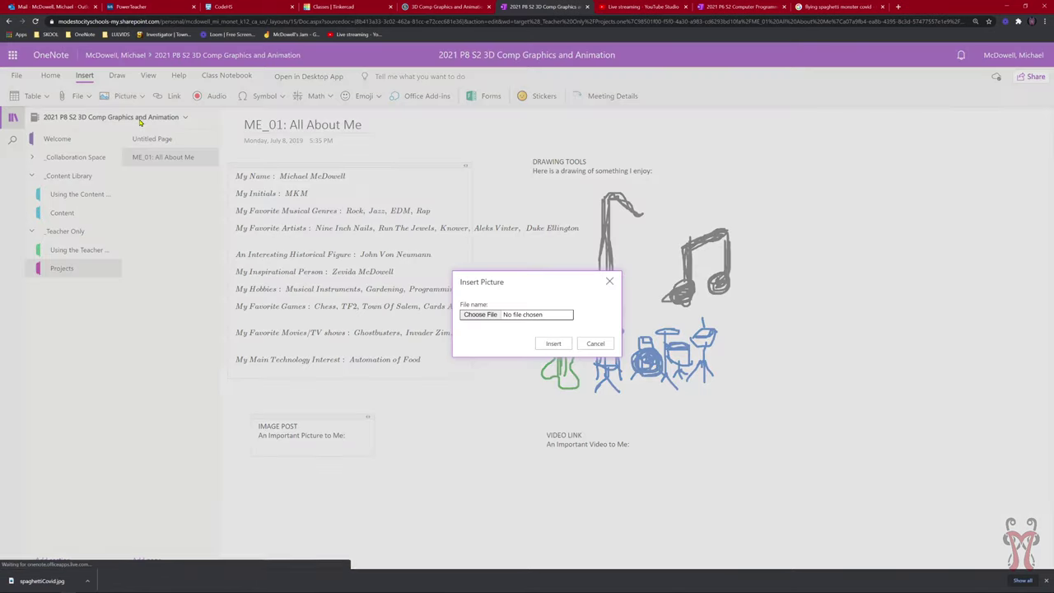
{"action": "left_click", "coordinate": [492, 317]}
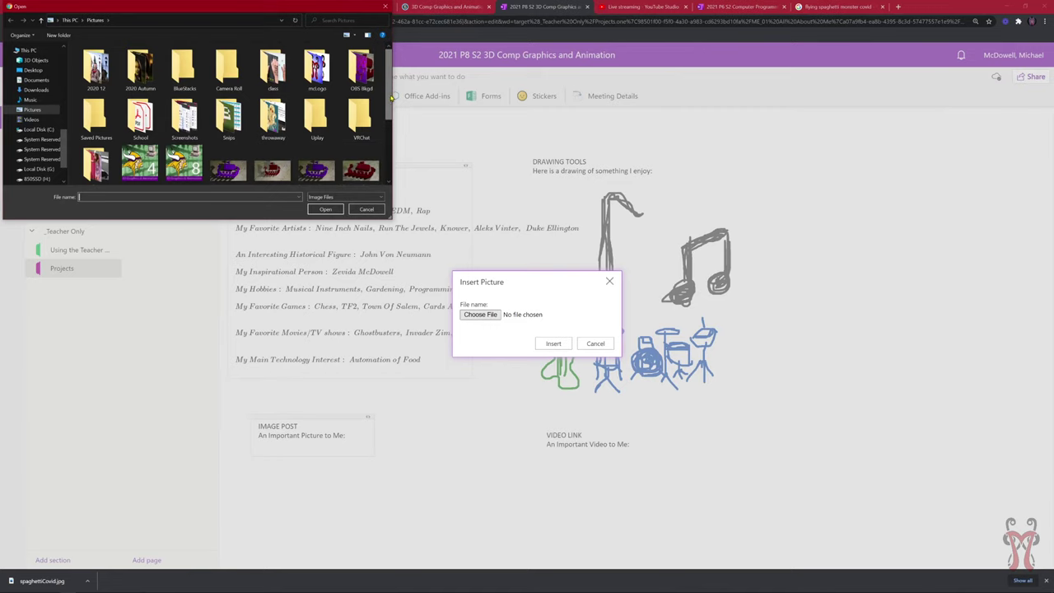
{"action": "scroll", "coordinate": [387, 107], "scroll_direction": "down", "scroll_amount": 3}
{"action": "scroll", "coordinate": [372, 51], "scroll_direction": "up", "scroll_amount": 3}
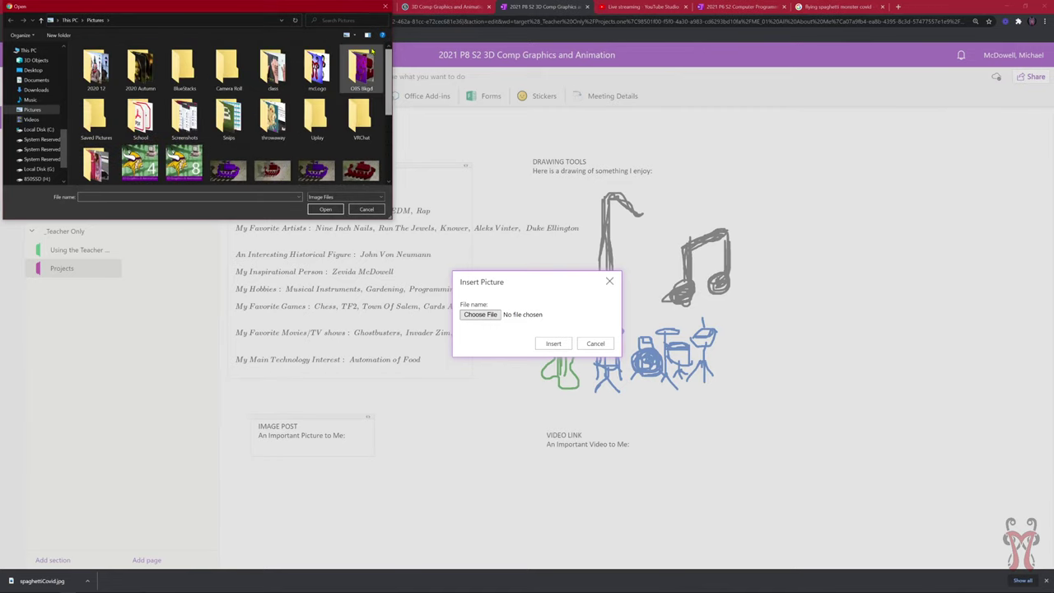
{"action": "left_click", "coordinate": [42, 91]}
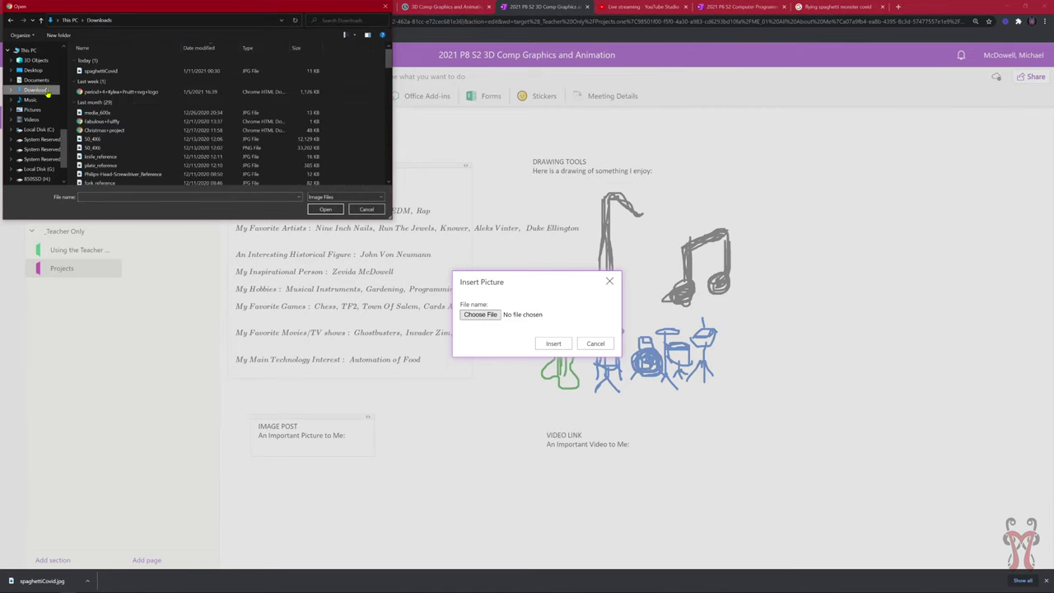
{"action": "left_click", "coordinate": [116, 72]}
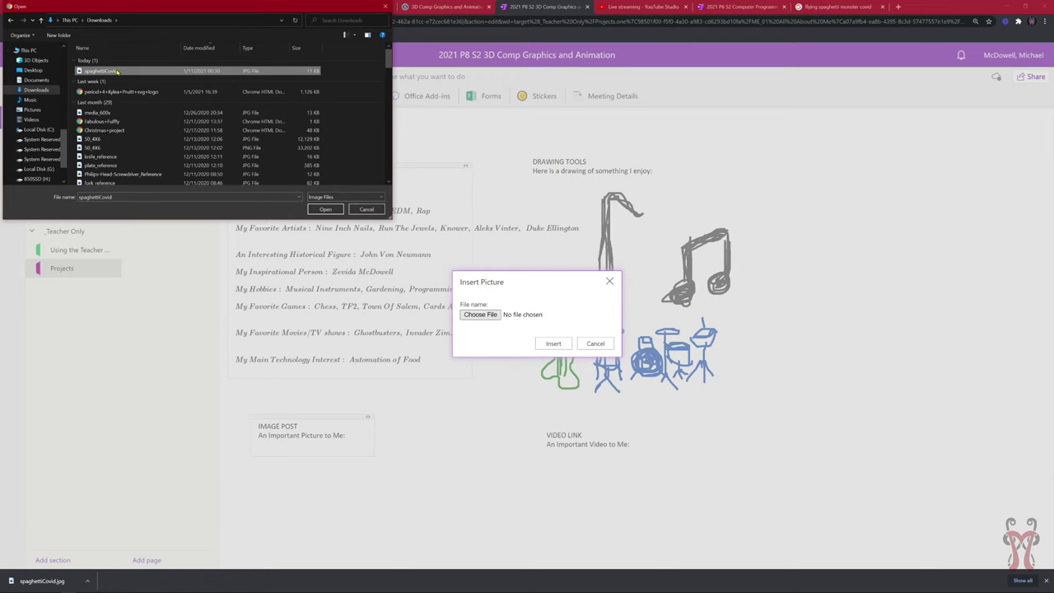
{"action": "double_click", "coordinate": [116, 71]}
{"action": "left_click", "coordinate": [553, 343]}
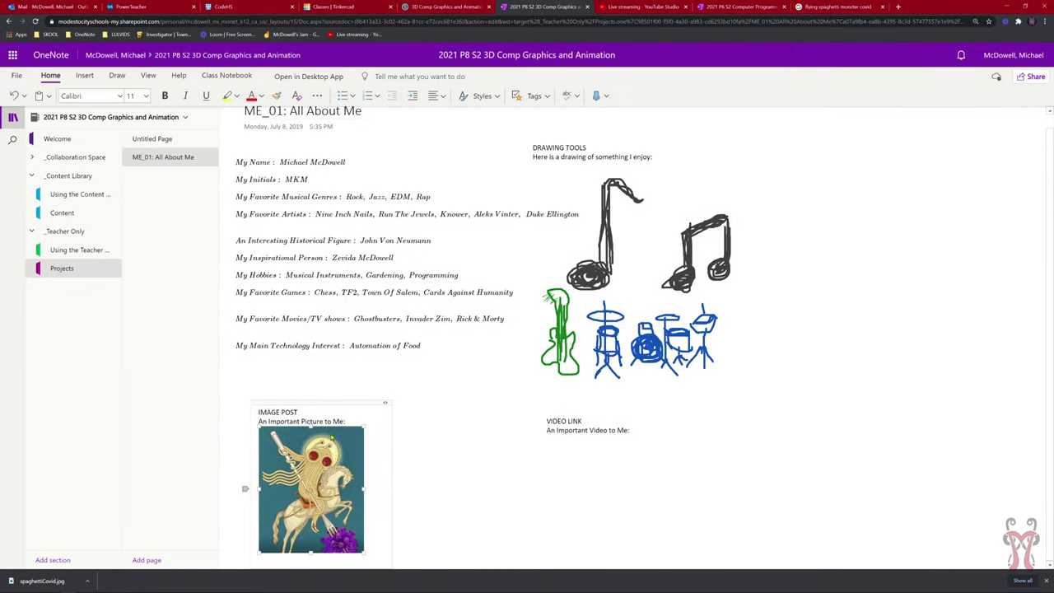
Enlarge the spaghetti monster picture in IMAGE POST toward the page bottom.
{"action": "left_click", "coordinate": [340, 498]}
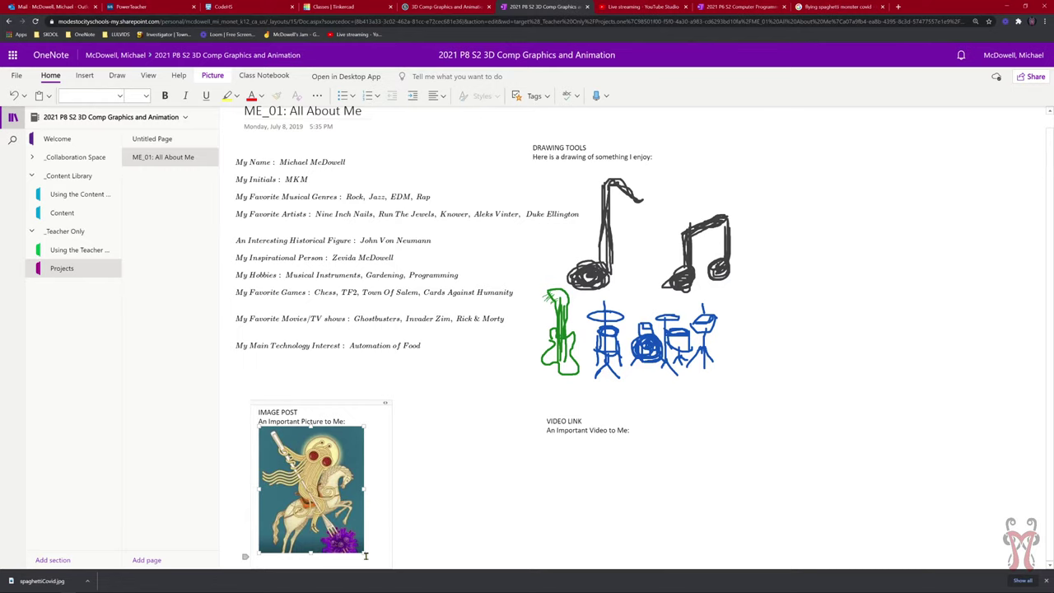
{"action": "left_click_drag", "start_coordinate": [363, 552], "coordinate": [472, 582]}
{"action": "scroll", "coordinate": [476, 510], "scroll_direction": "down", "scroll_amount": 2}
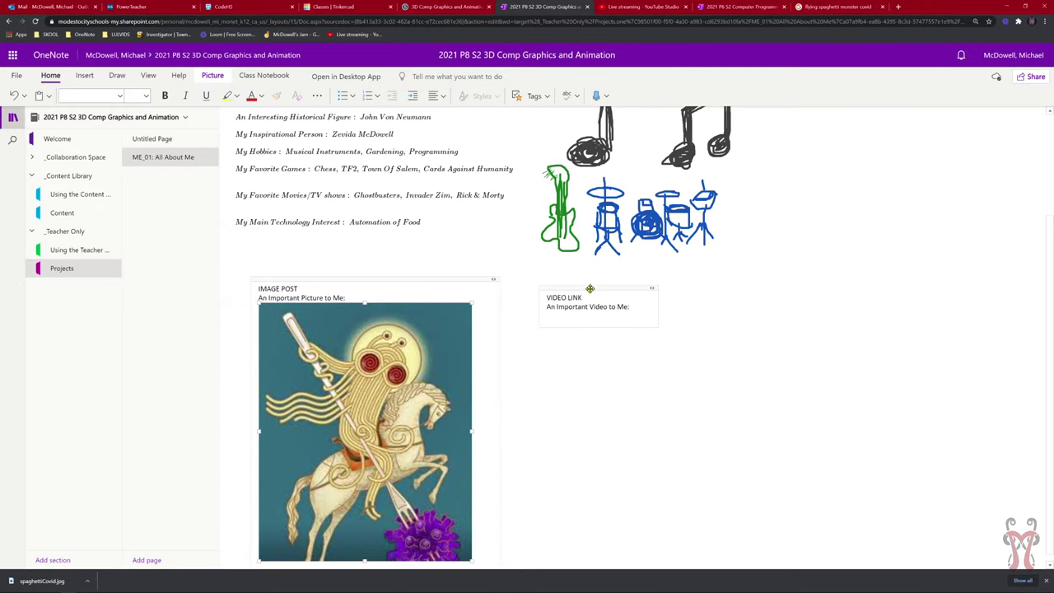
Nudge the VIDEO LINK box slightly up and left beside the picture.
{"action": "left_click_drag", "start_coordinate": [589, 289], "coordinate": [594, 283]}
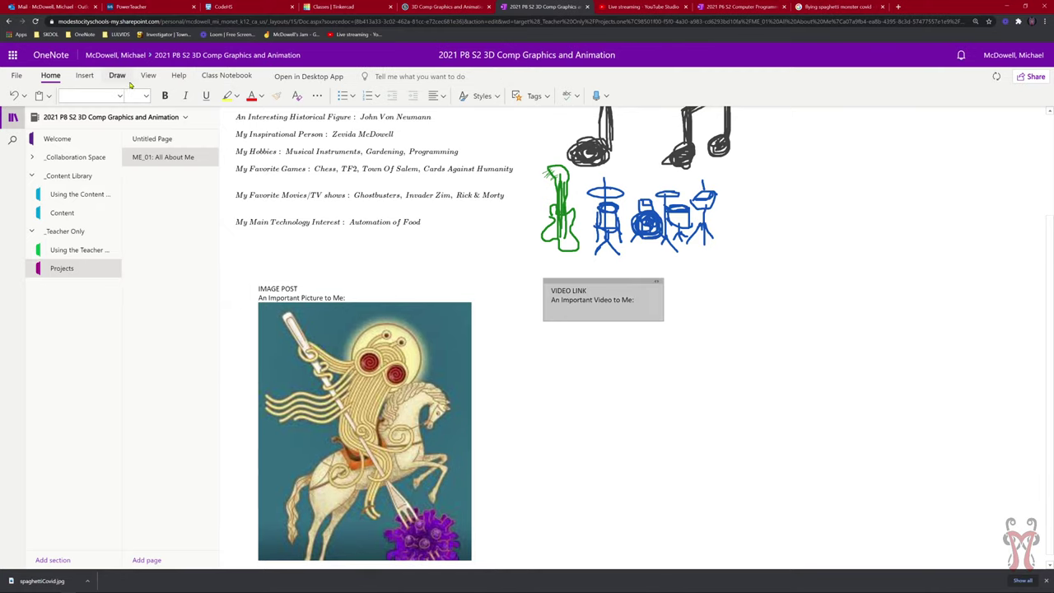
{"action": "left_click", "coordinate": [474, 425]}
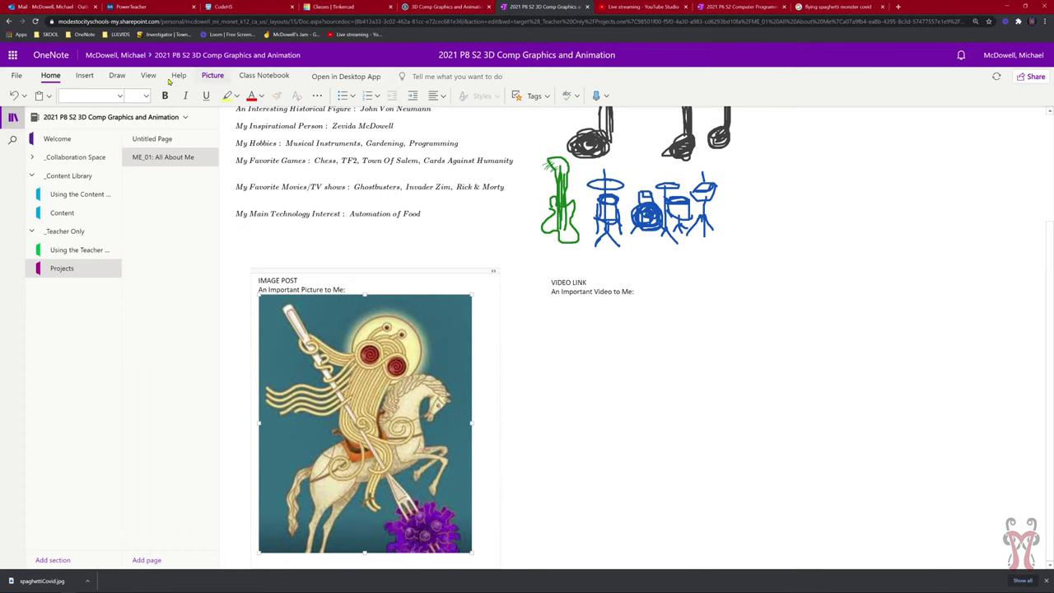
{"action": "left_click", "coordinate": [84, 75]}
{"action": "left_click", "coordinate": [120, 97]}
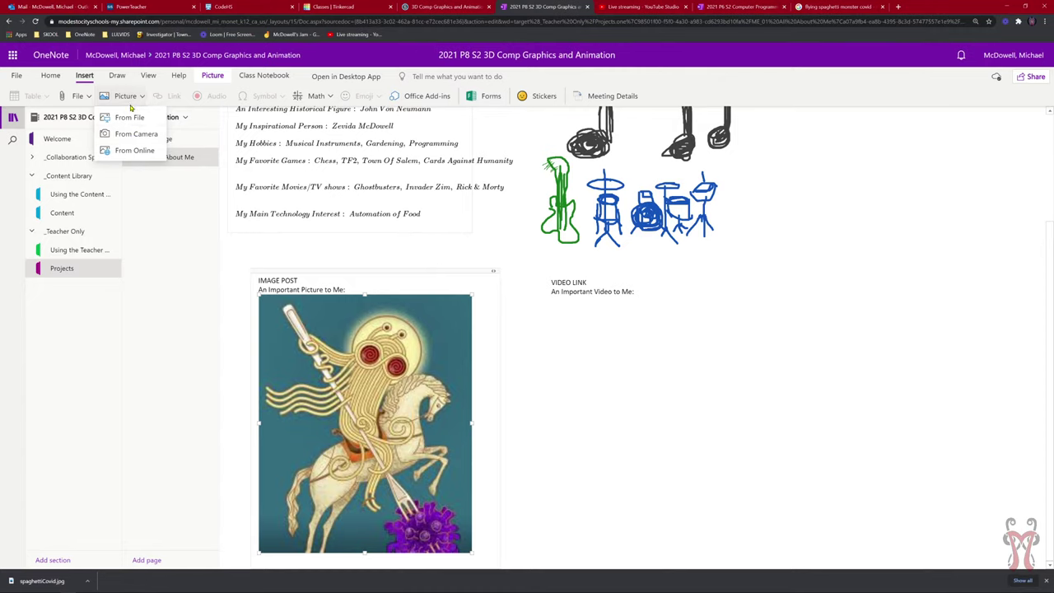
{"action": "left_click", "coordinate": [129, 117]}
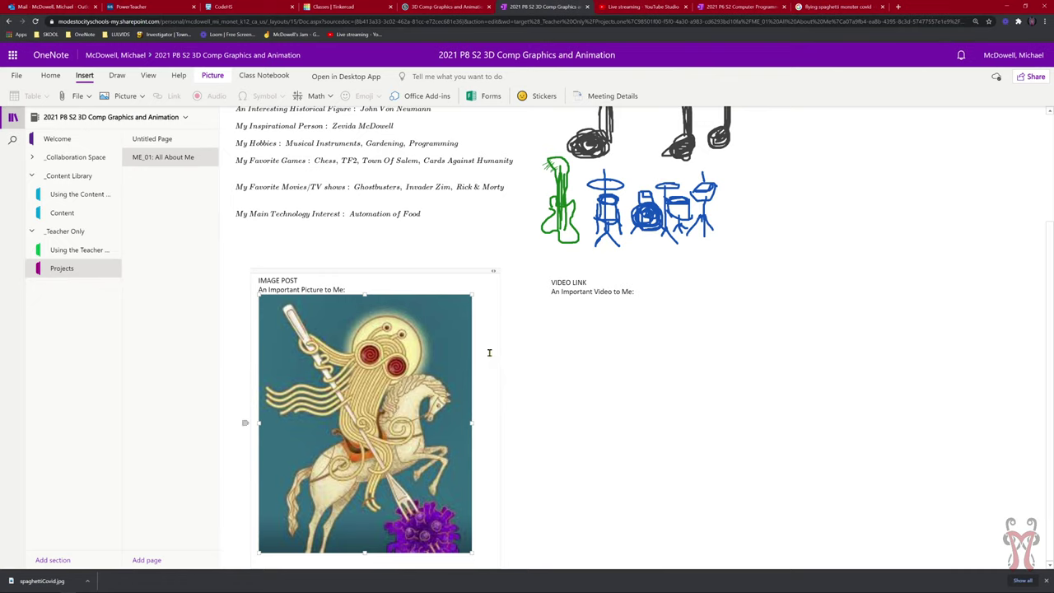
{"action": "left_click", "coordinate": [635, 291]}
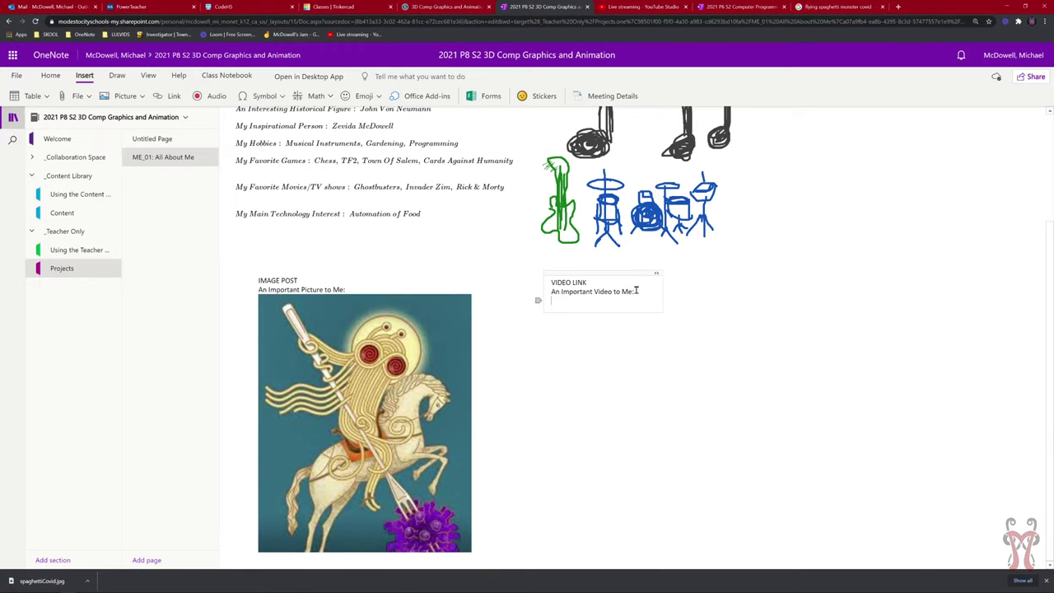
{"action": "left_click_drag", "start_coordinate": [611, 274], "coordinate": [603, 269]}
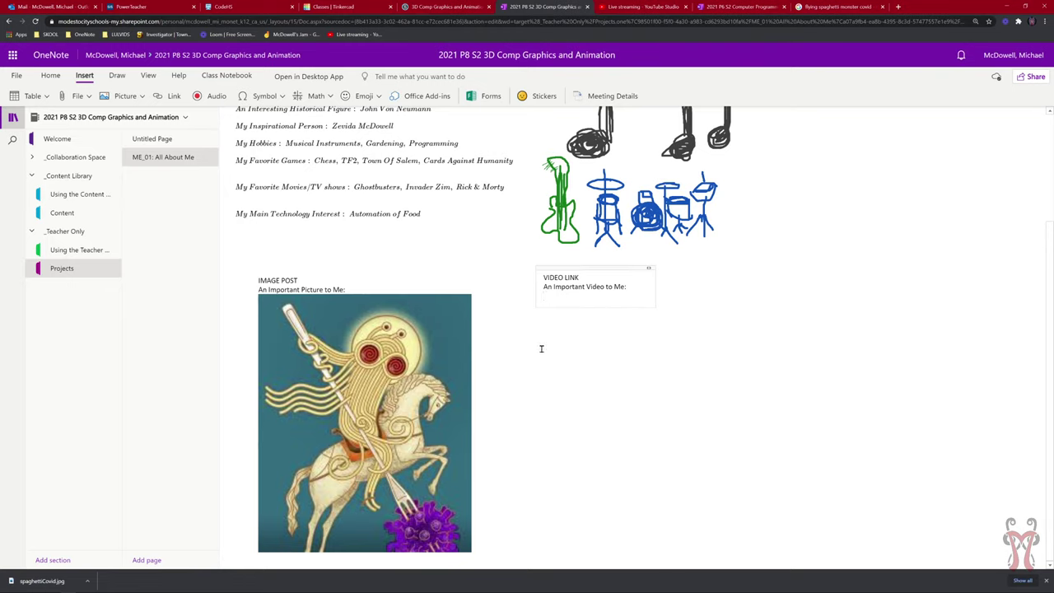
In a new tab, search YouTube for 'knower time traveler'.
{"action": "left_click", "coordinate": [900, 6]}
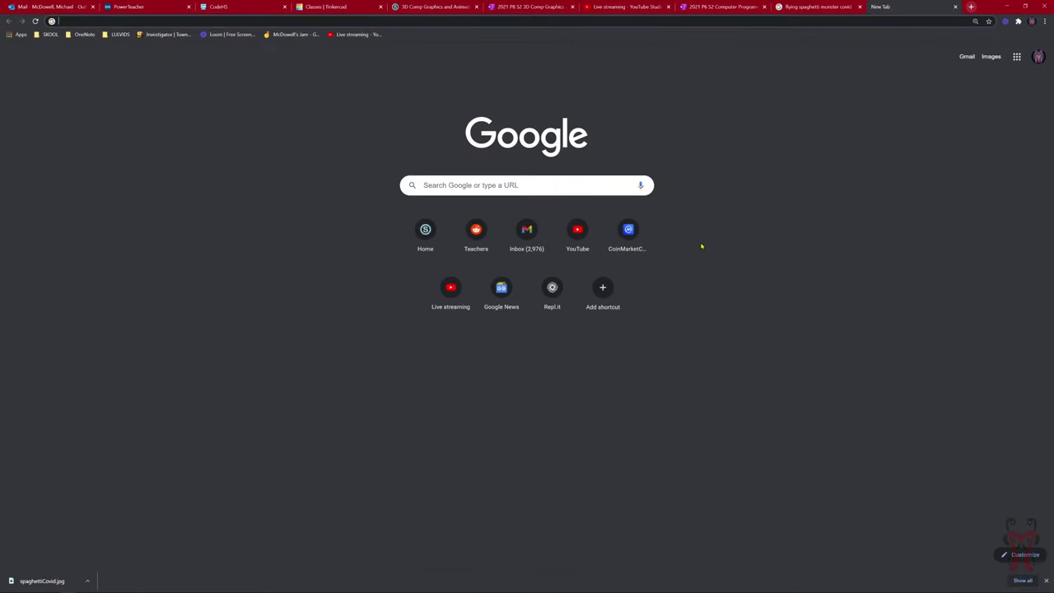
{"action": "left_click", "coordinate": [576, 229]}
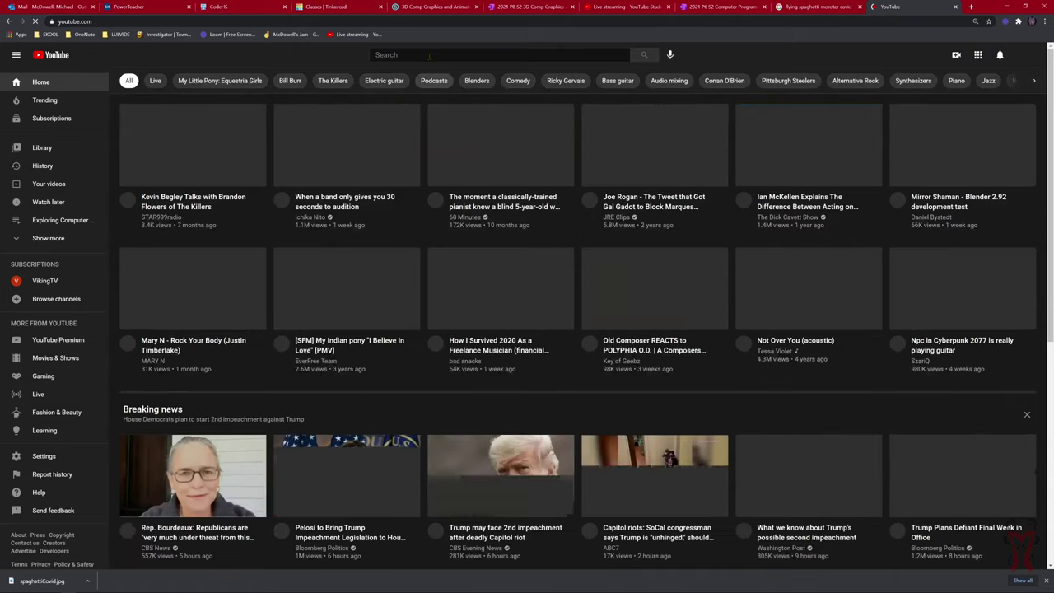
{"action": "left_click", "coordinate": [426, 53]}
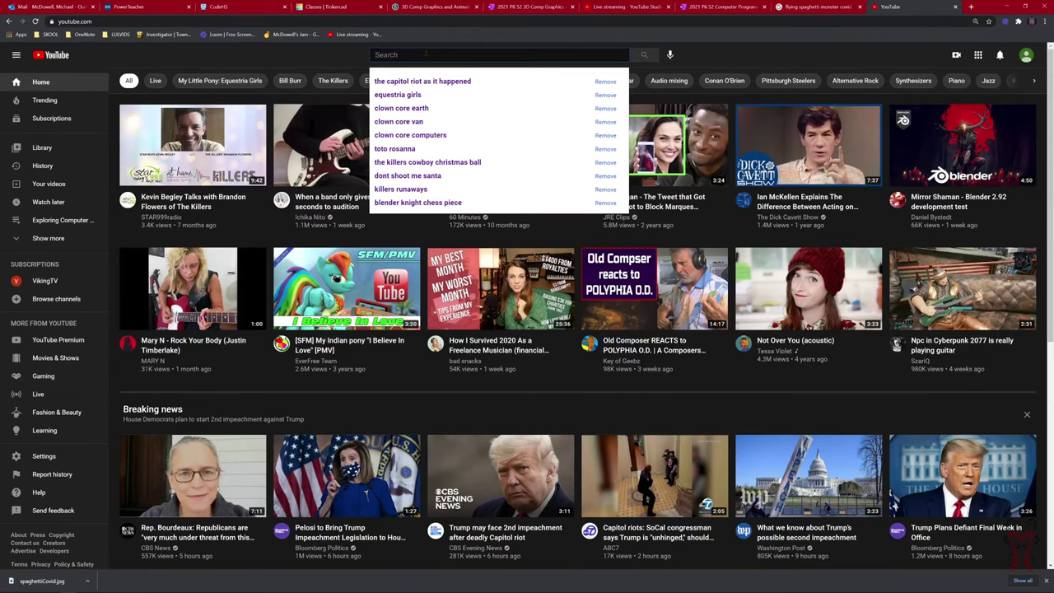
{"action": "type", "text": "knower"}
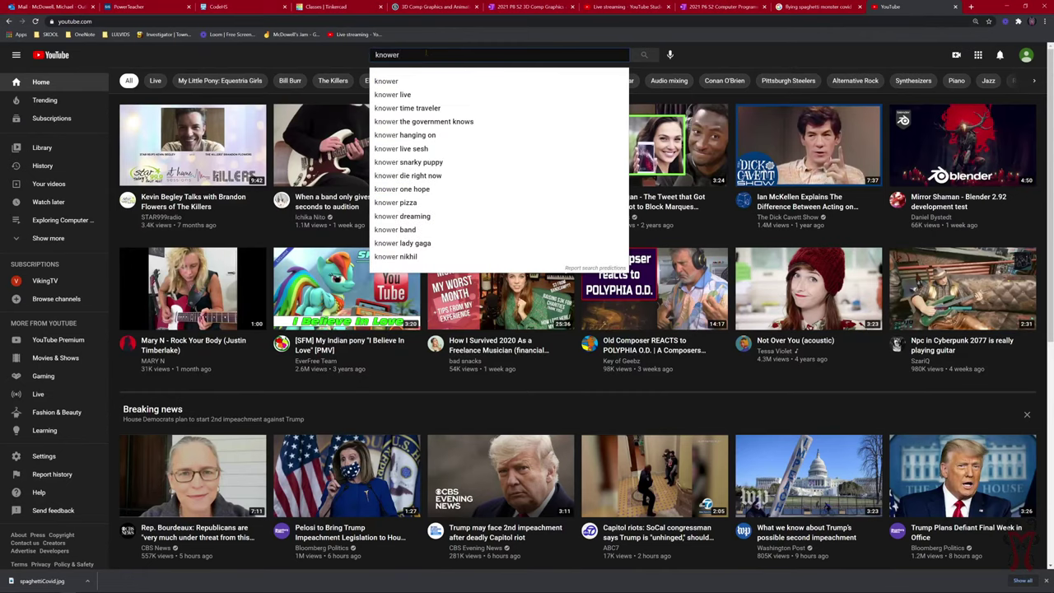
{"action": "key", "text": "Down"}
{"action": "key", "text": "Down"}
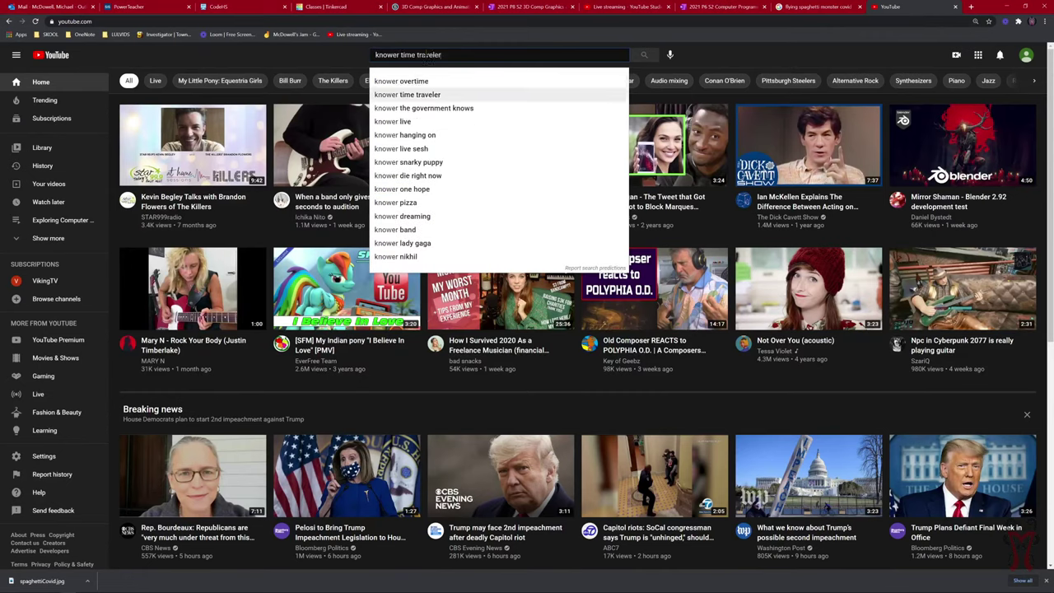
{"action": "key", "text": "Return"}
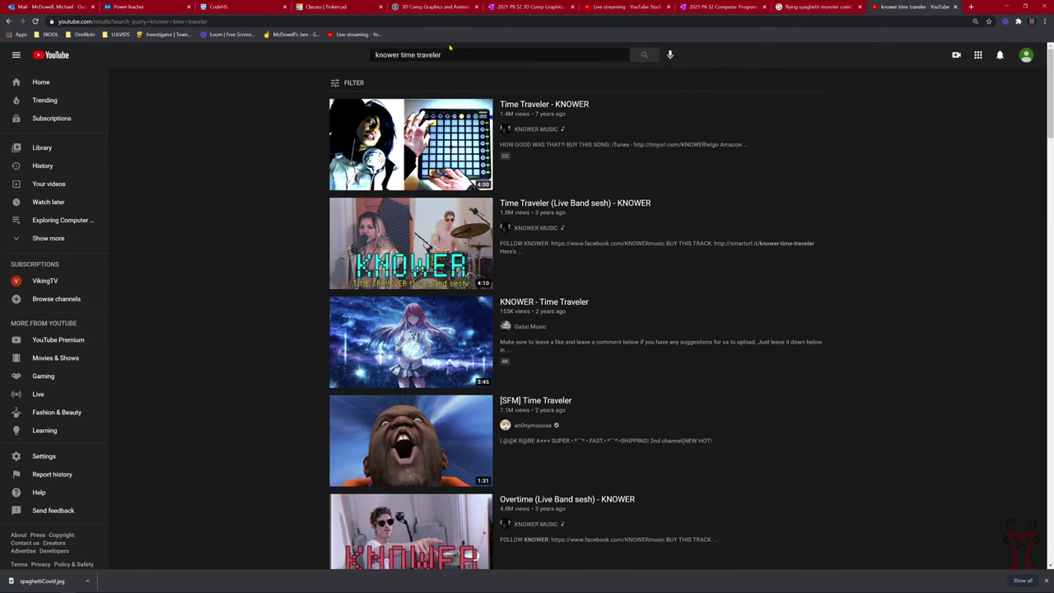
Change the YouTube search to 'knower overtime' and run it.
{"action": "left_click_drag", "start_coordinate": [449, 55], "coordinate": [402, 54]}
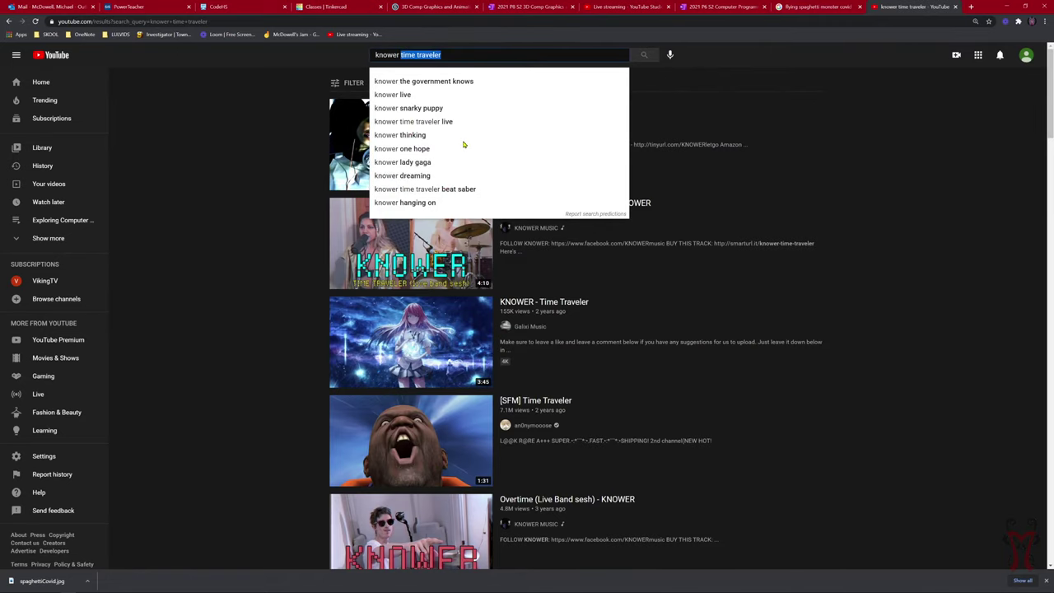
{"action": "key", "text": "BackSpace"}
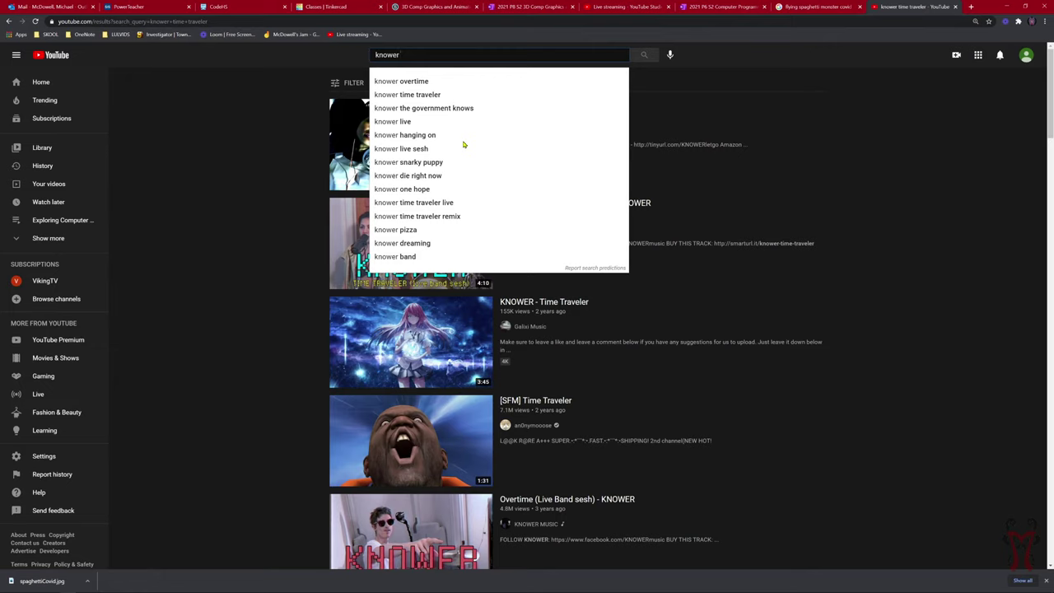
{"action": "type", "text": "overtime"}
{"action": "key", "text": "Return"}
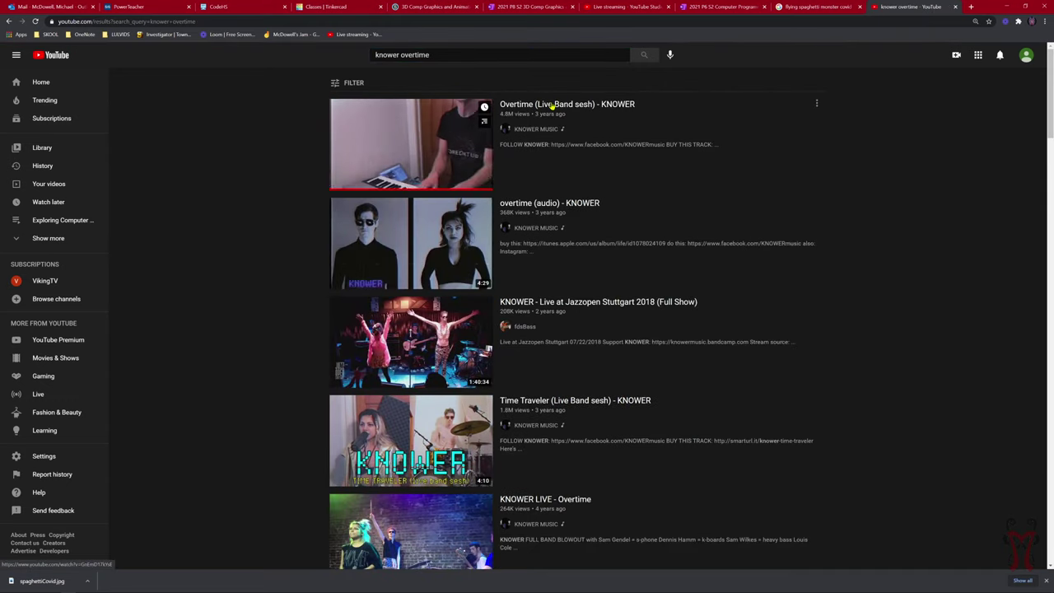
Open and pause Overtime (Live Band sesh) - KNOWER, then copy its address-bar URL.
{"action": "left_click", "coordinate": [553, 104]}
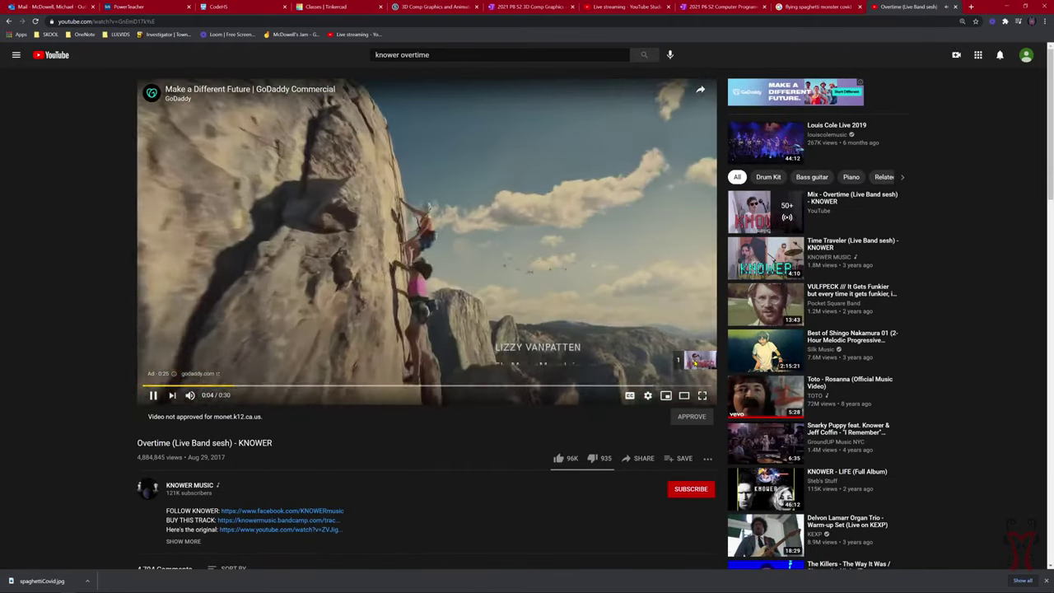
{"action": "left_click", "coordinate": [688, 362]}
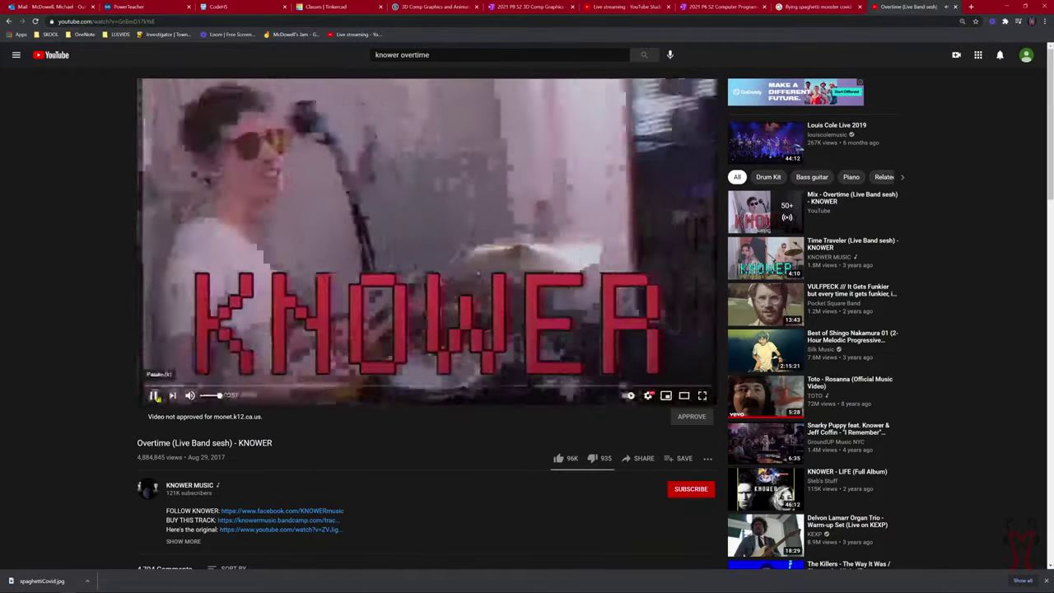
{"action": "left_click", "coordinate": [154, 395]}
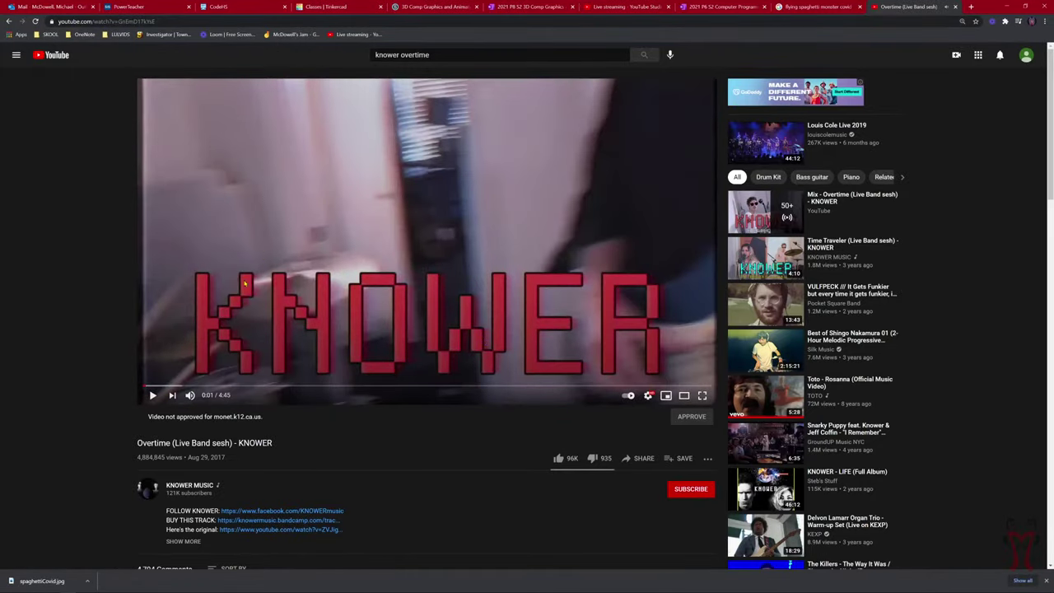
{"action": "left_click", "coordinate": [112, 23]}
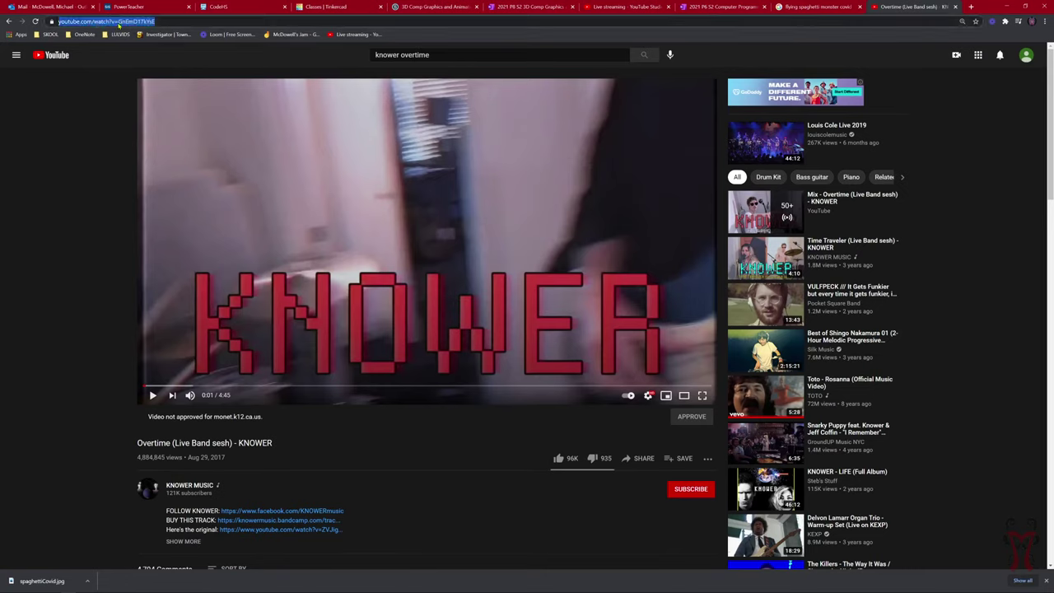
{"action": "right_click", "coordinate": [119, 26]}
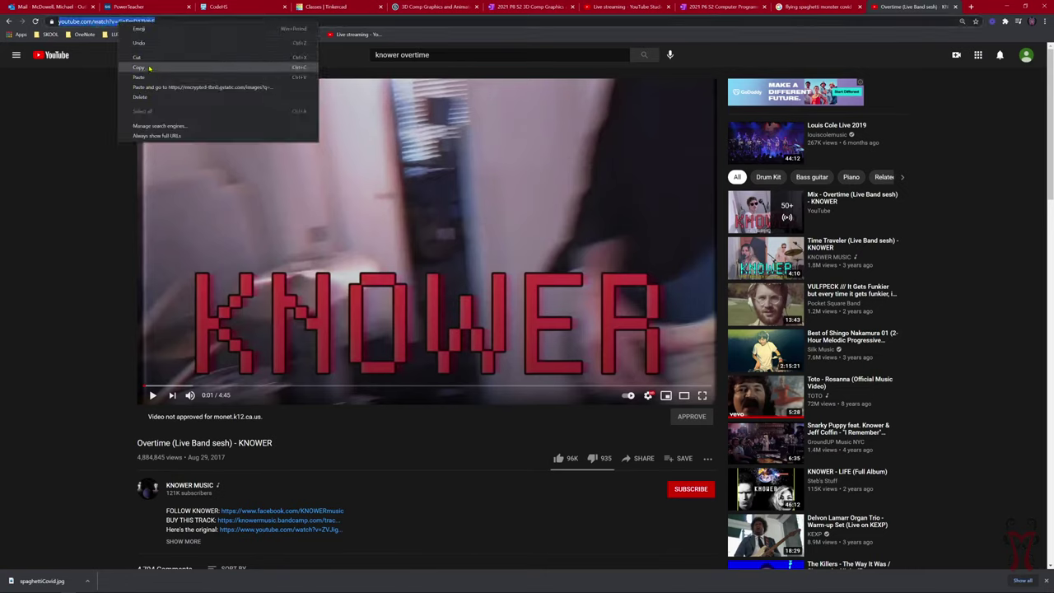
{"action": "left_click", "coordinate": [139, 67]}
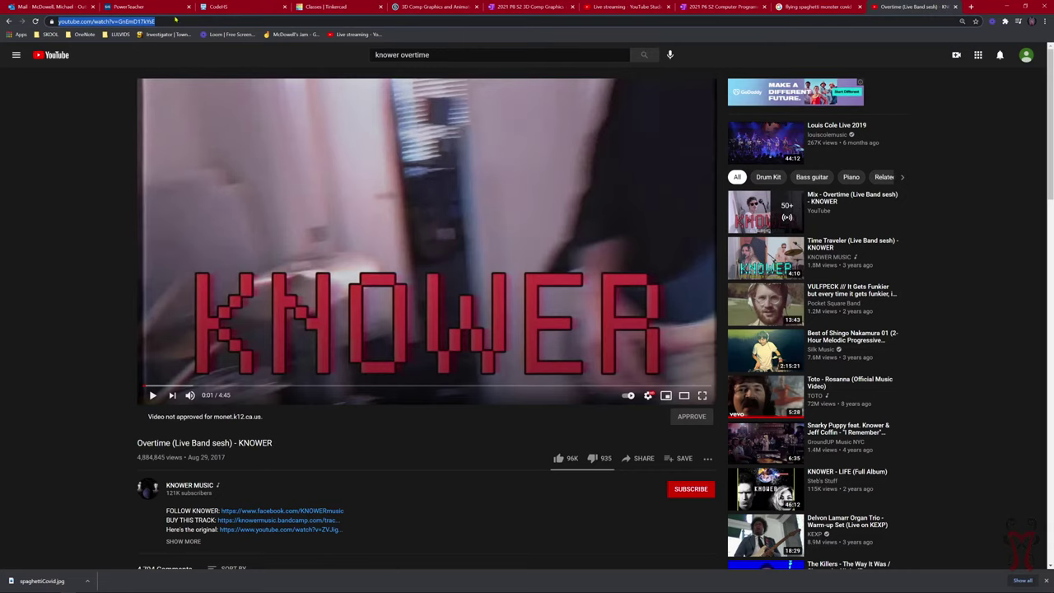
{"action": "left_click", "coordinate": [540, 5]}
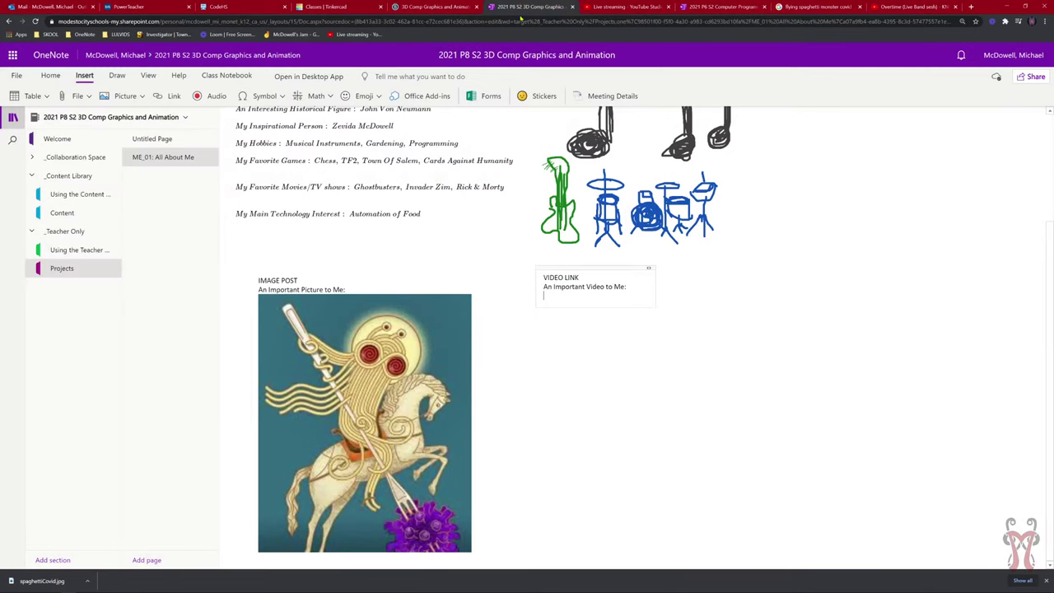
Paste the KNOWER video link on a new line in the VIDEO LINK box so it embeds.
{"action": "left_click", "coordinate": [563, 298]}
{"action": "right_click", "coordinate": [570, 301]}
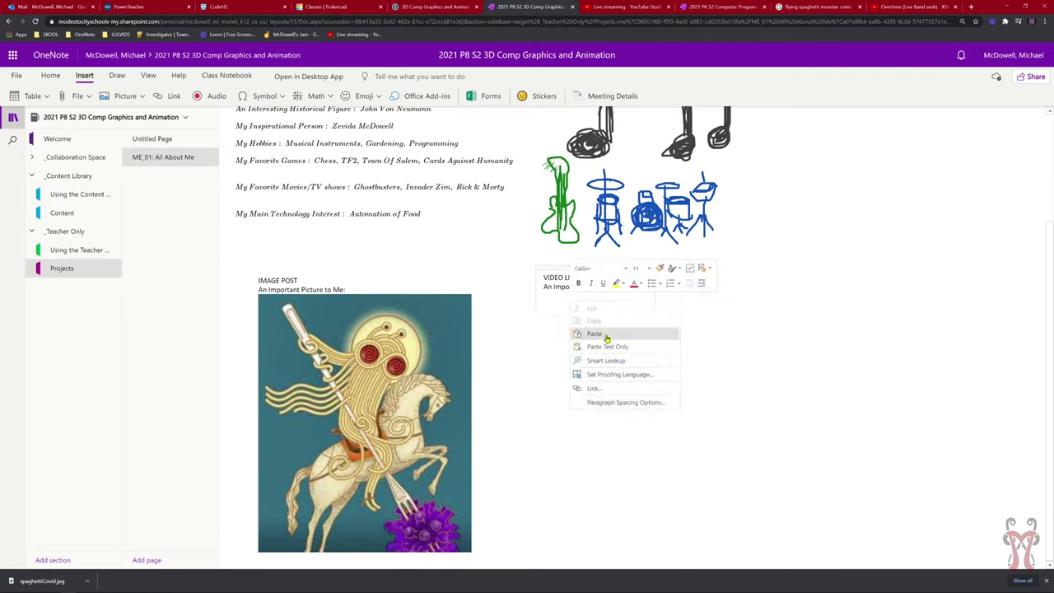
{"action": "left_click", "coordinate": [595, 333]}
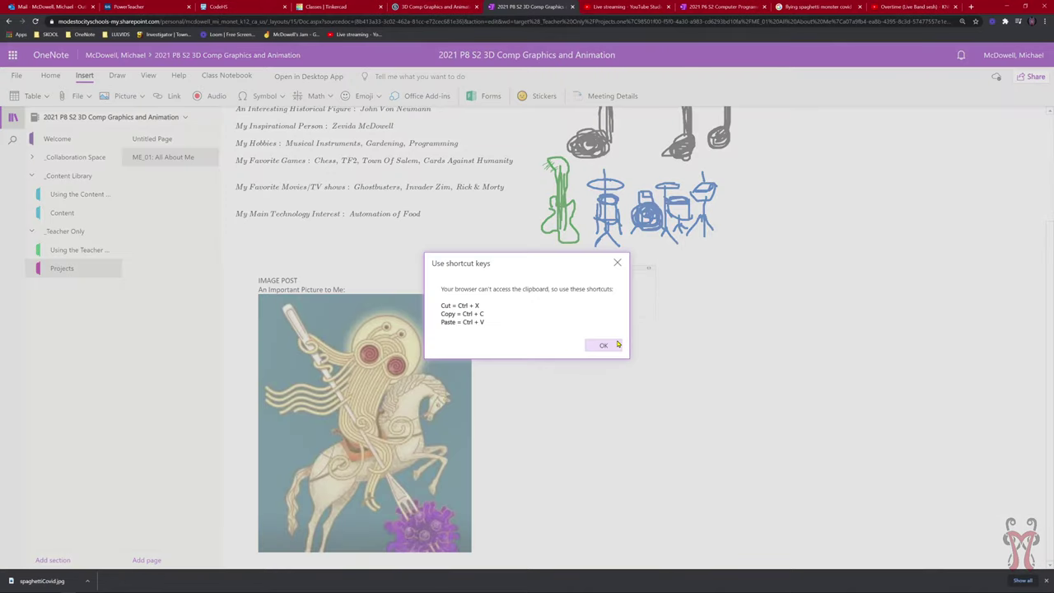
{"action": "left_click", "coordinate": [617, 262]}
{"action": "key", "text": "ctrl+v"}
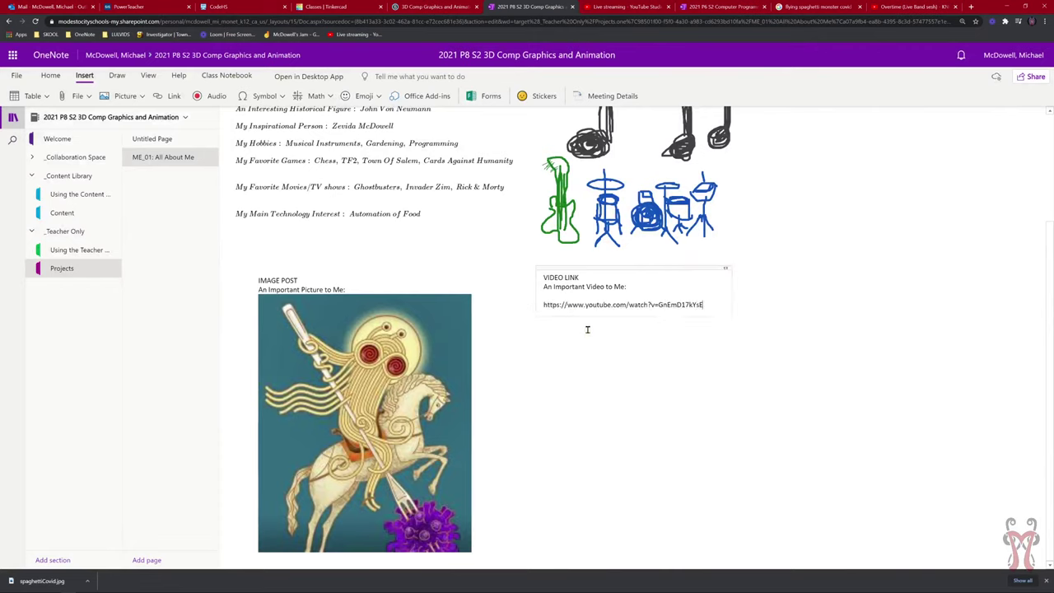
{"action": "key", "text": "Return"}
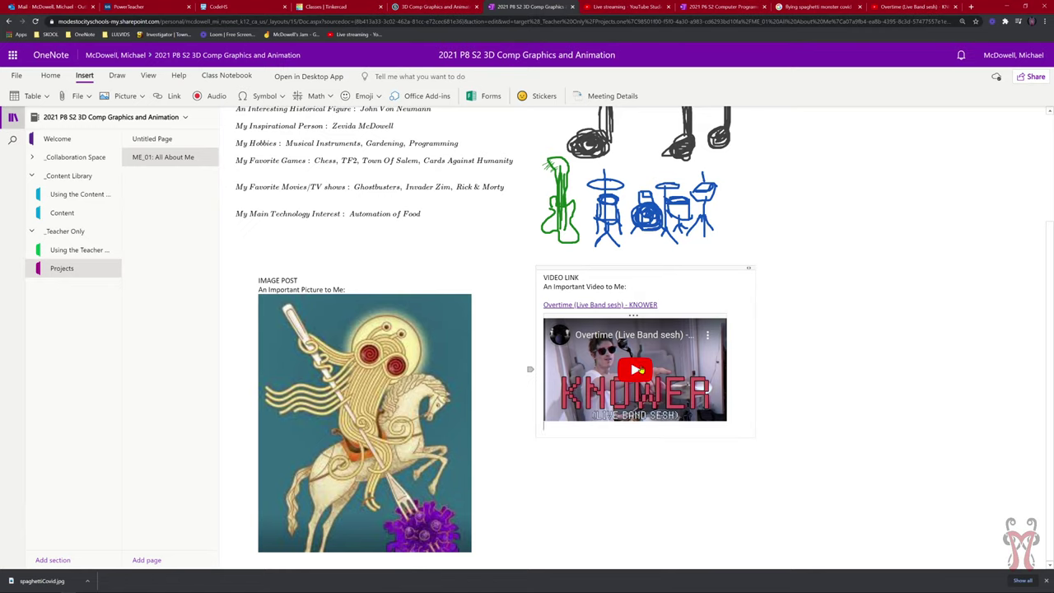
Test-play the embedded video, then delete the embed and the link text.
{"action": "left_click", "coordinate": [638, 372]}
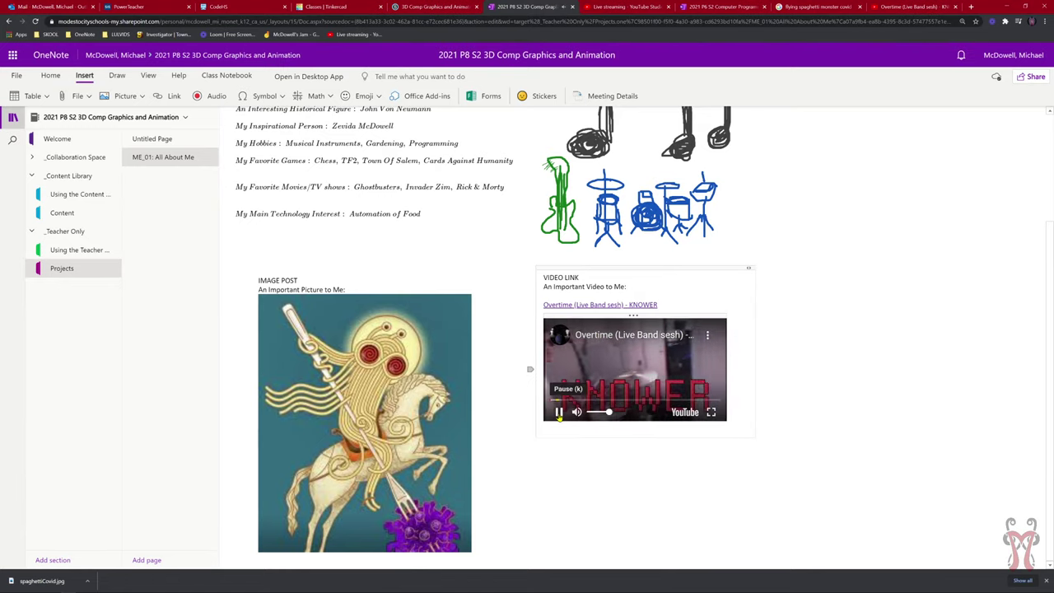
{"action": "left_click", "coordinate": [558, 412]}
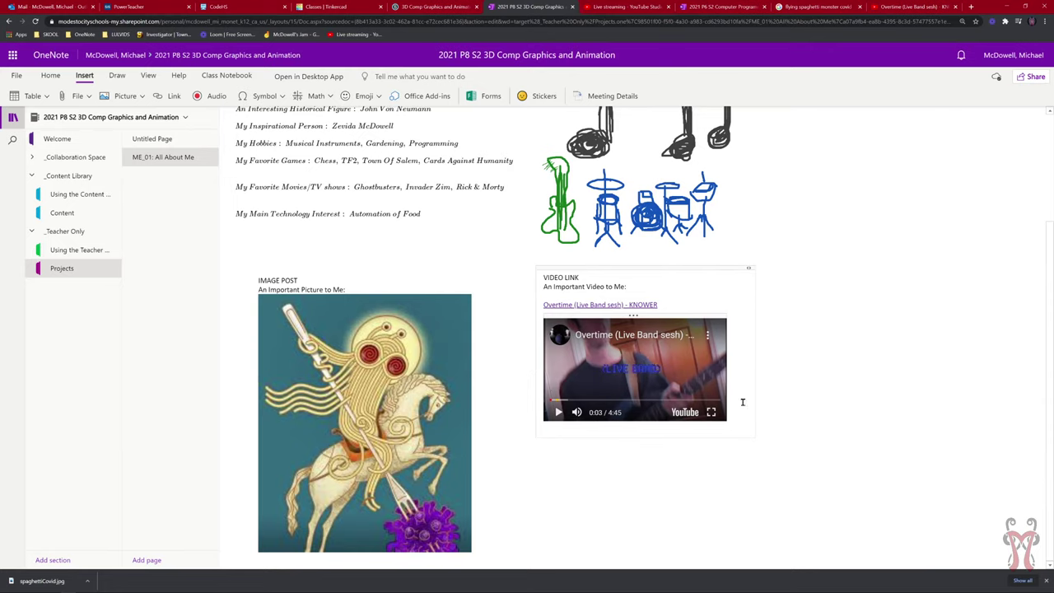
{"action": "key", "text": "ctrl+z"}
{"action": "key", "text": "ctrl+z"}
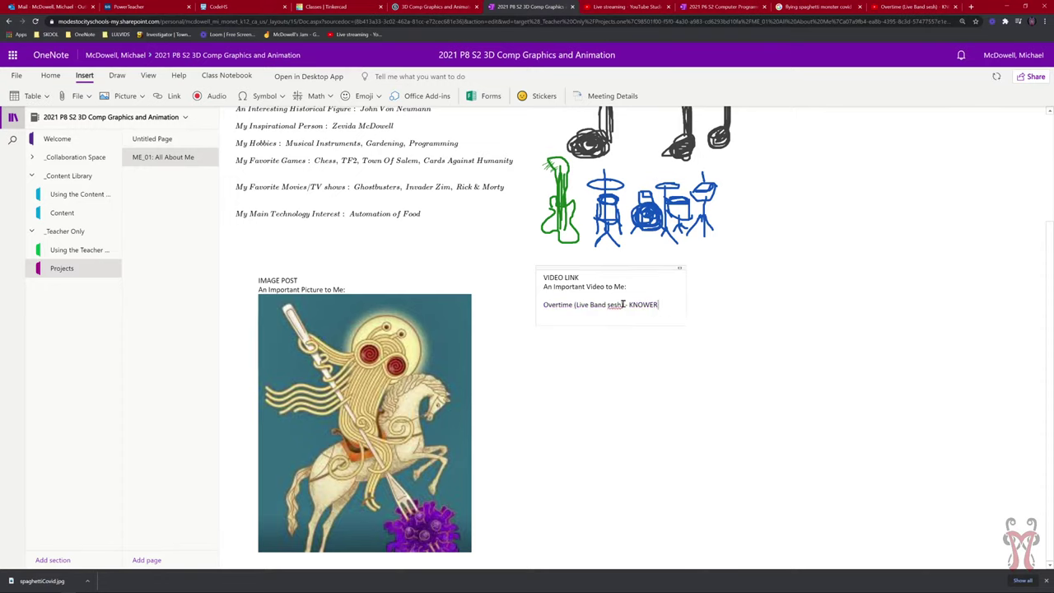
{"action": "key", "text": "ctrl+shift+Left"}
{"action": "key", "text": "ctrl+shift+Left"}
{"action": "key", "text": "ctrl+shift+Left"}
{"action": "key", "text": "ctrl+shift+Left"}
{"action": "key", "text": "ctrl+shift+Left"}
{"action": "key", "text": "ctrl+shift+Left"}
{"action": "key", "text": "ctrl+shift+Left"}
{"action": "key", "text": "BackSpace"}
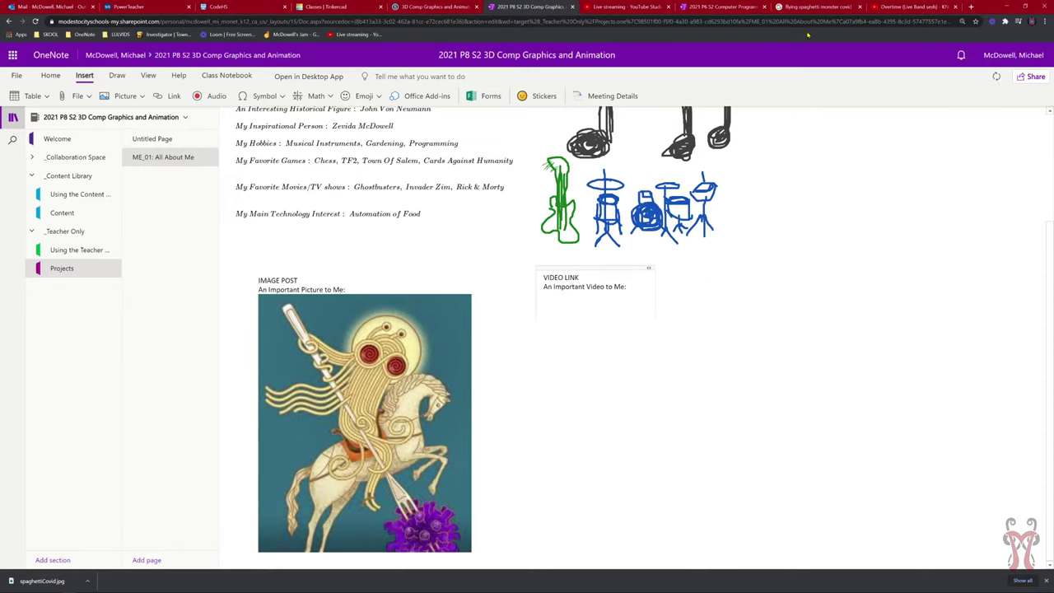
Seek the KNOWER video to 3:39 and copy its video URL at the current time.
{"action": "left_click", "coordinate": [884, 5]}
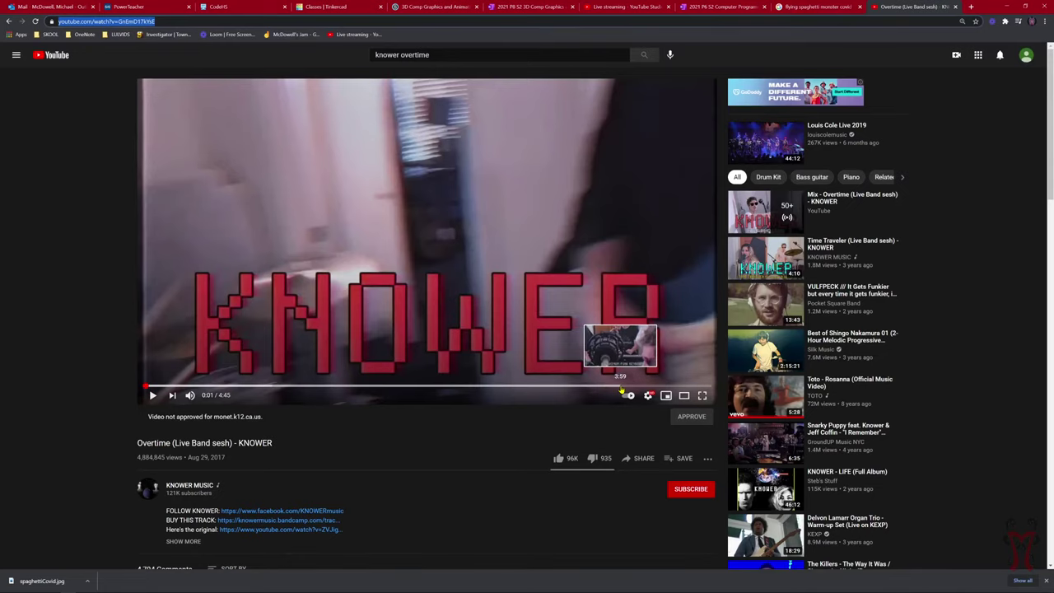
{"action": "left_click", "coordinate": [591, 386]}
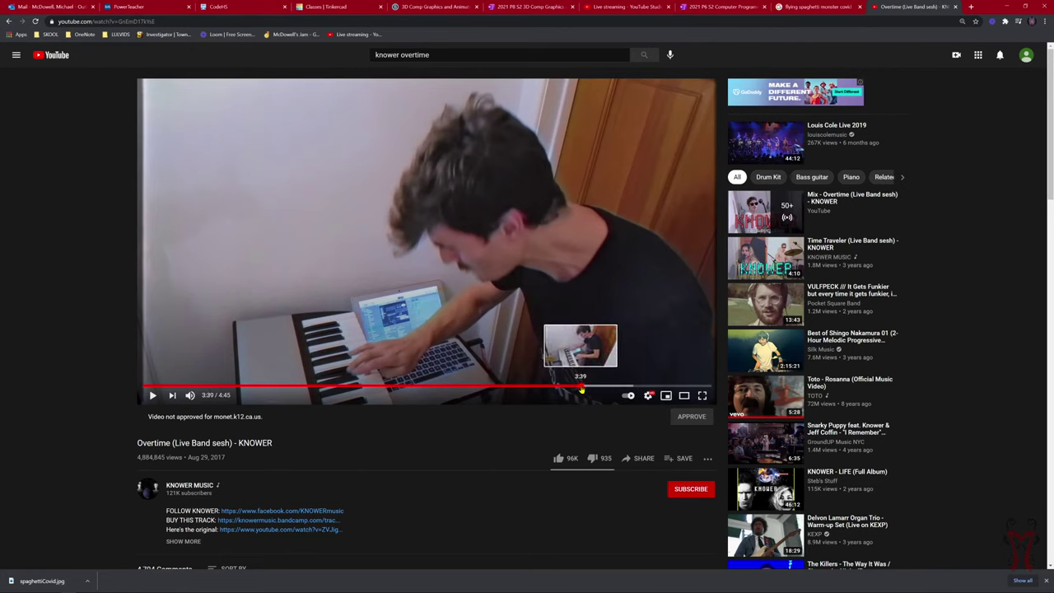
{"action": "left_click", "coordinate": [582, 387]}
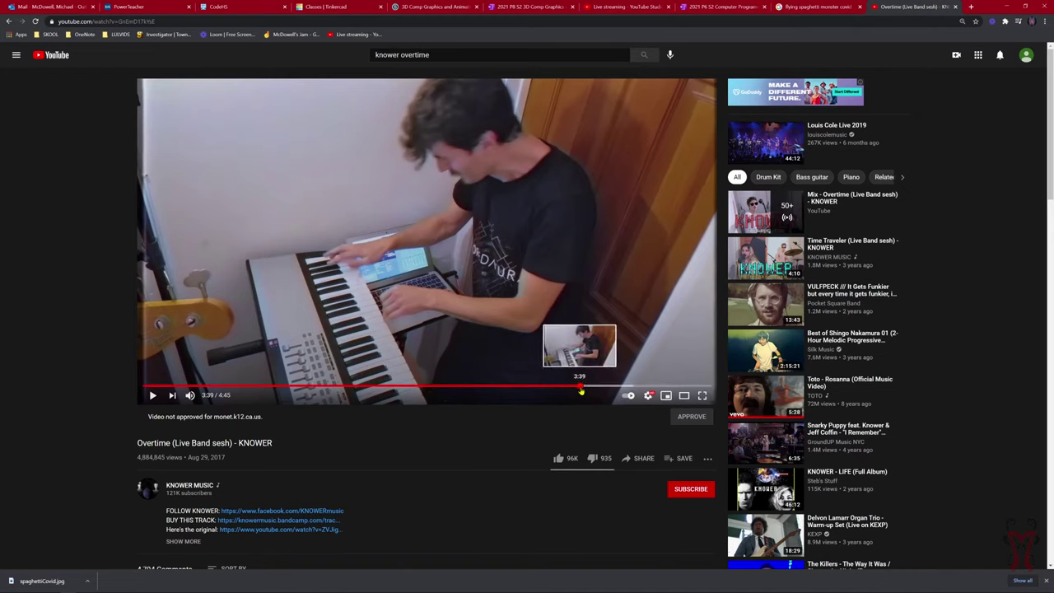
{"action": "right_click", "coordinate": [582, 393]}
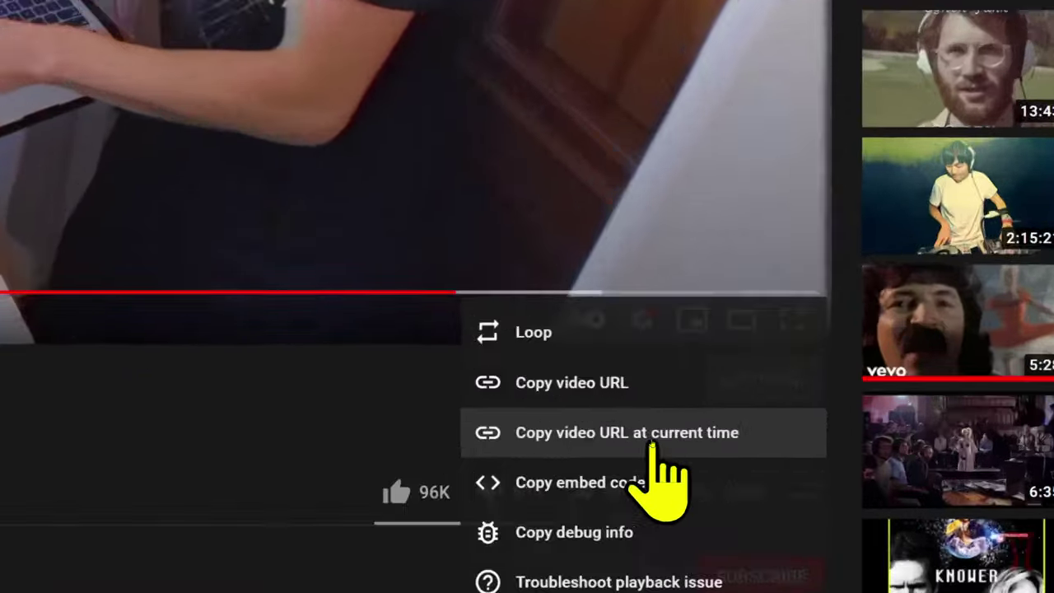
{"action": "left_click", "coordinate": [651, 443]}
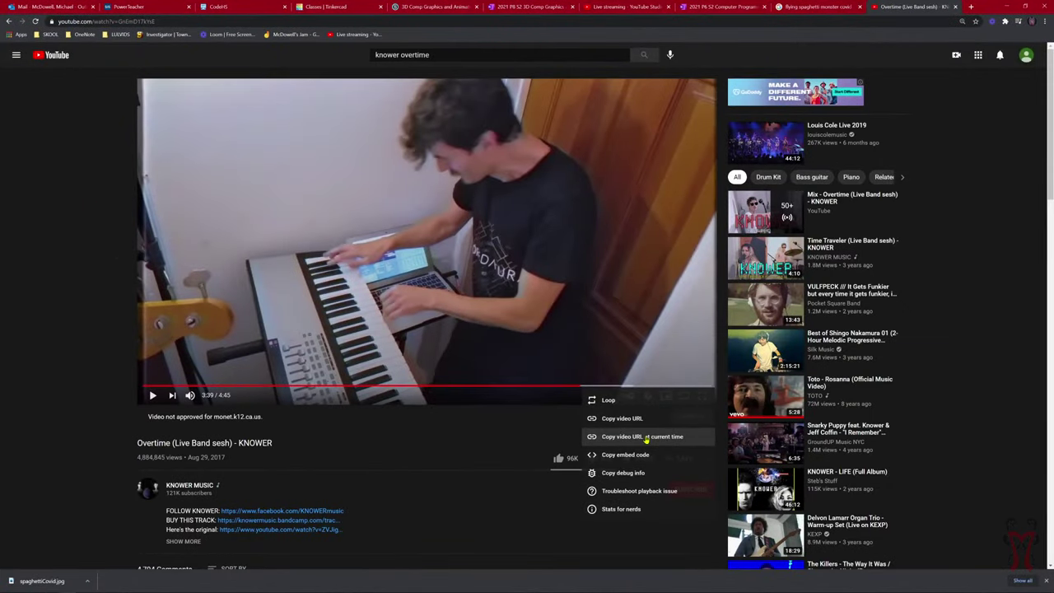
{"action": "left_click", "coordinate": [646, 441]}
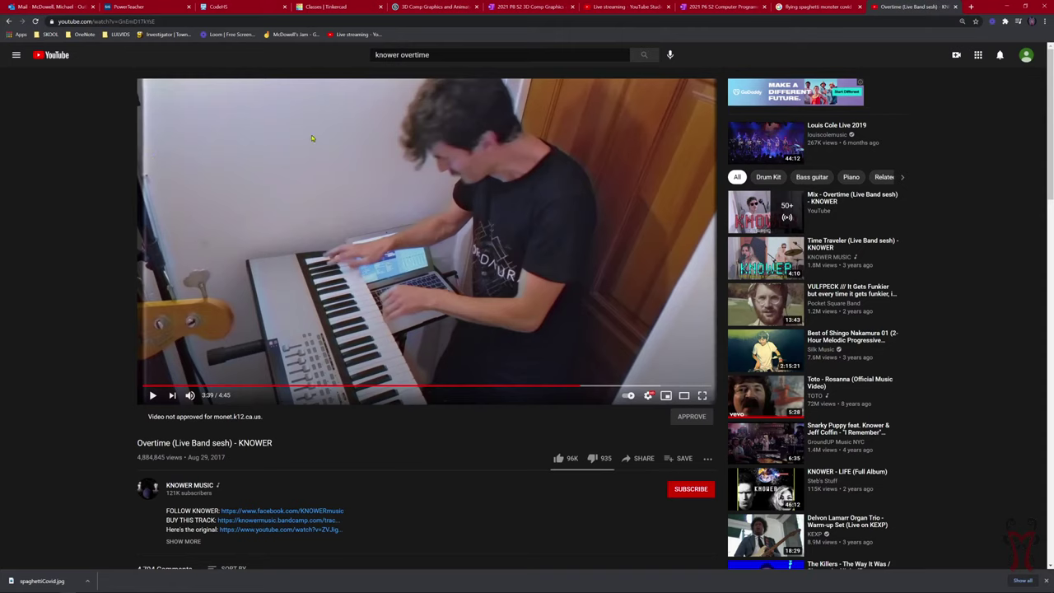
{"action": "left_click", "coordinate": [522, 5]}
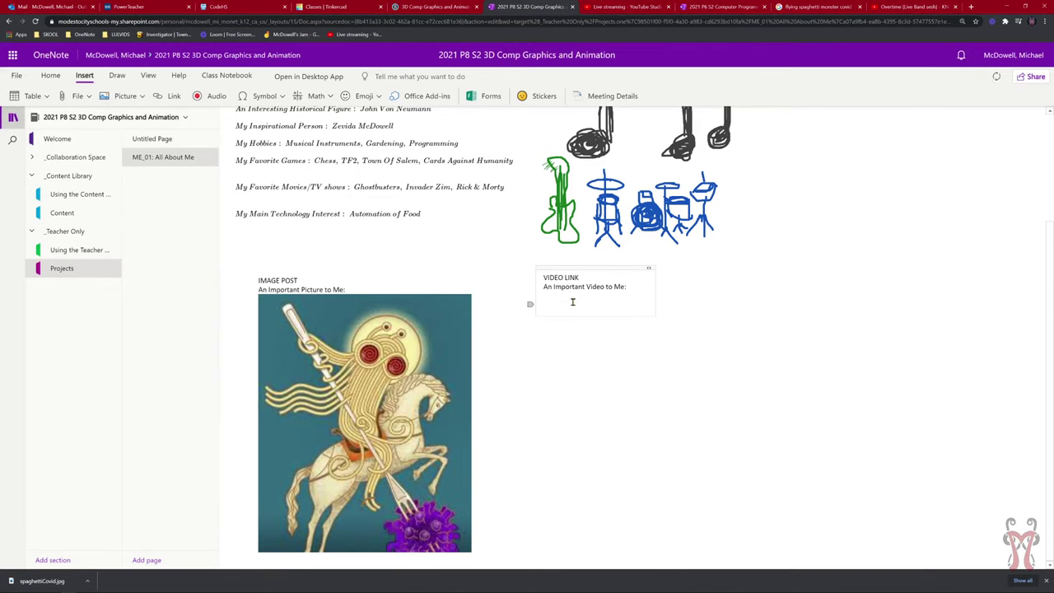
Paste the t=219 youtu.be link into VIDEO LINK and test-play the embedded Overtime video.
{"action": "key", "text": "ctrl+v"}
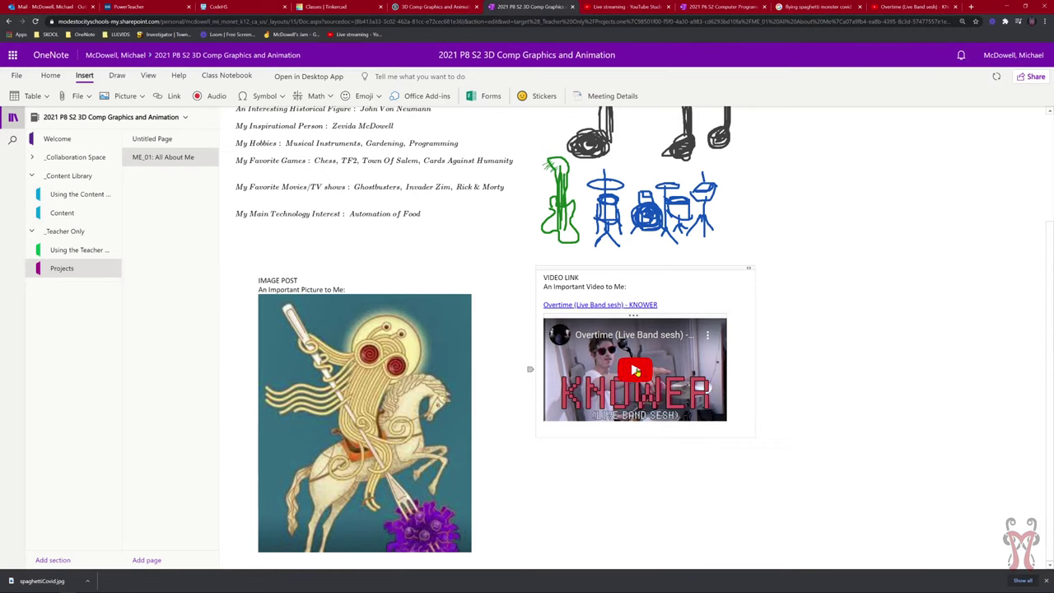
{"action": "left_click", "coordinate": [650, 392]}
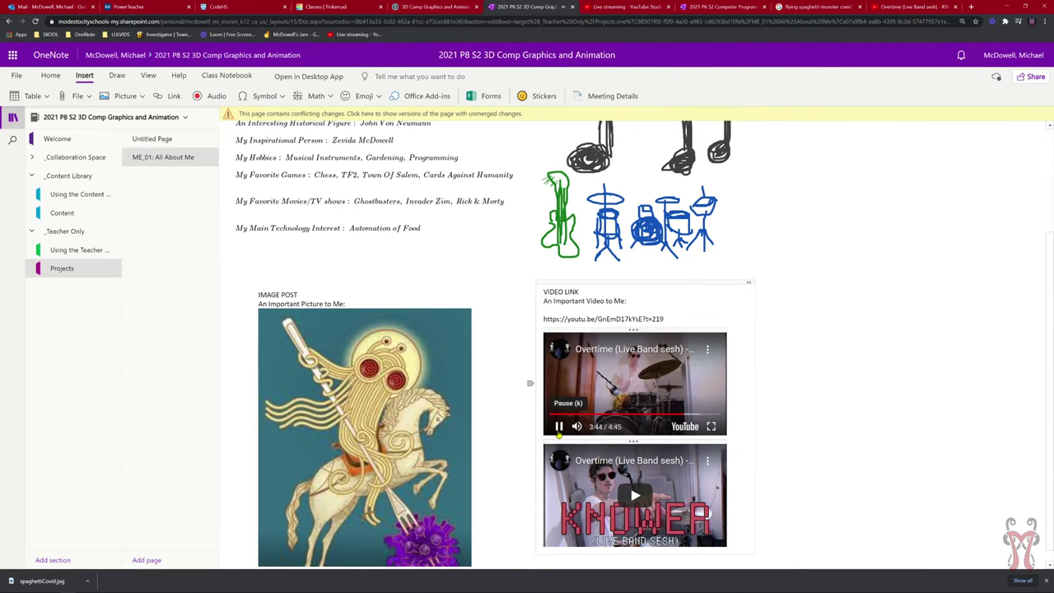
{"action": "left_click", "coordinate": [559, 427]}
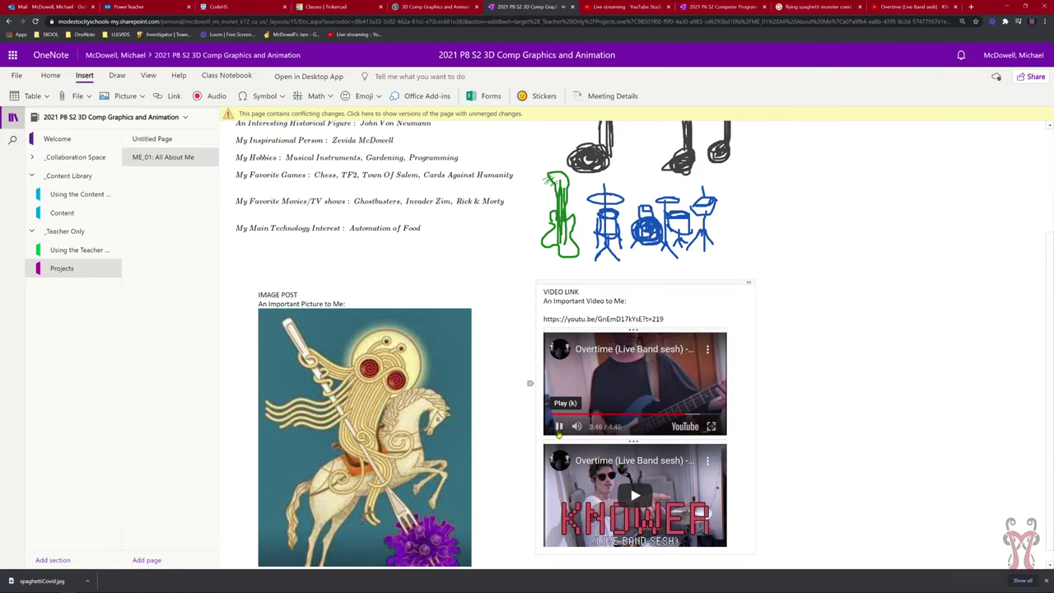
{"action": "scroll", "coordinate": [677, 439], "scroll_direction": "down", "scroll_amount": 1}
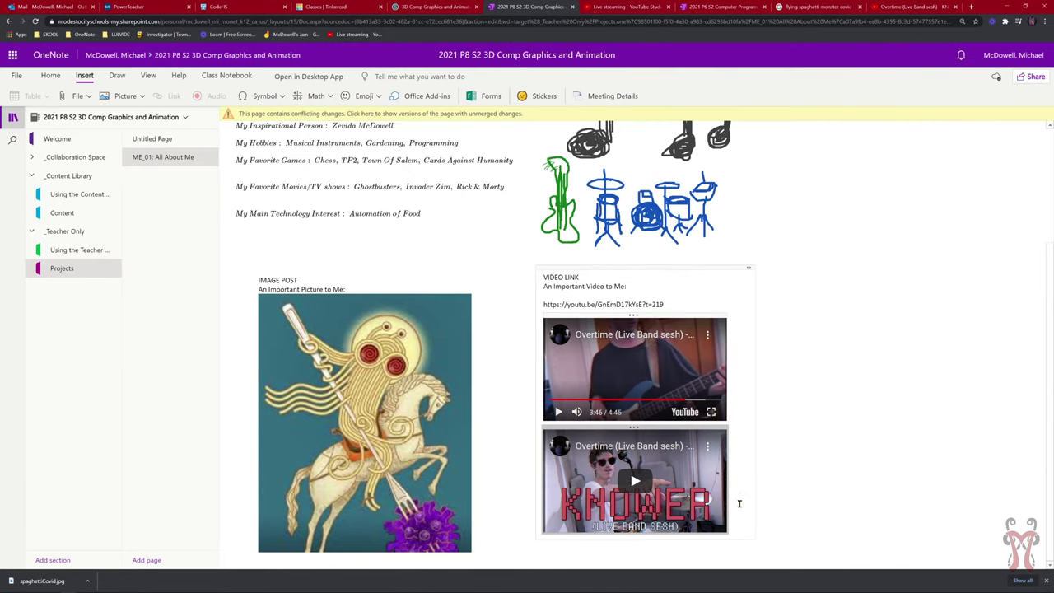
{"action": "scroll", "coordinate": [816, 404], "scroll_direction": "up", "scroll_amount": 4}
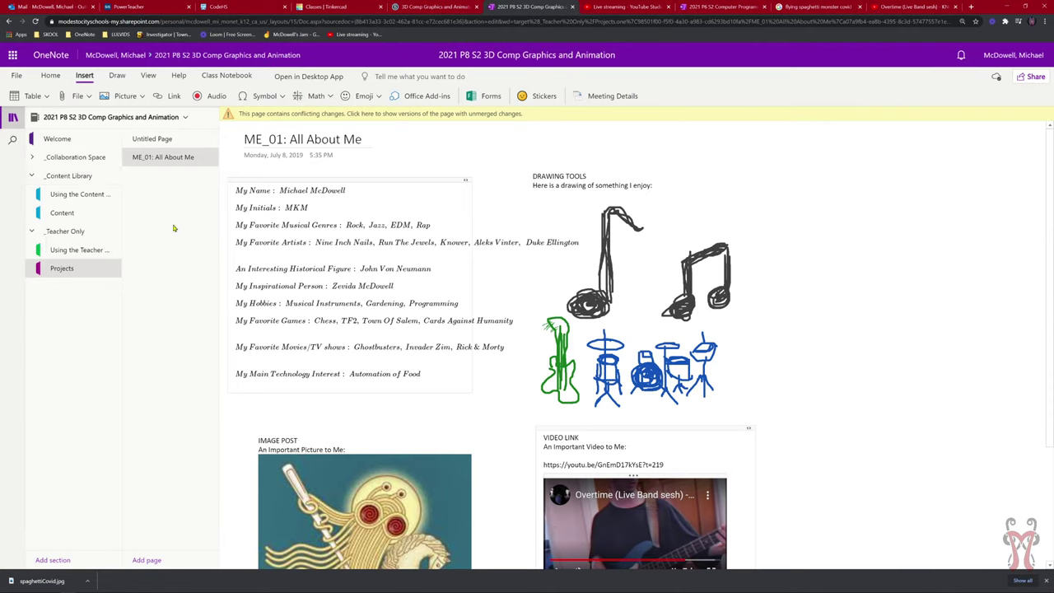
Copy a link to the ME_01: All About Me page and go to the Schoology tab.
{"action": "right_click", "coordinate": [158, 160]}
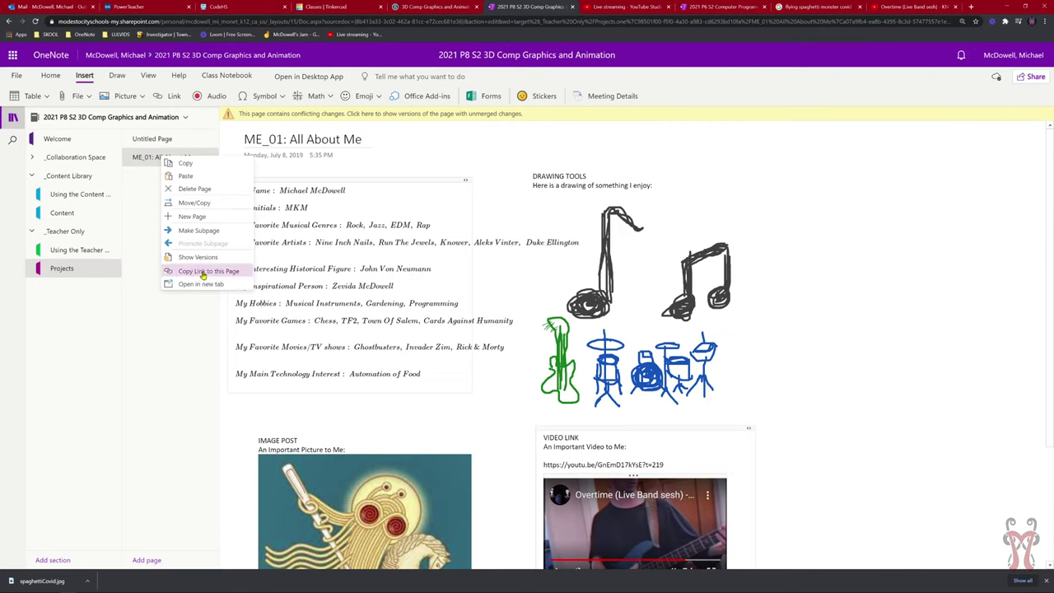
{"action": "left_click", "coordinate": [203, 272]}
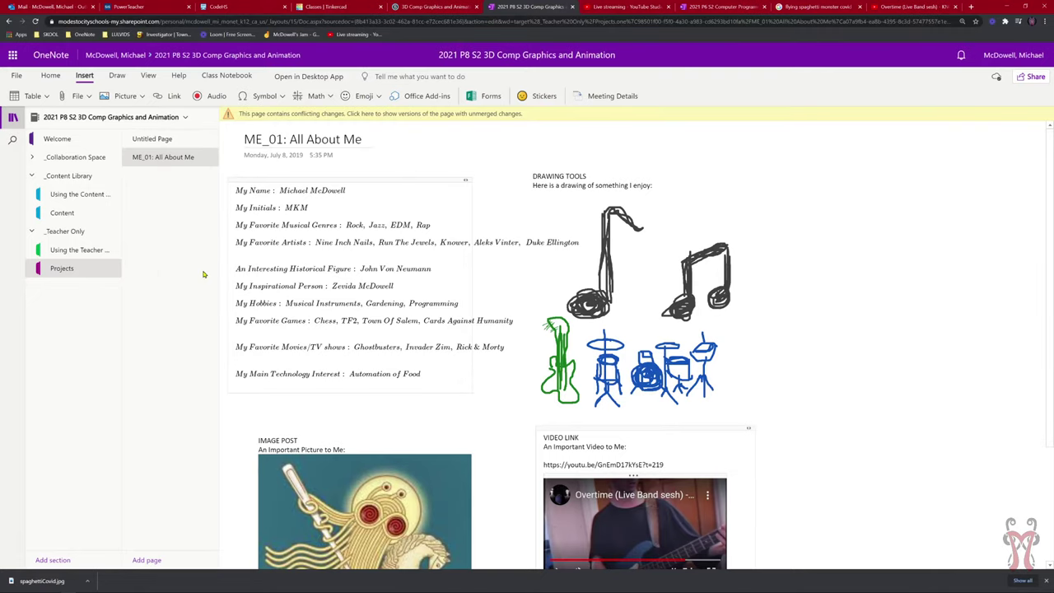
{"action": "left_click", "coordinate": [423, 6]}
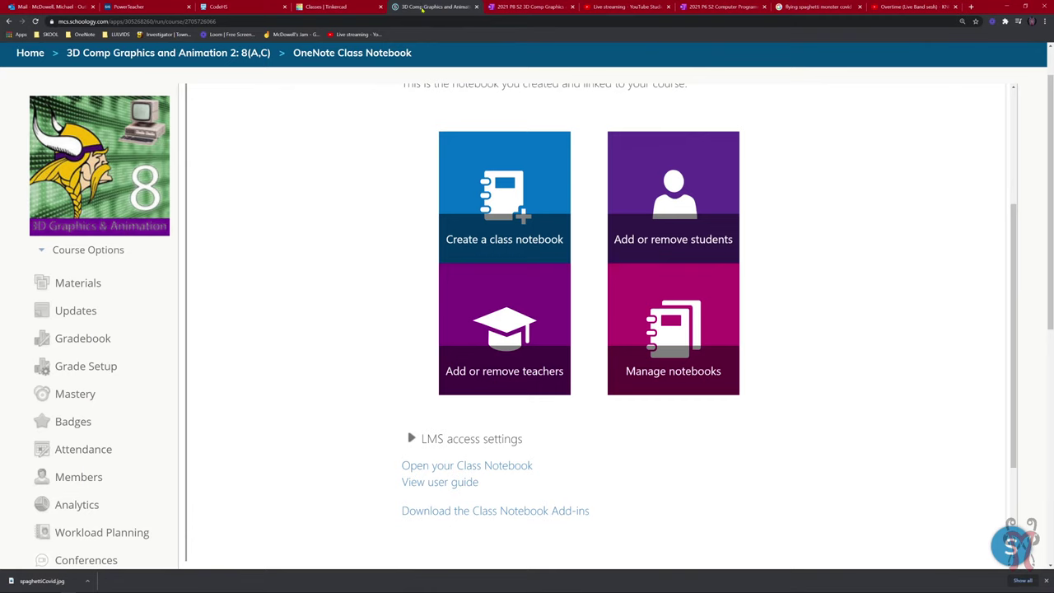
Through Materials and the course list, open Teacher Prep 2(A-C)'s W1 Project All About Me assignment.
{"action": "scroll", "coordinate": [336, 214], "scroll_direction": "up", "scroll_amount": 1}
{"action": "left_click", "coordinate": [94, 282]}
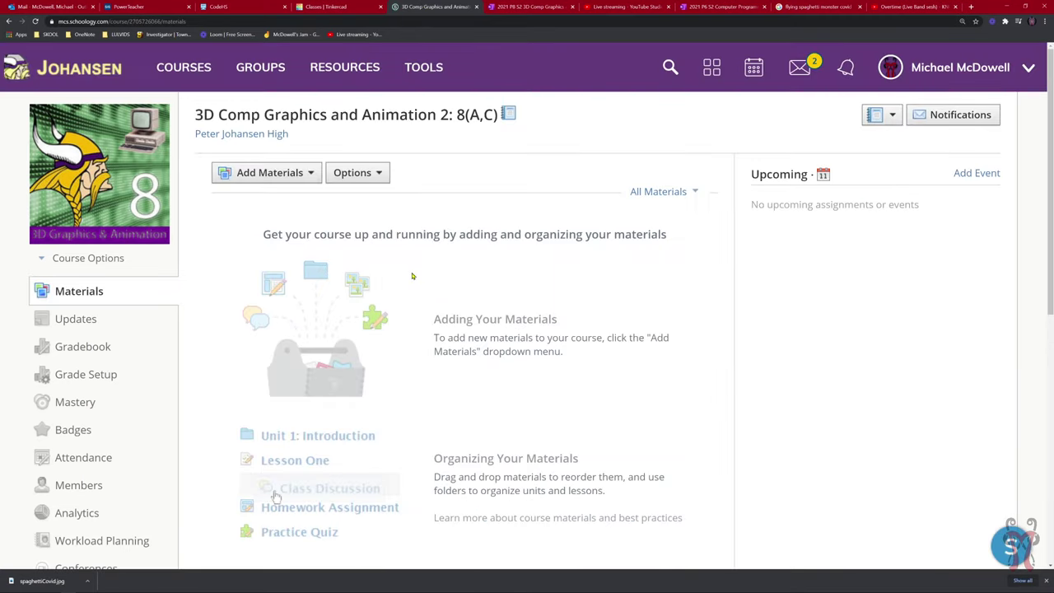
{"action": "left_click", "coordinate": [176, 85]}
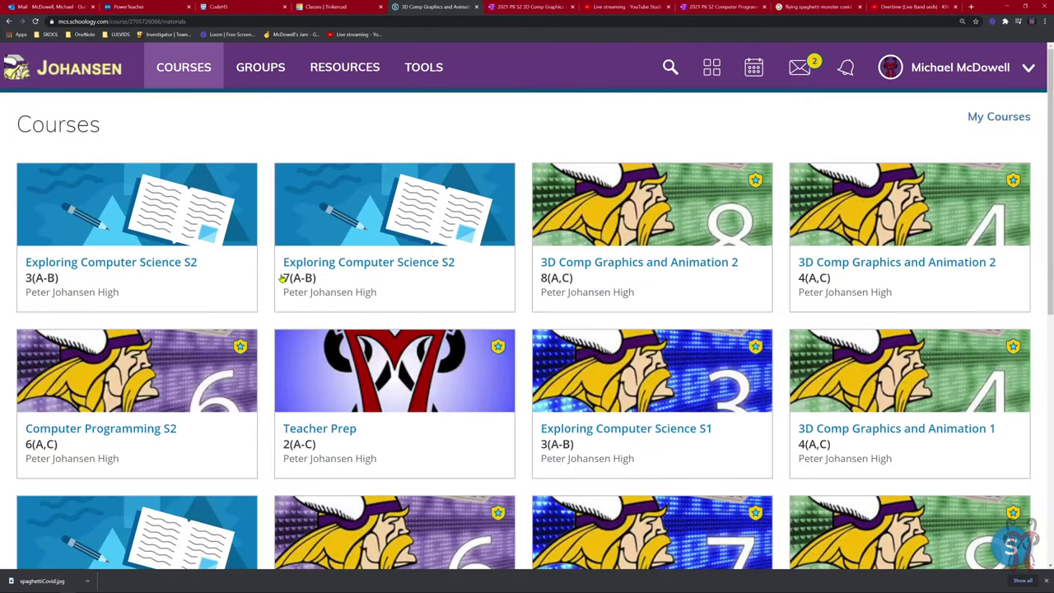
{"action": "left_click", "coordinate": [387, 424]}
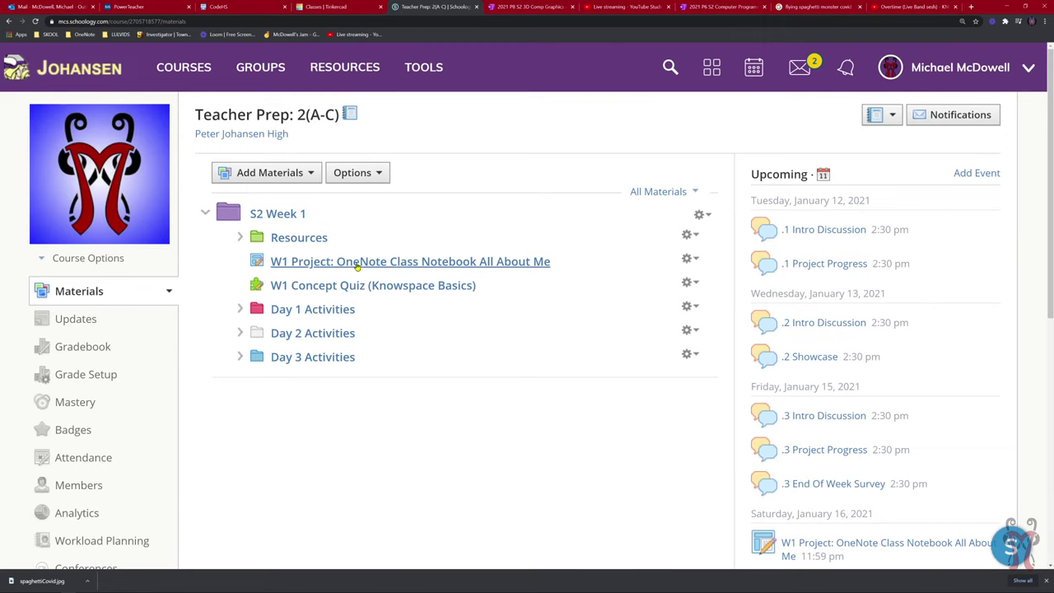
{"action": "left_click", "coordinate": [442, 267]}
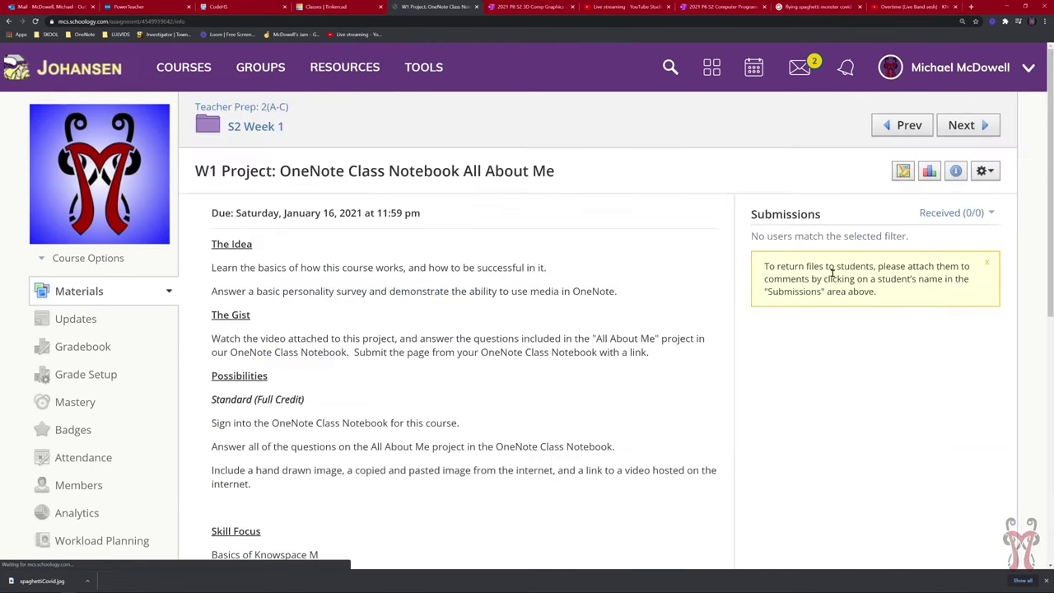